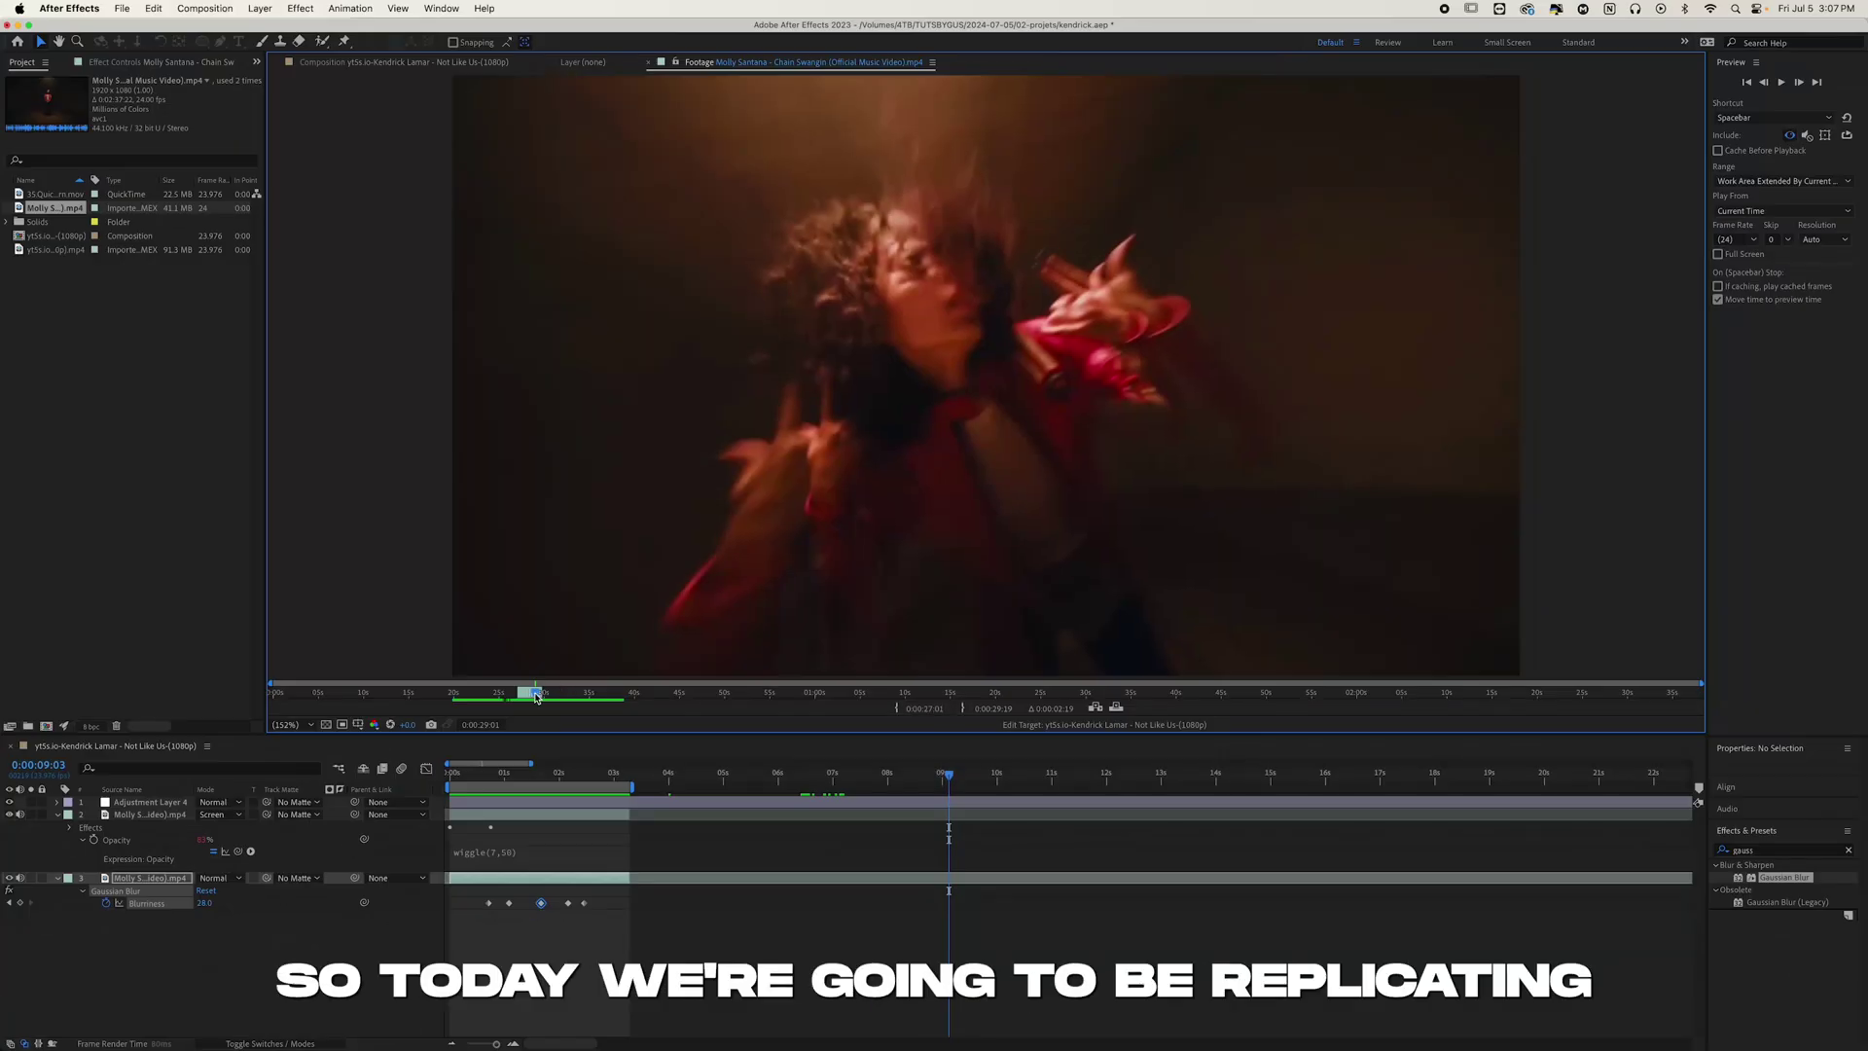
- Preview the reference clip, open and play Not Like Us, then duplicate the dancer layer
drag(536, 697, 524, 697)
key(space)
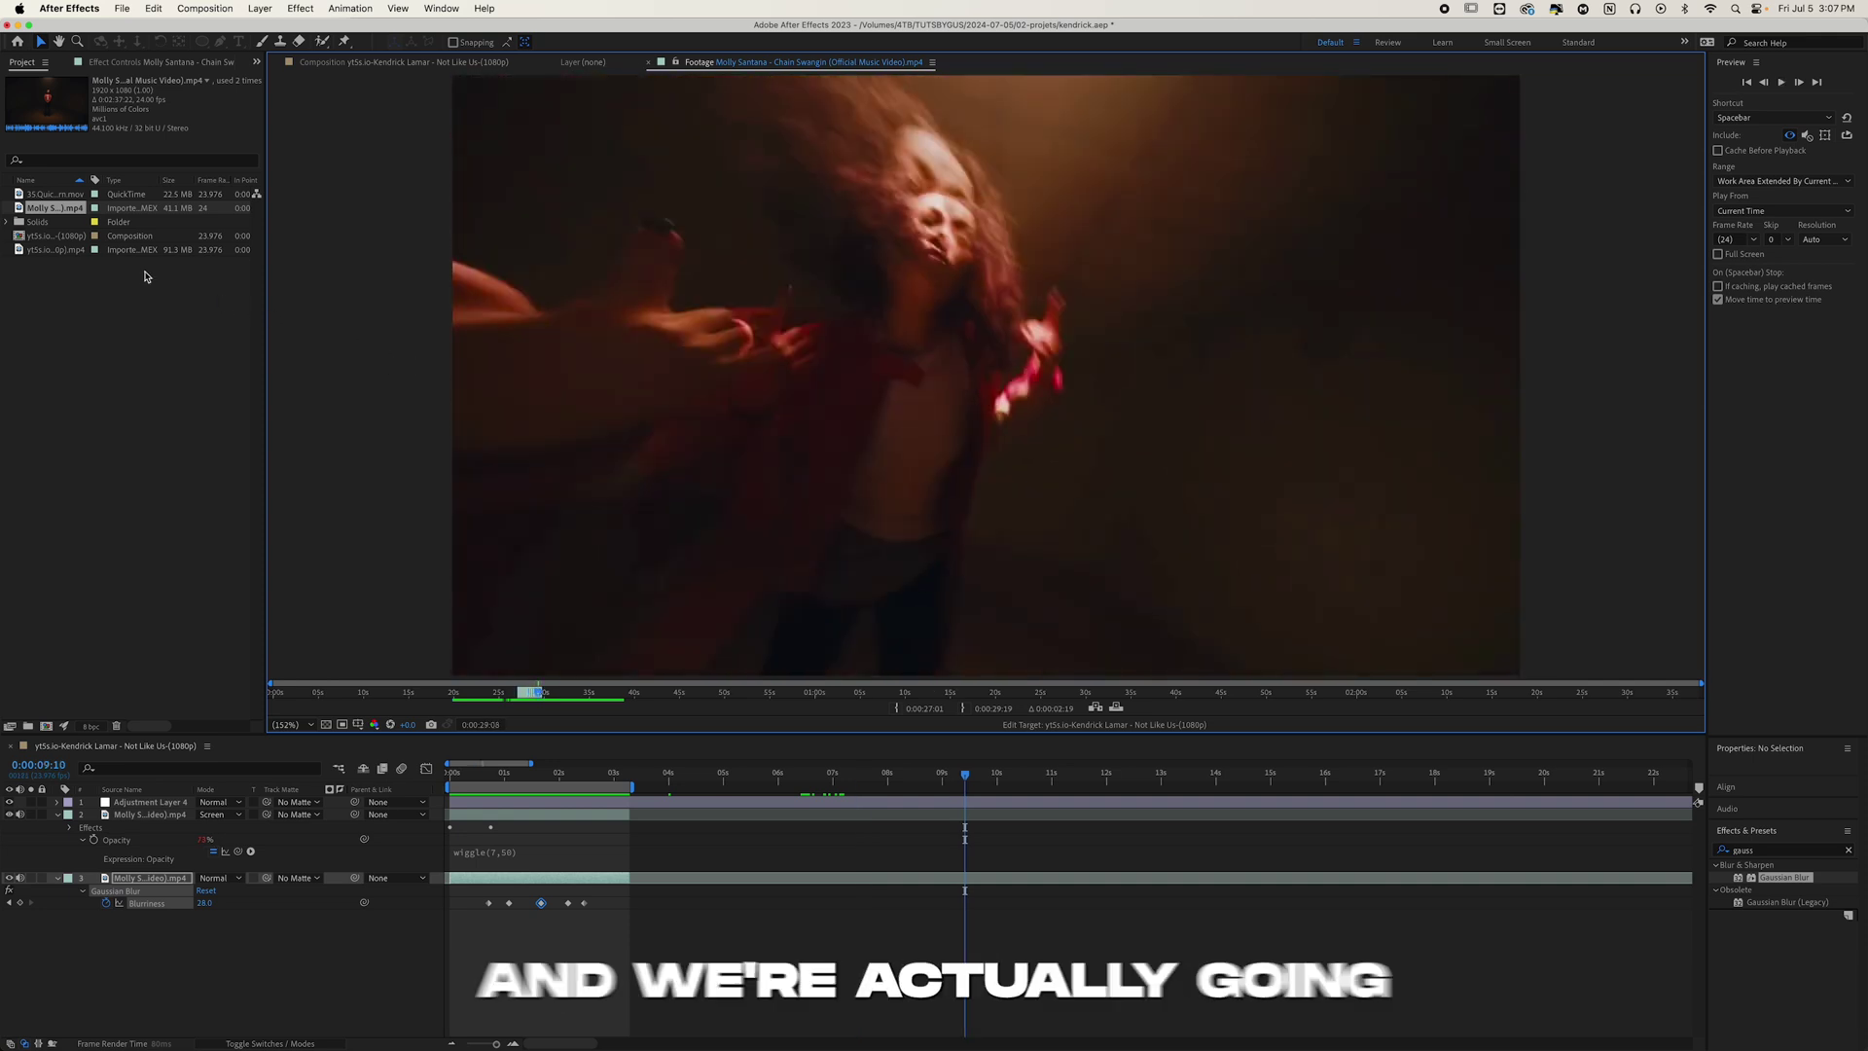
double_click(55, 236)
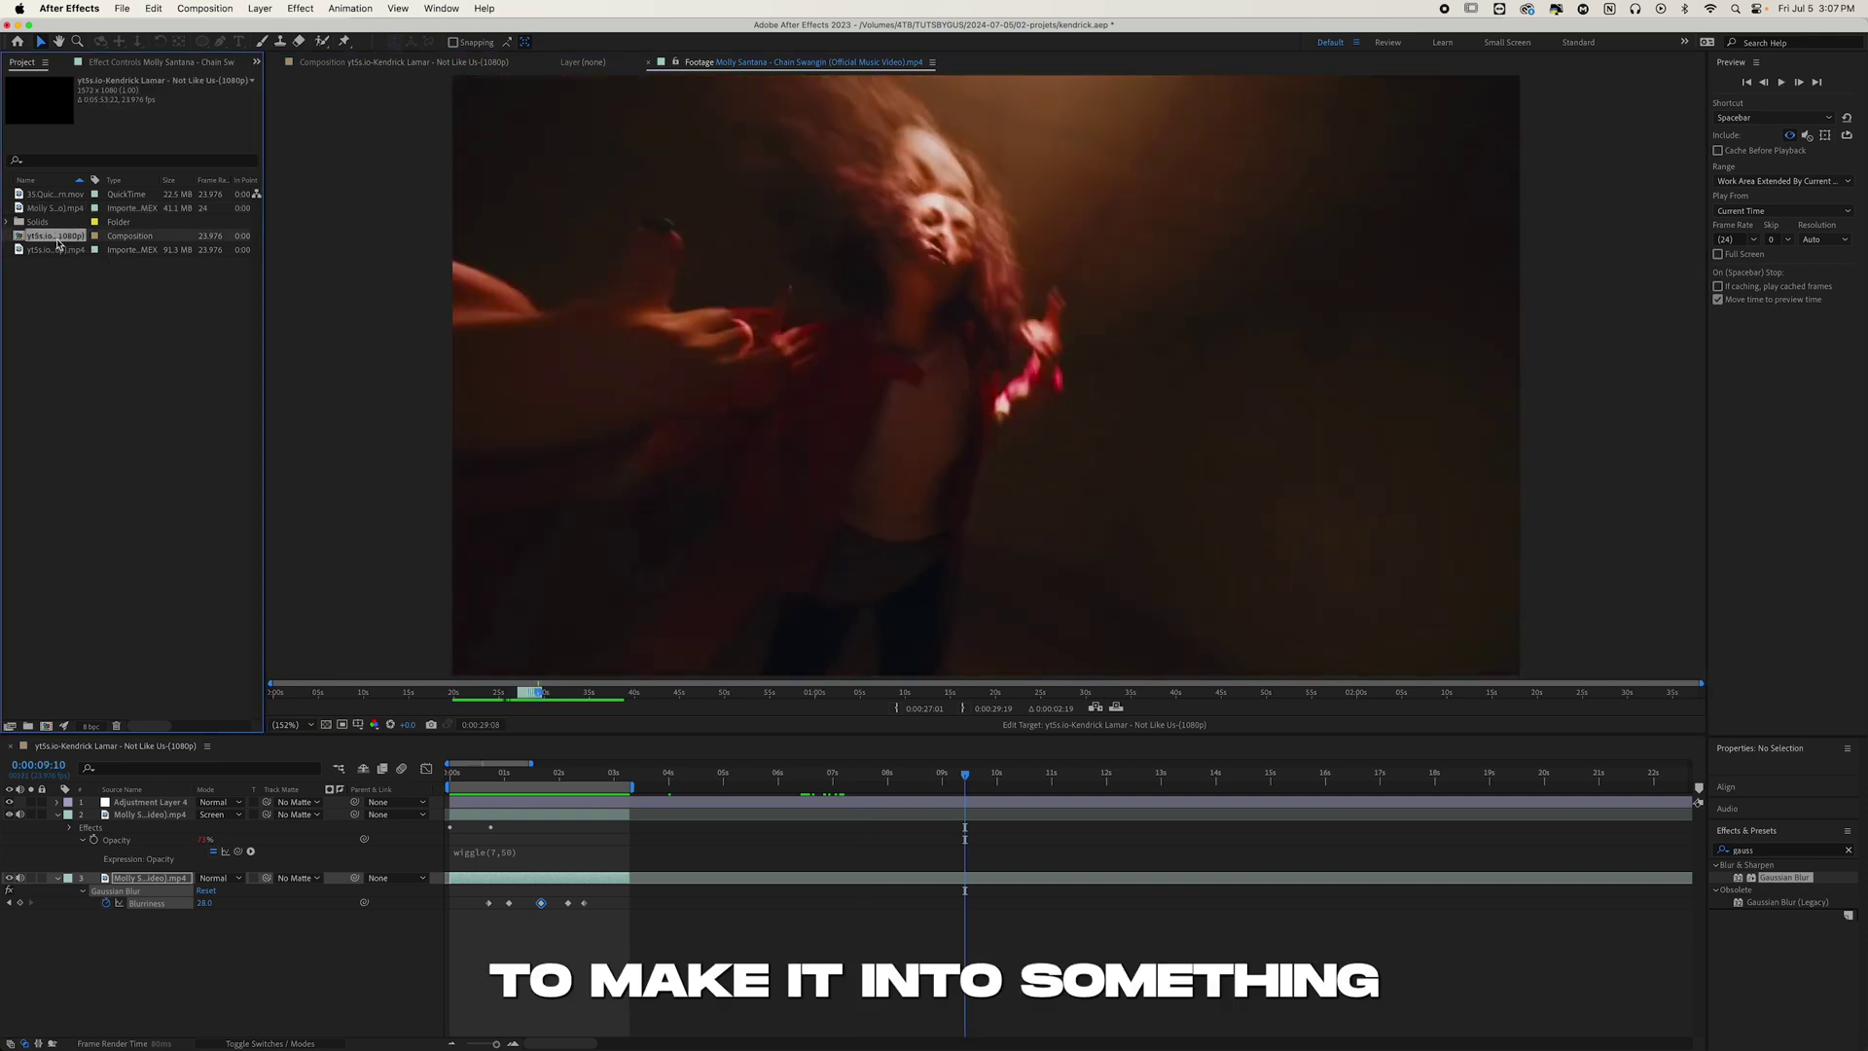
click(450, 773)
key(space)
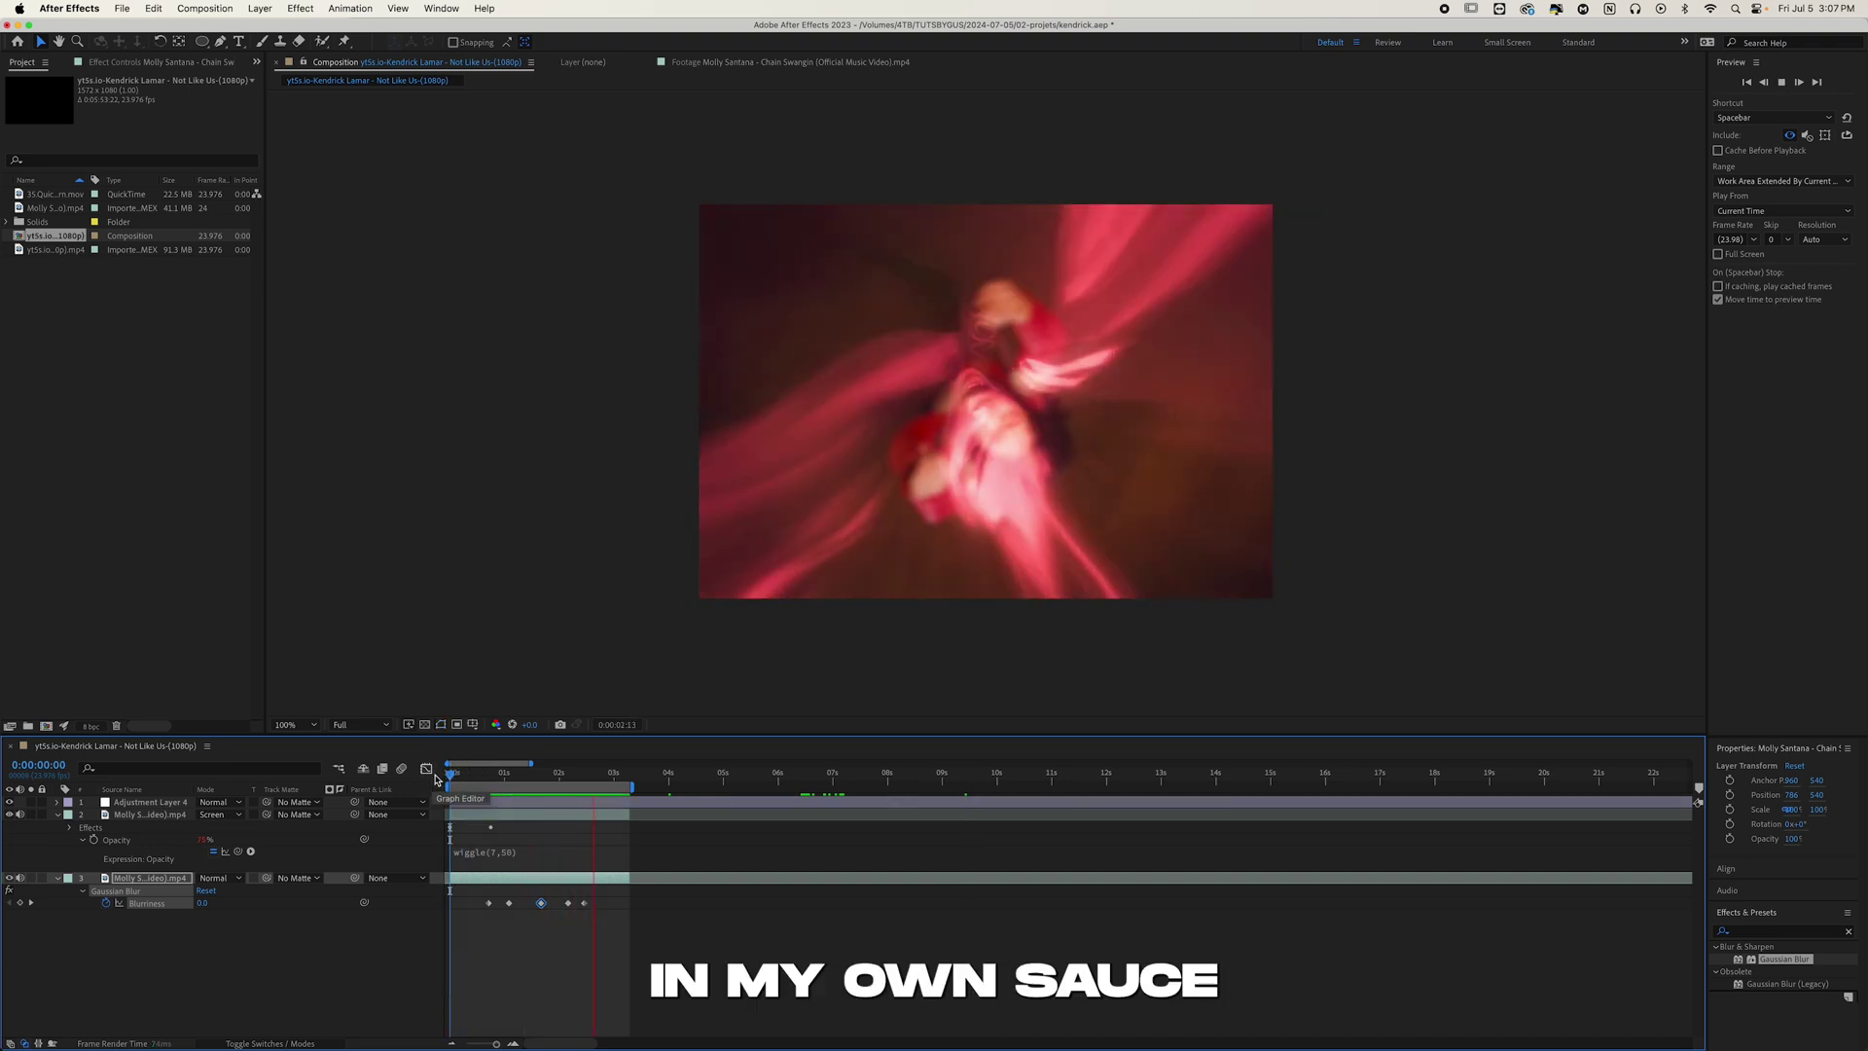
click(449, 781)
key(space)
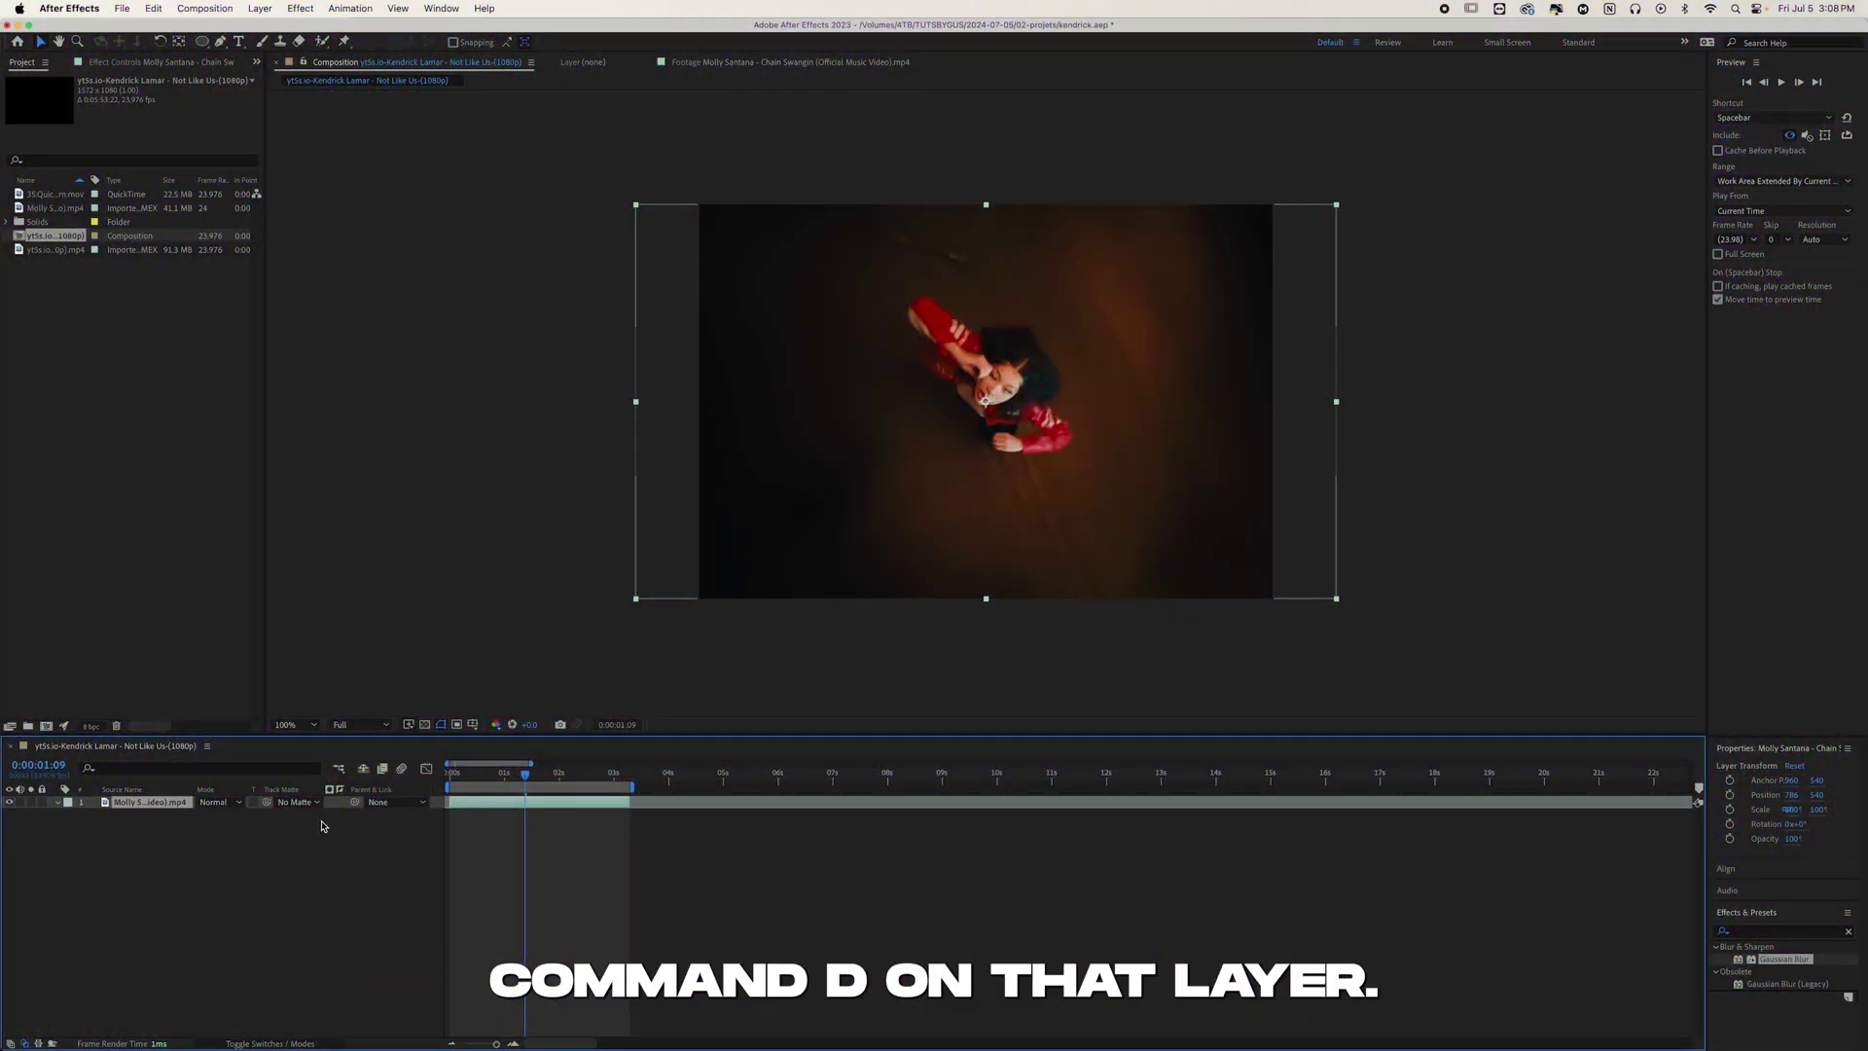
key(super+d)
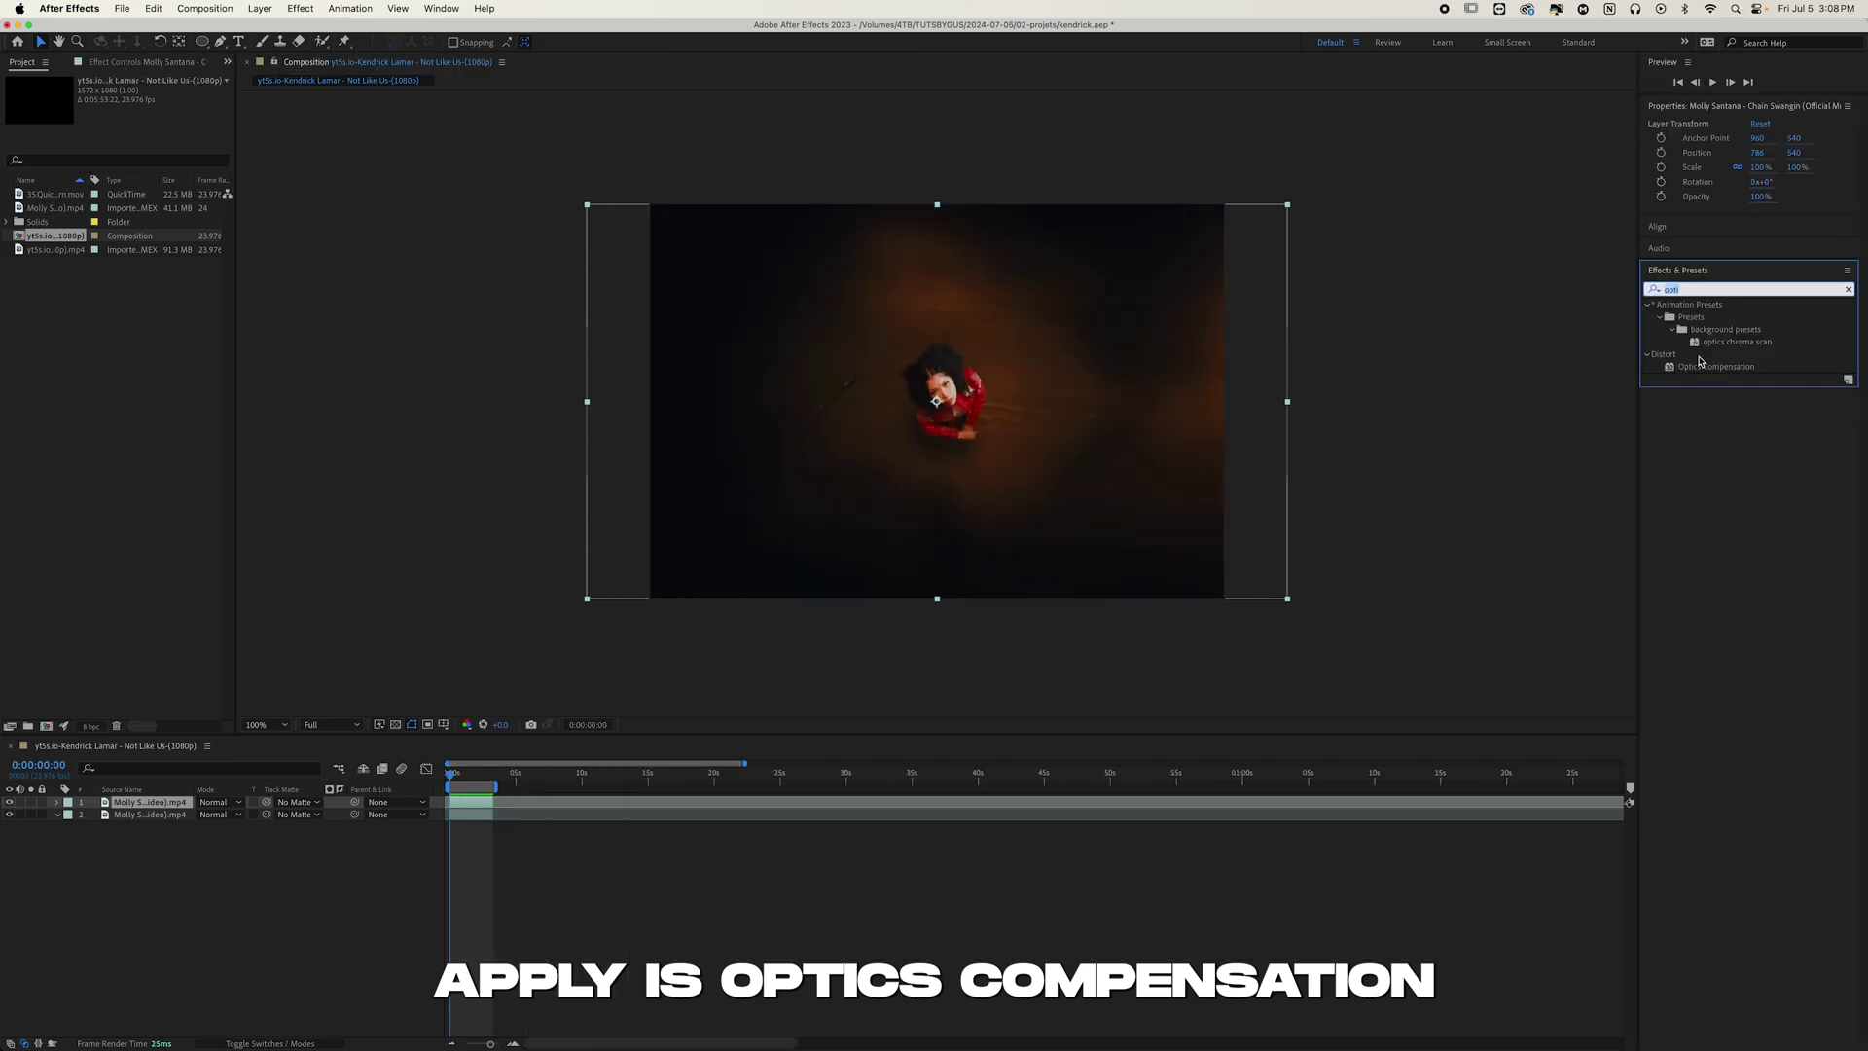
- Apply Optics Compensation to the top layer with Reverse Lens Distortion enabled, and preview it
drag(954, 715, 483, 808)
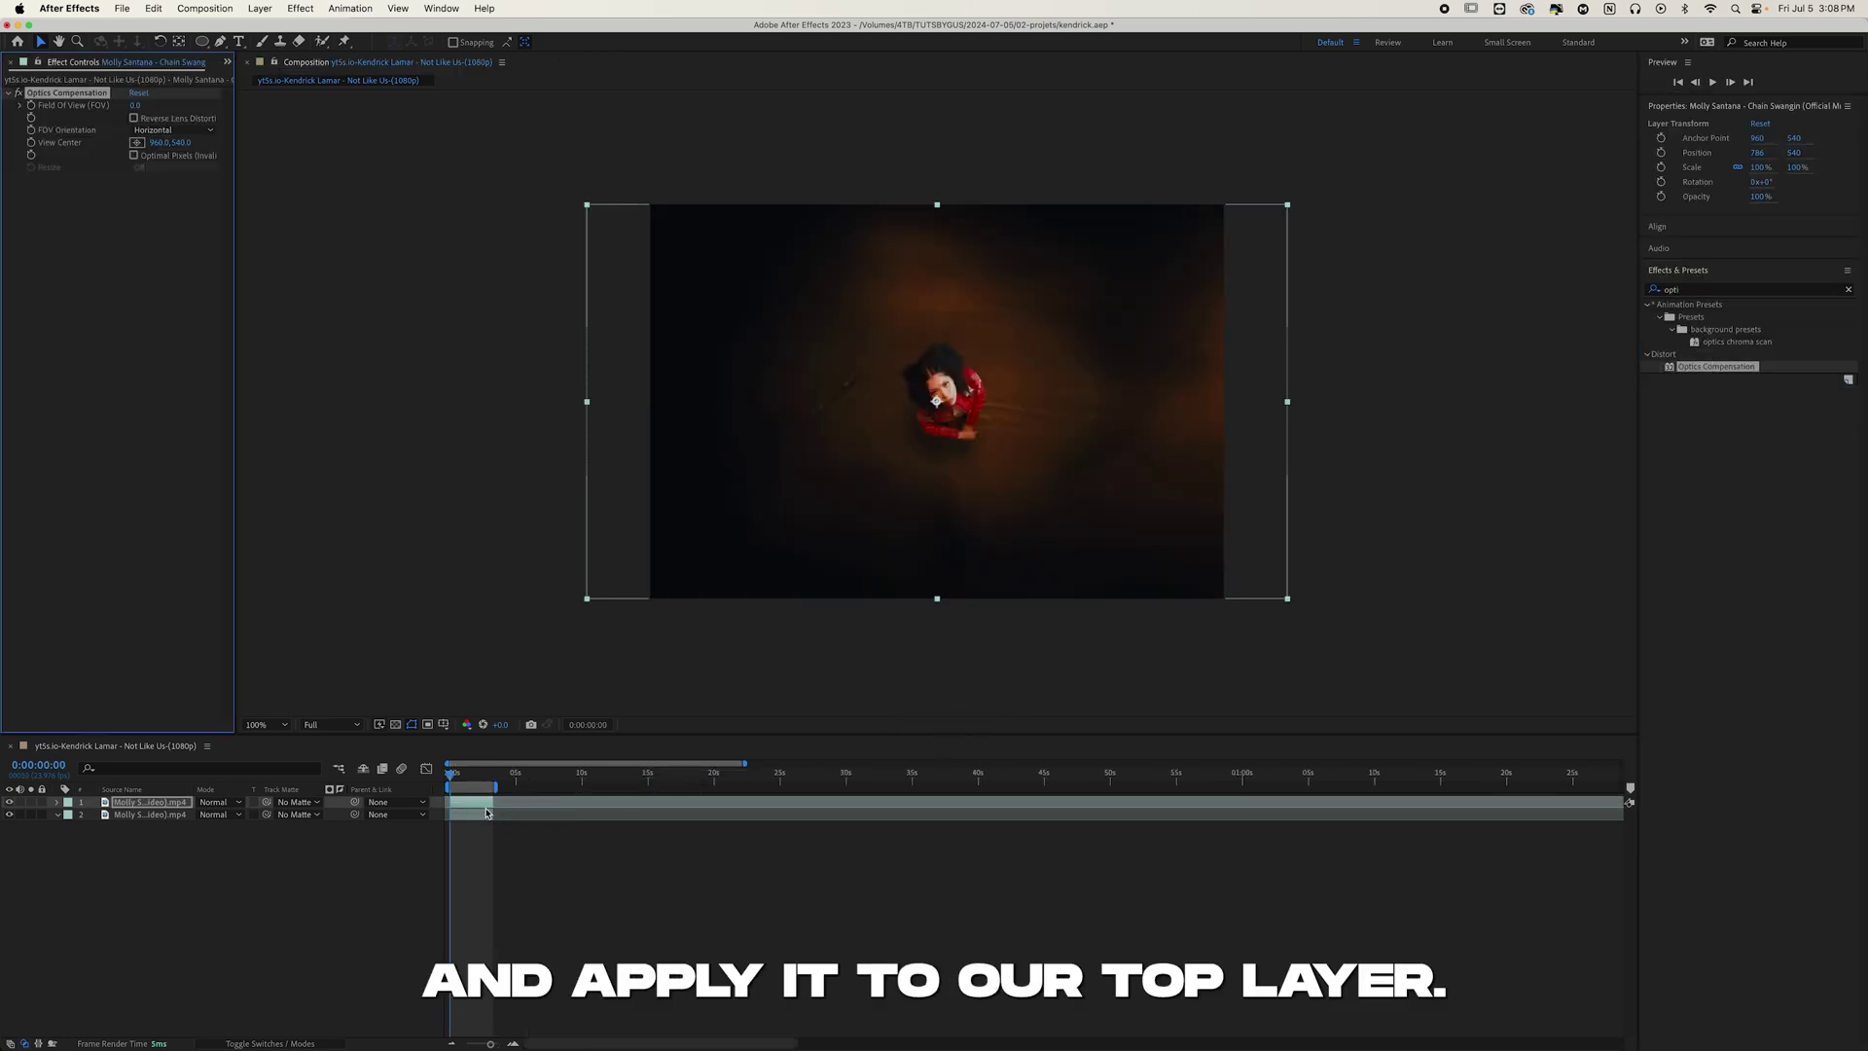
click(133, 118)
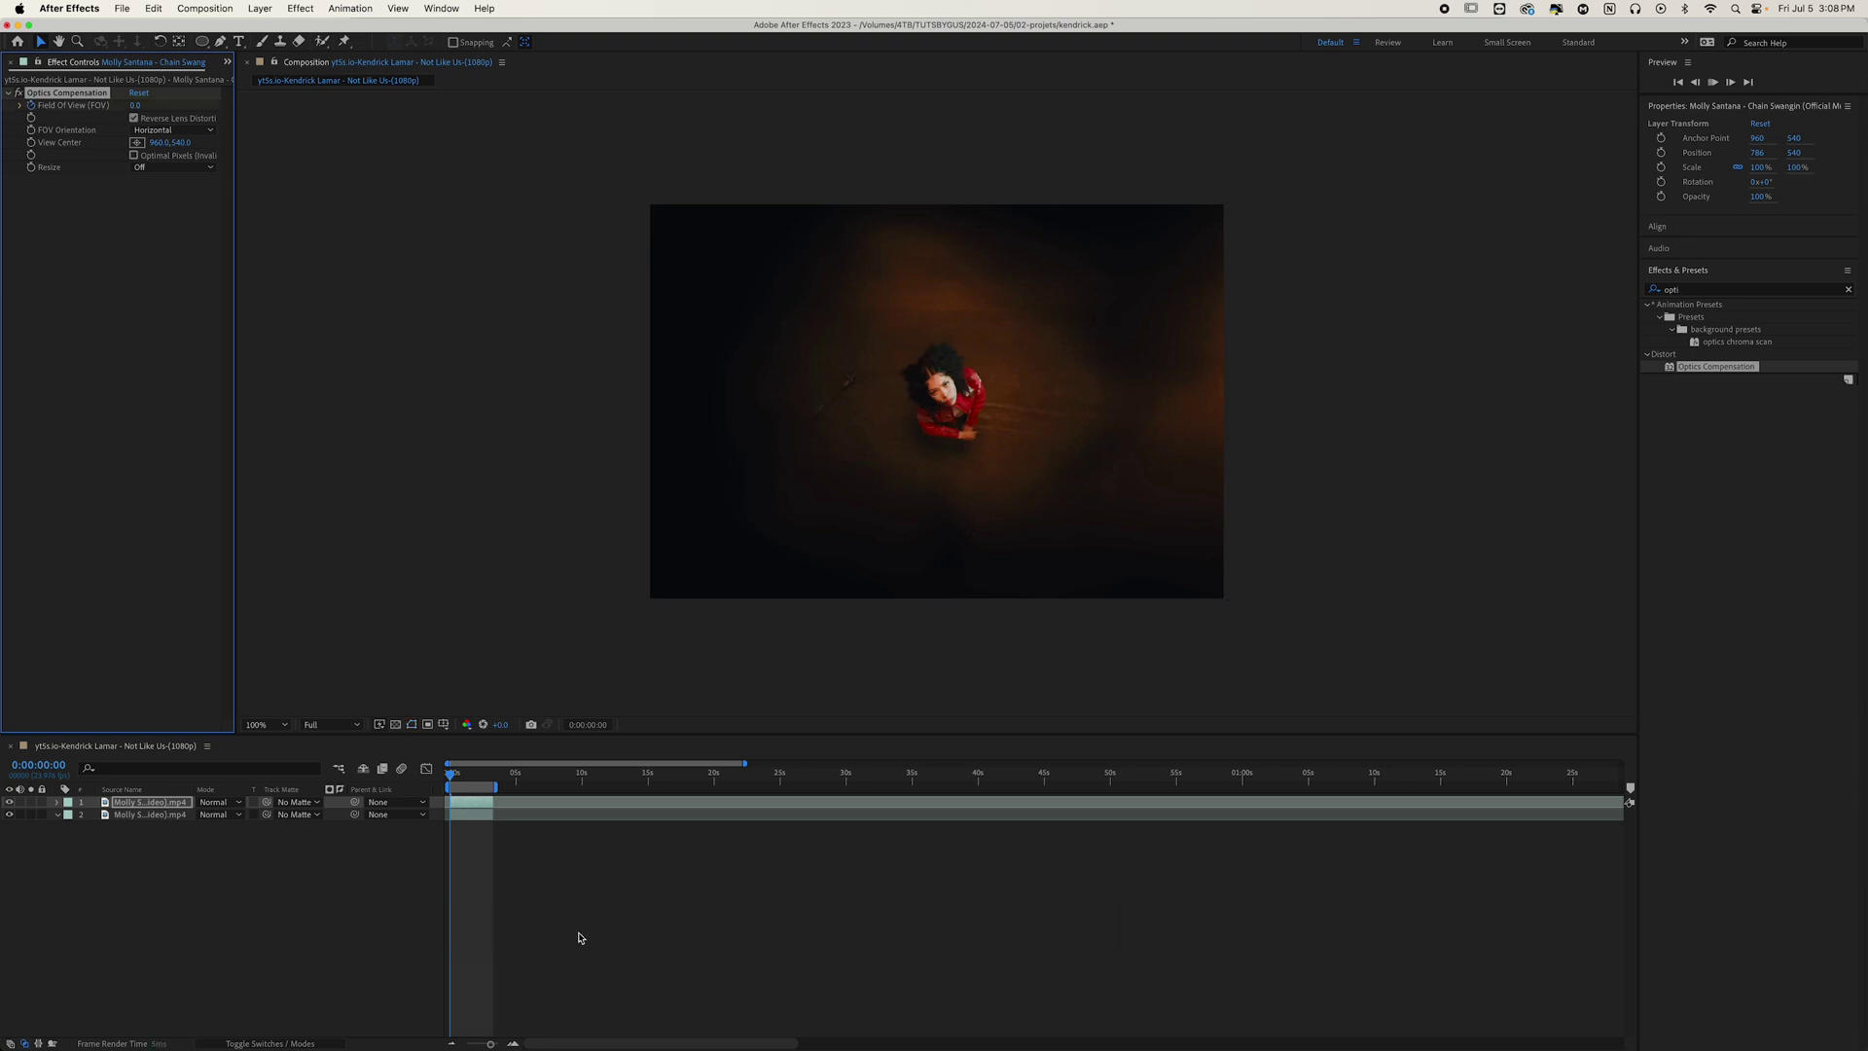
key(space)
click(465, 781)
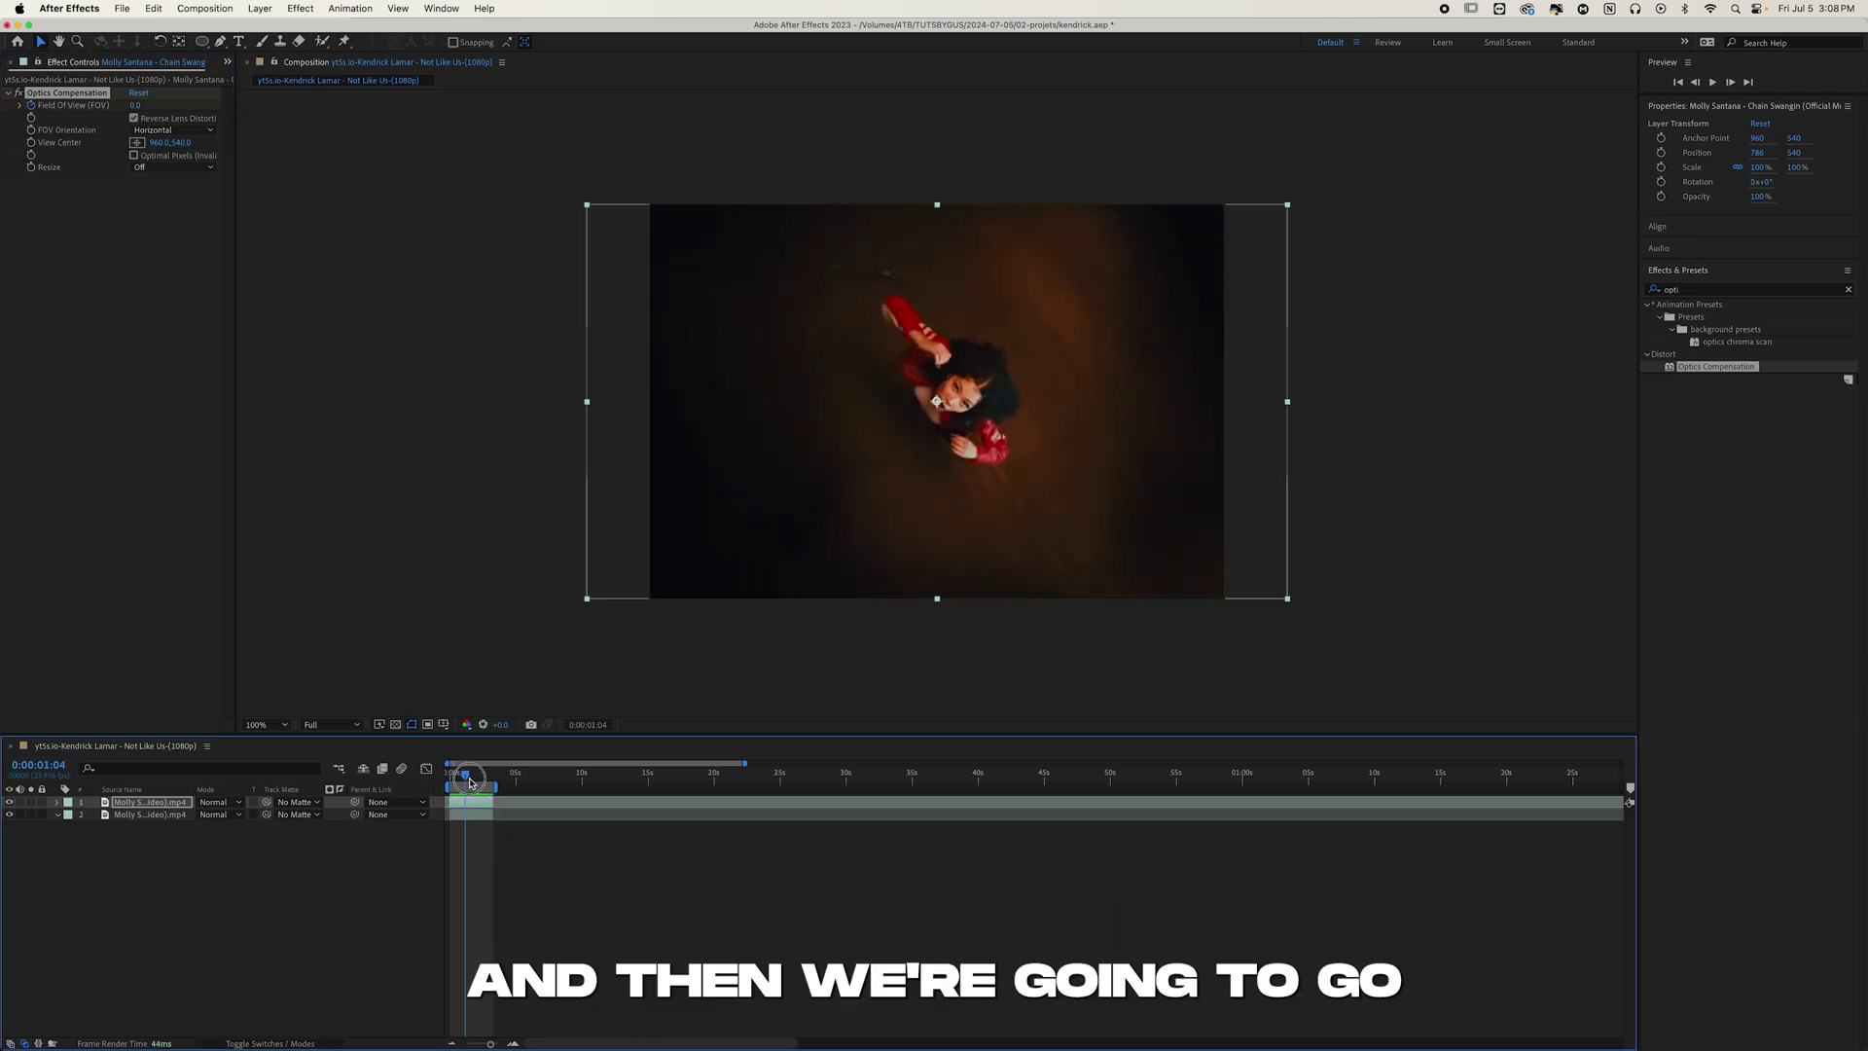
drag(465, 781, 467, 781)
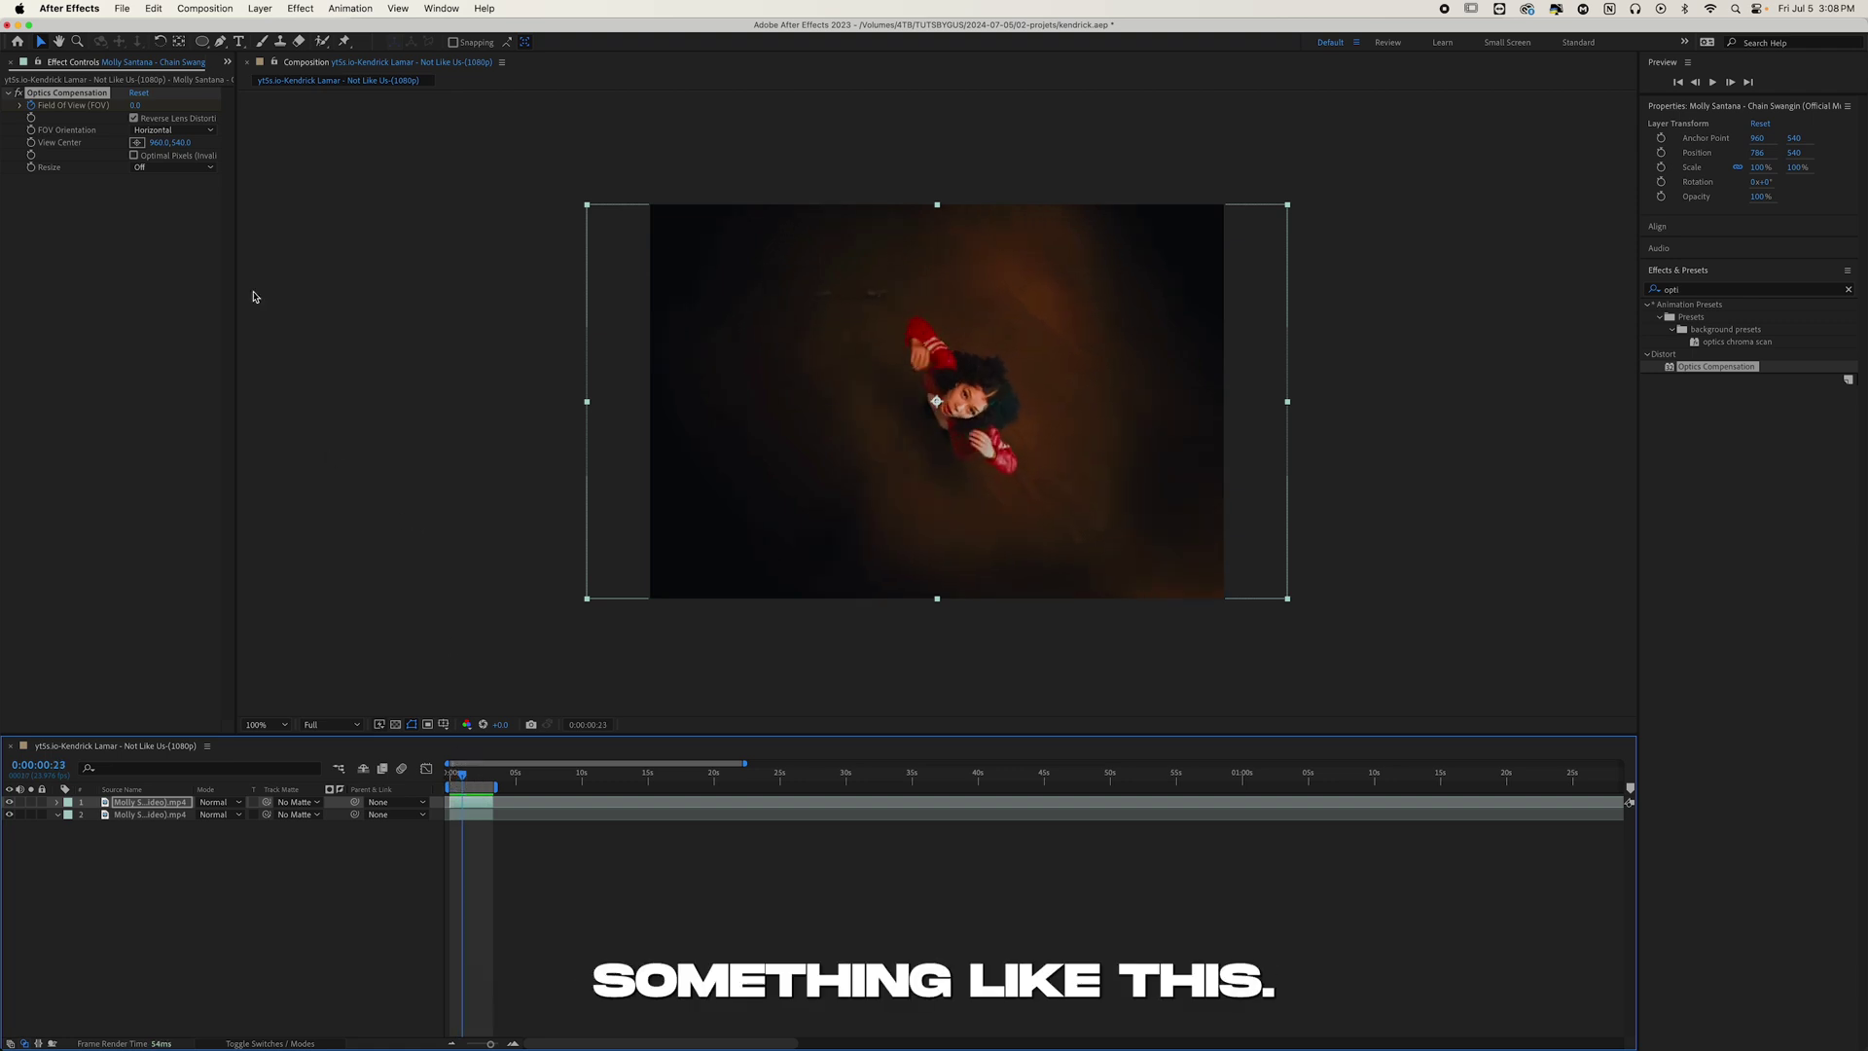
- Set Field Of View to 141.5 with Vertical orientation and start a View Center expression
drag(136, 105, 1515, 377)
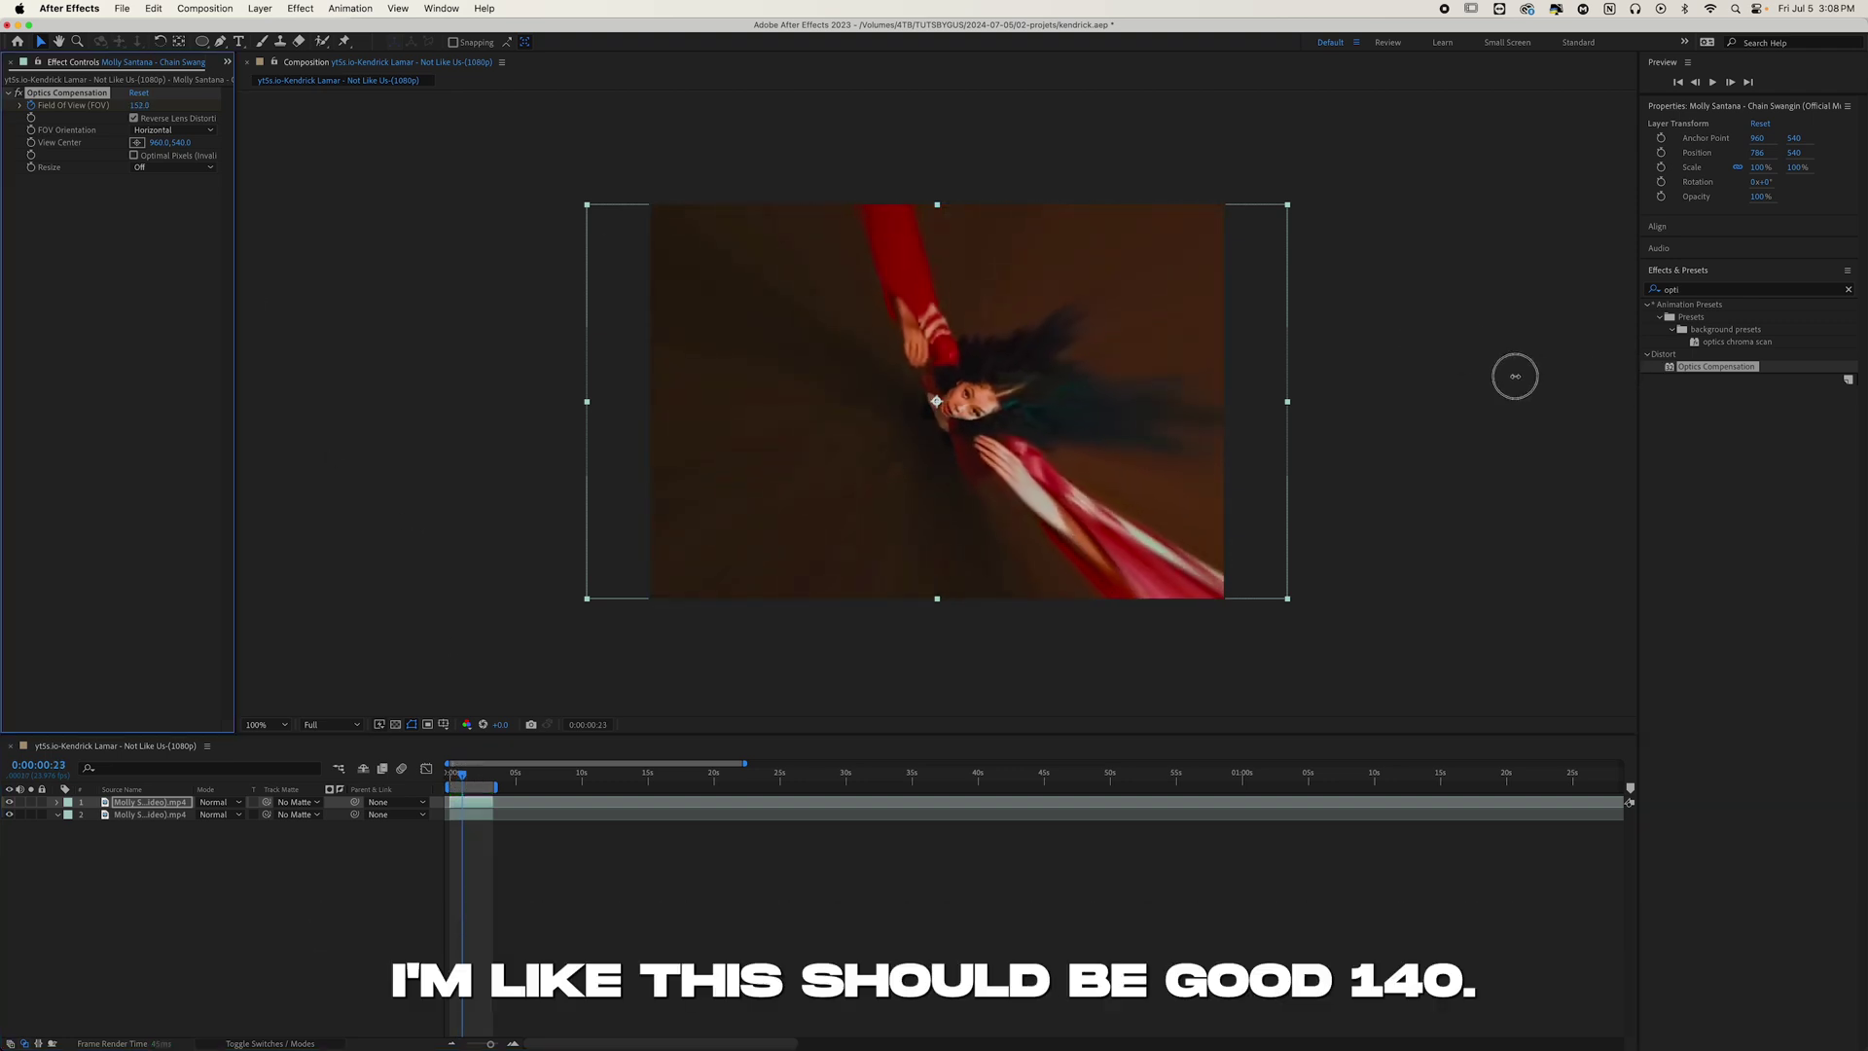
click(176, 130)
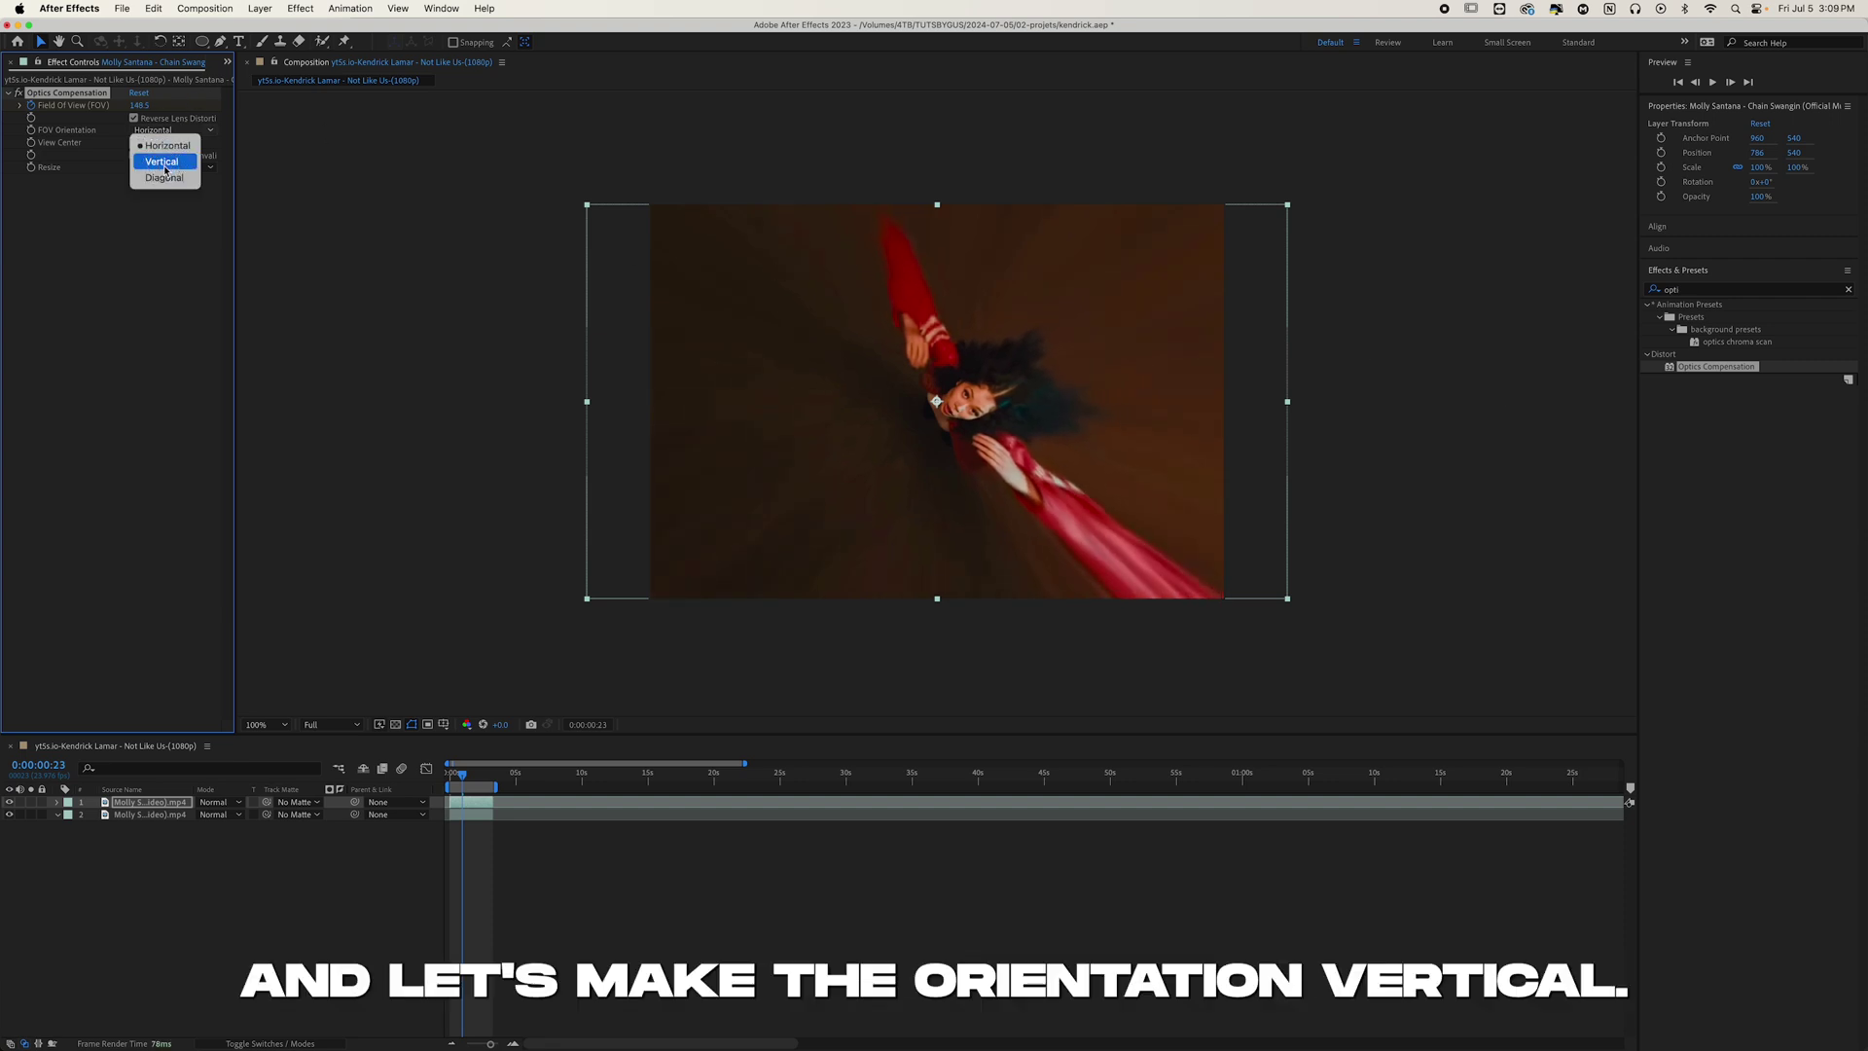
click(163, 162)
drag(139, 105, 111, 121)
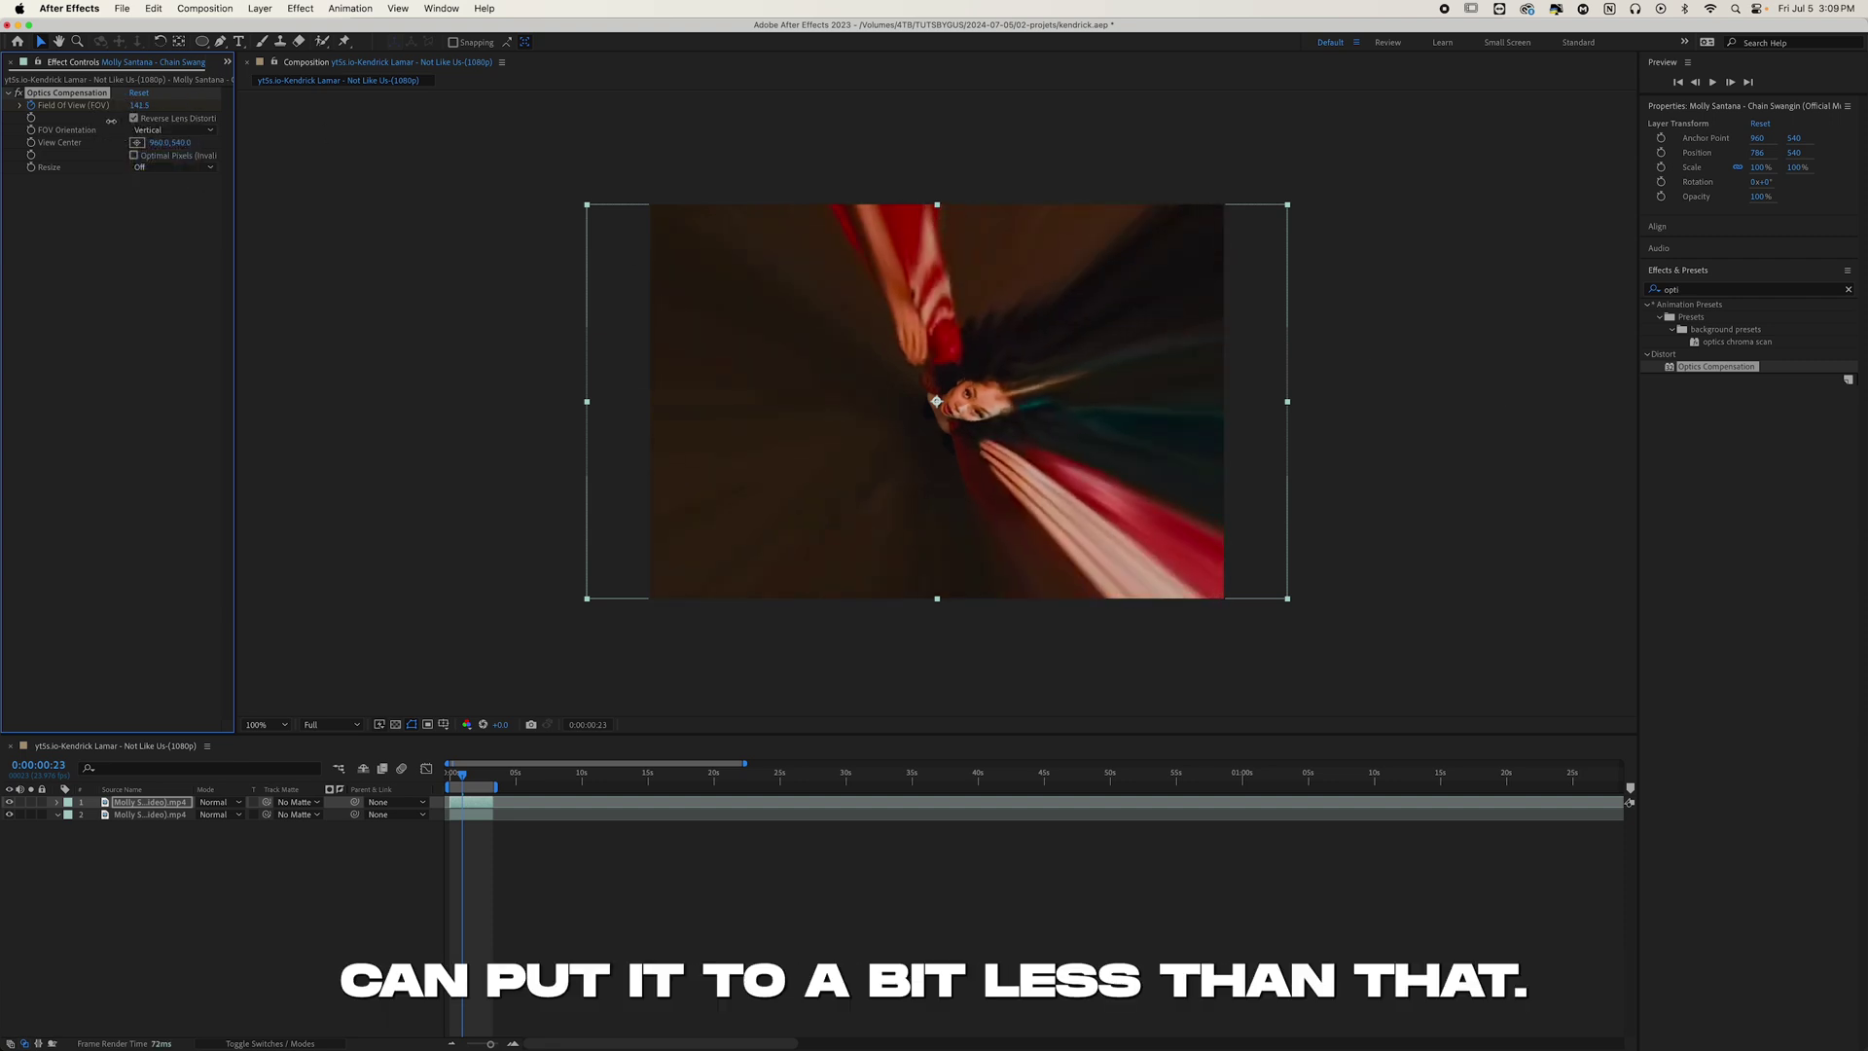
alt+click(31, 143)
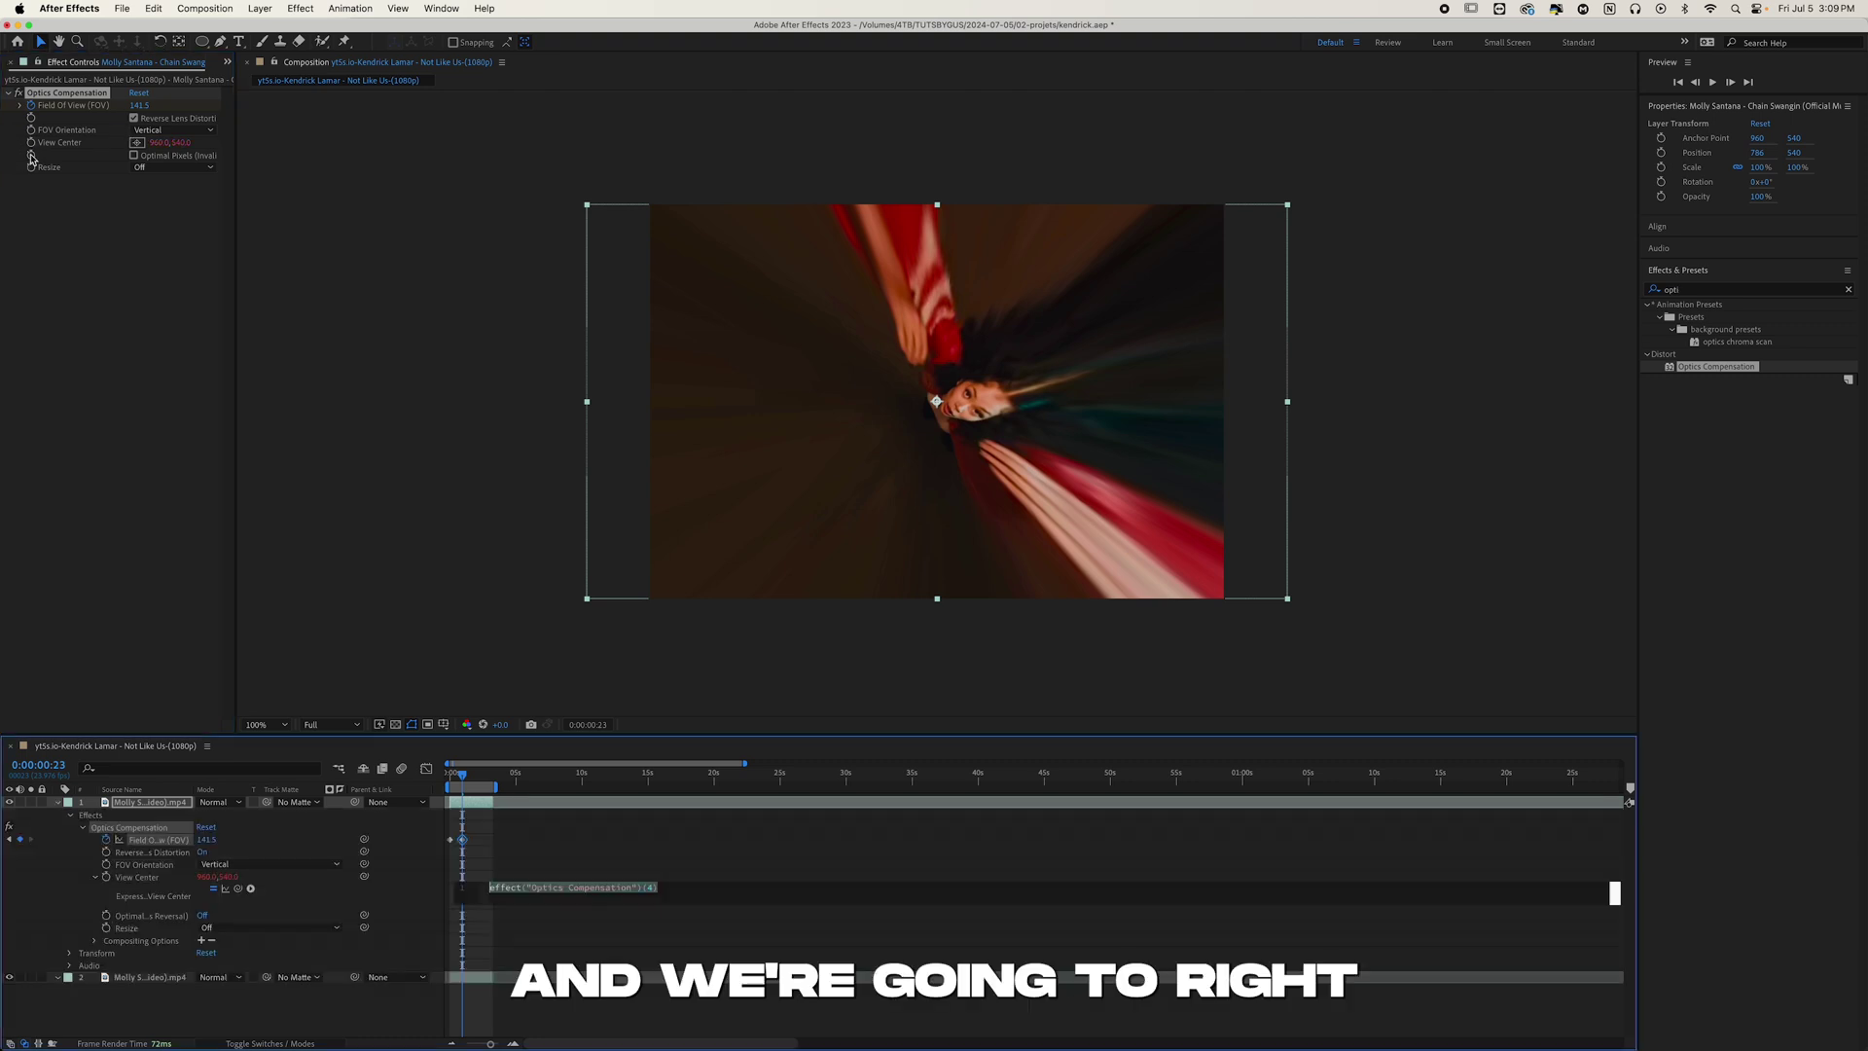
- Give View Center the expression wiggle(2,400) and scrub frames to check it
text(wiggle(2,400)
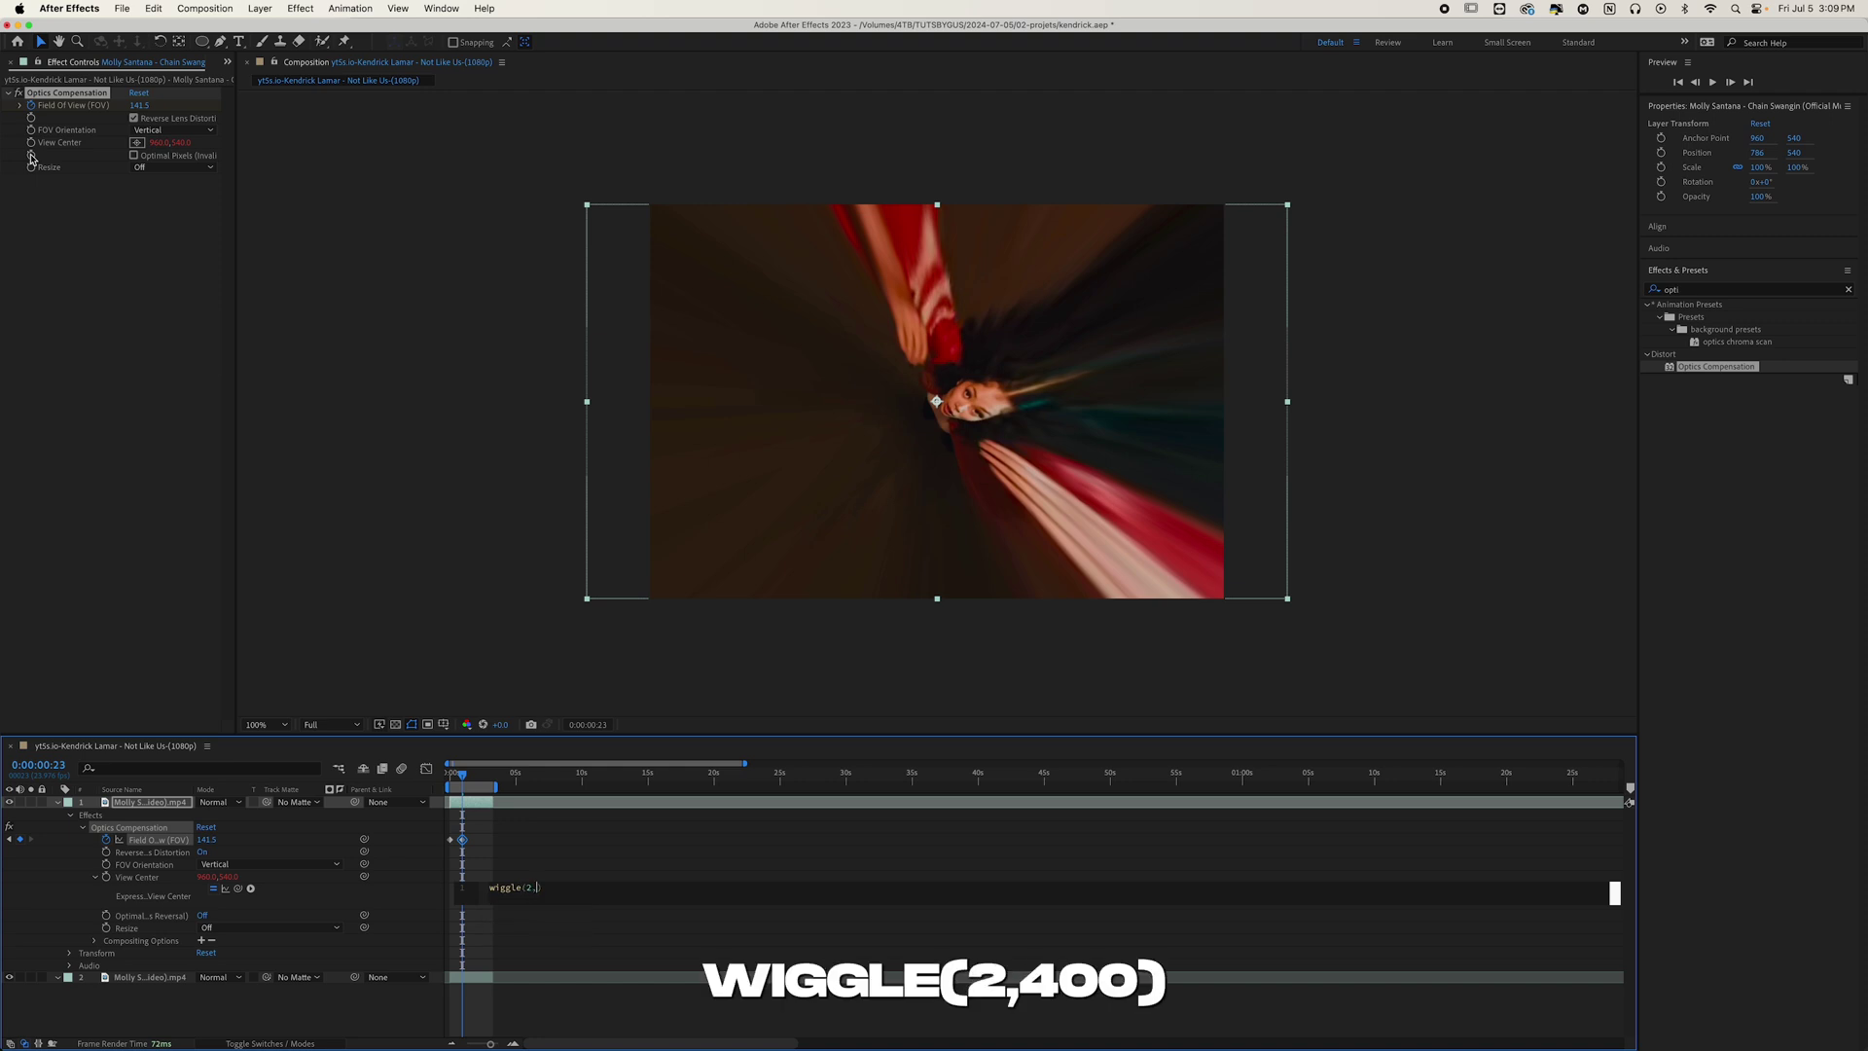
click(444, 786)
drag(452, 787, 468, 779)
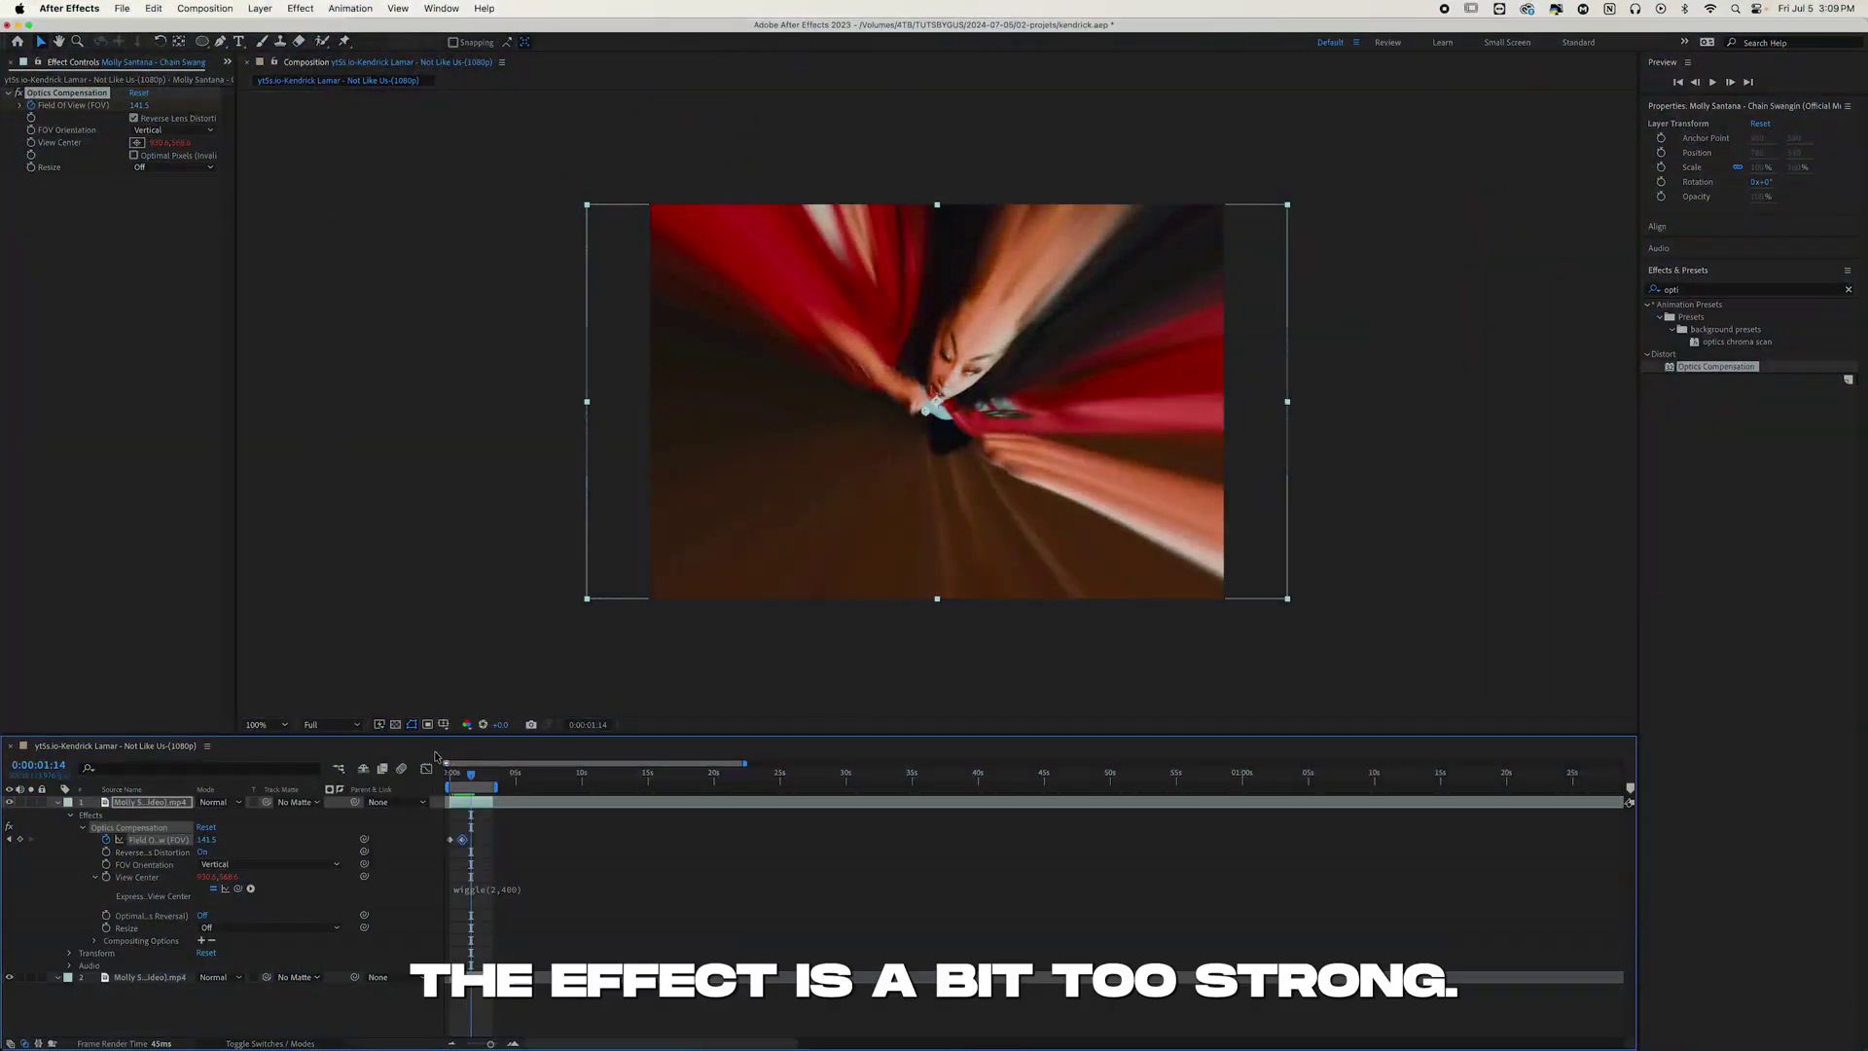
- Keyframe Field Of View to 125.8 at 0:00:00:23, preview, and select the keyframes
click(462, 775)
drag(139, 105, 48, 153)
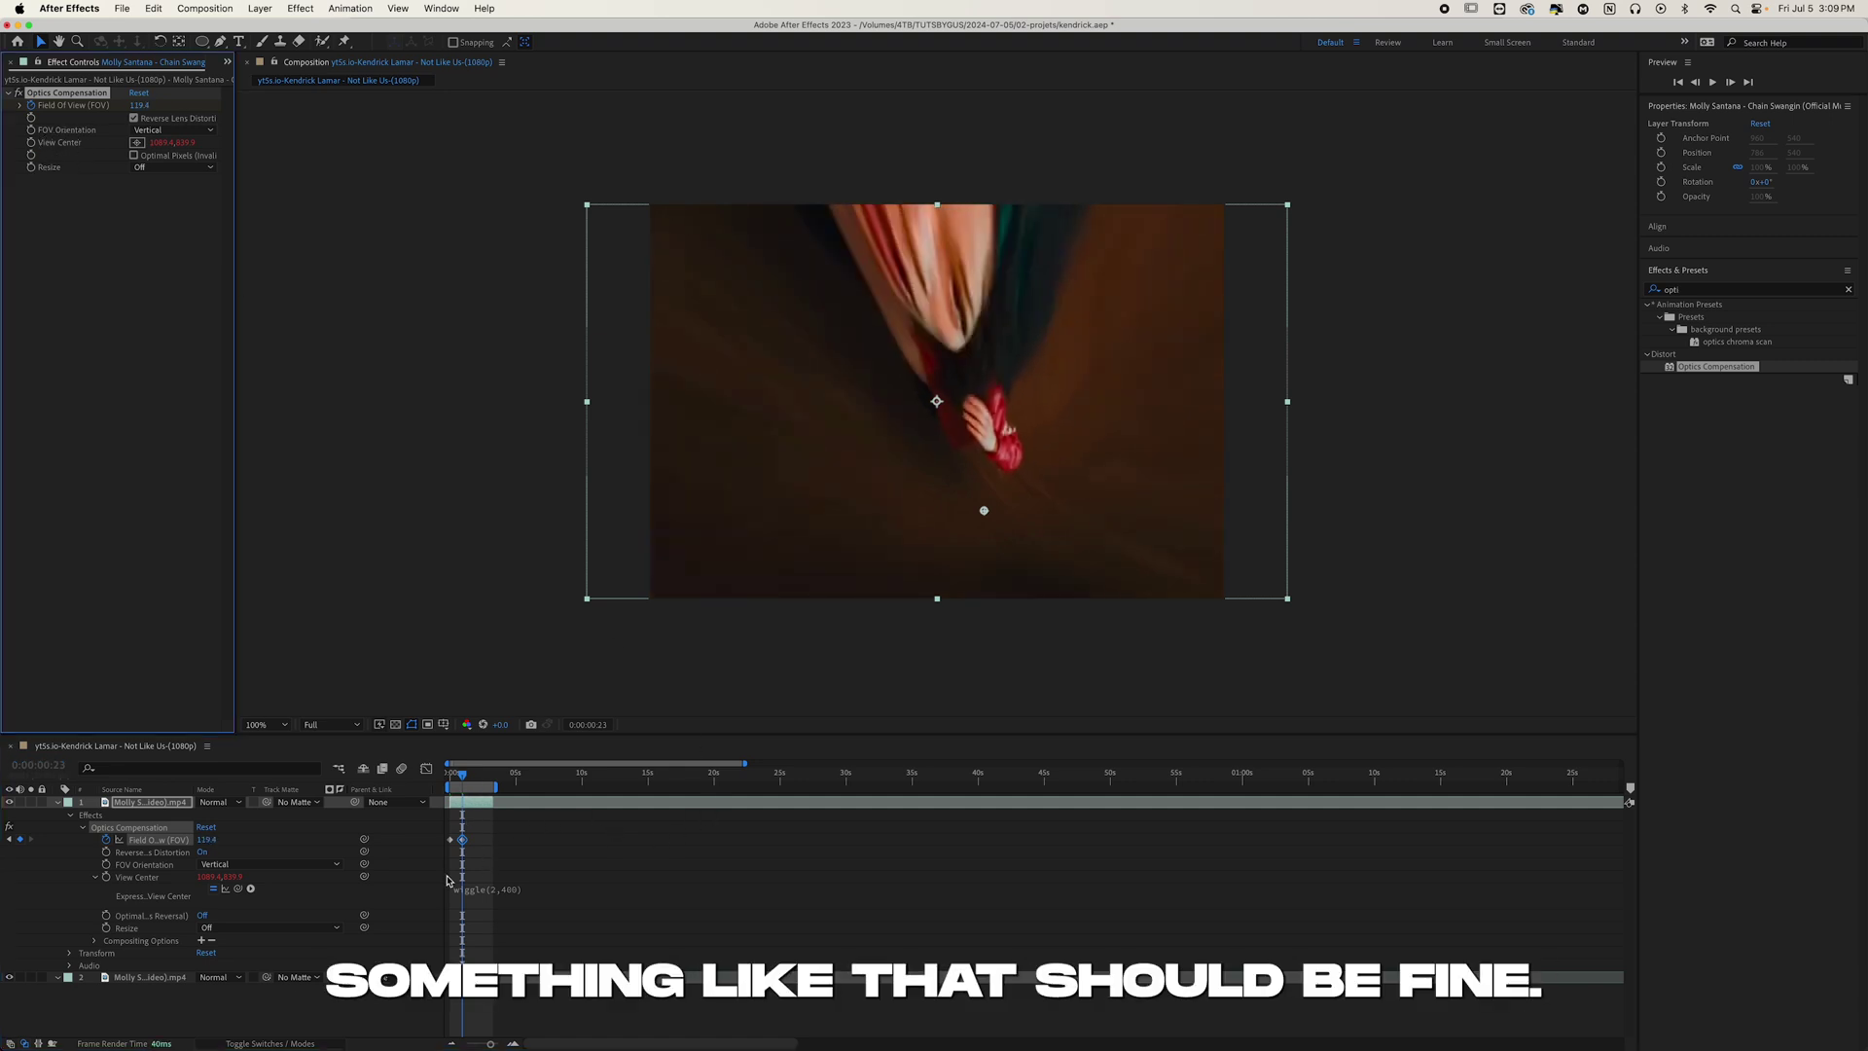
drag(461, 776, 440, 786)
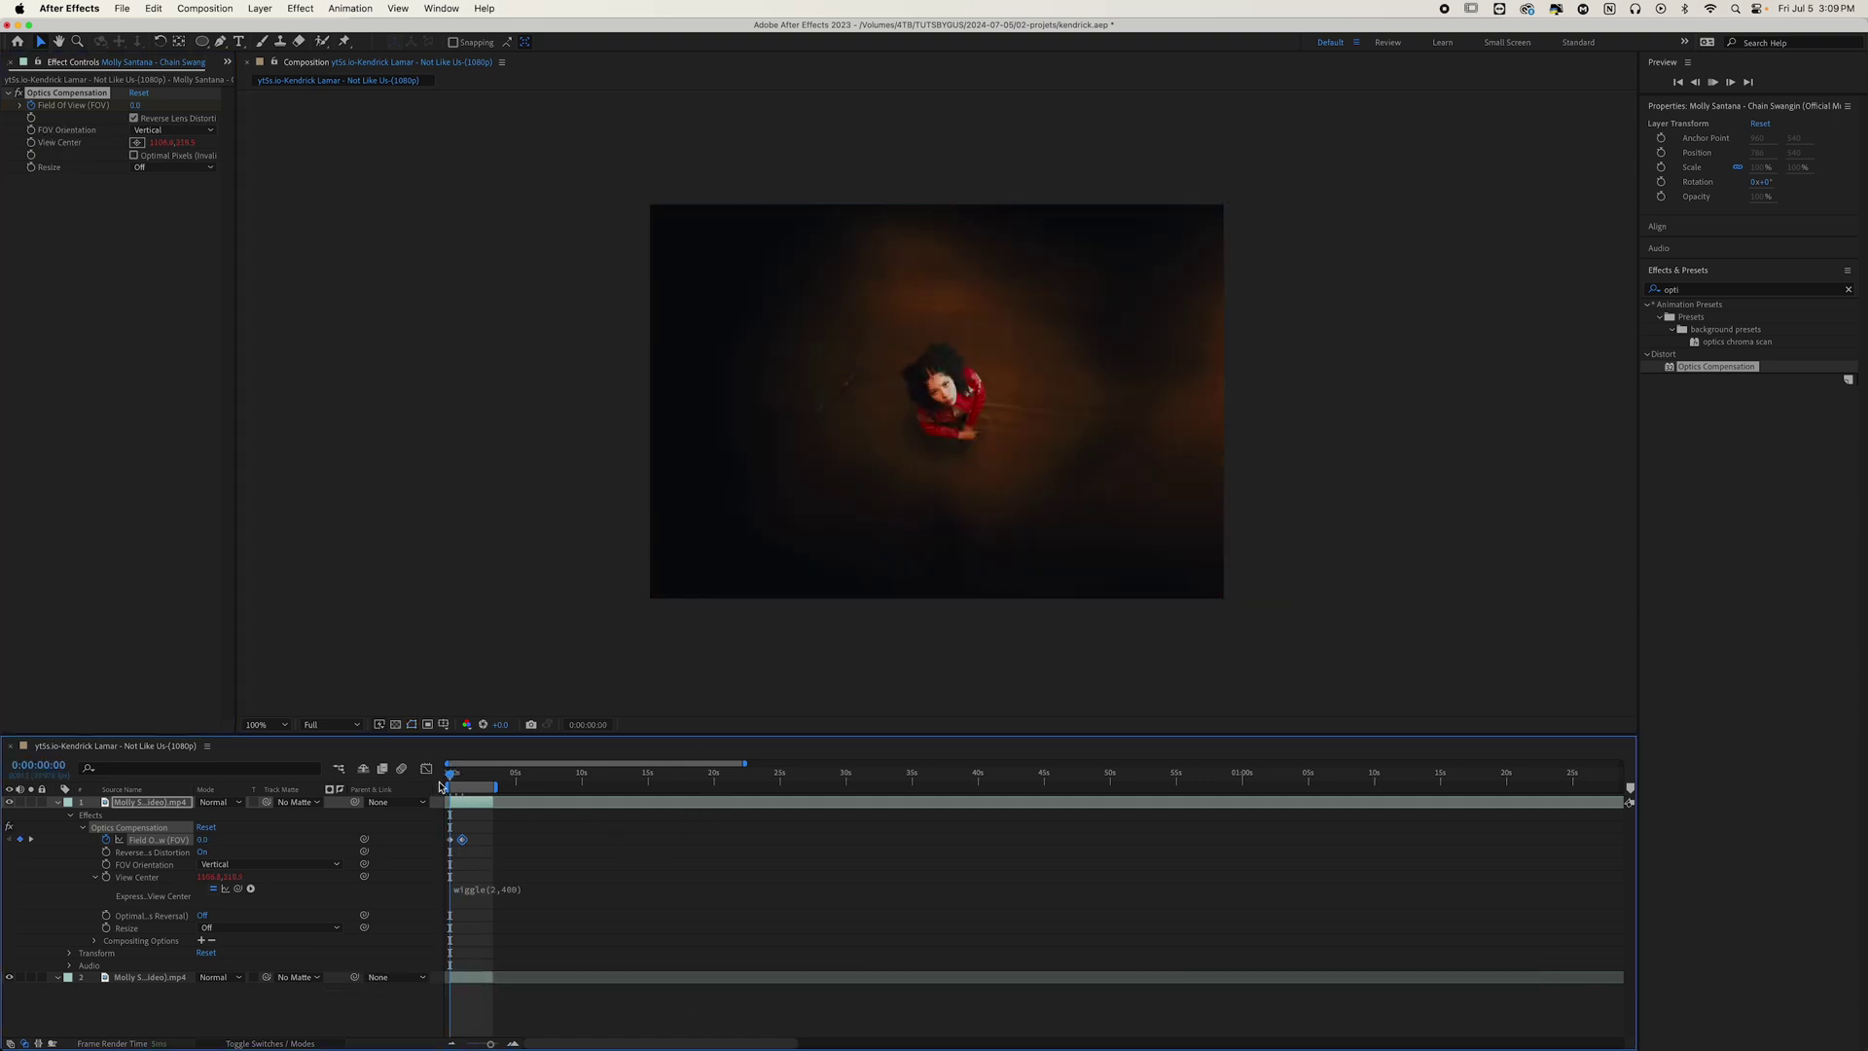
key(space)
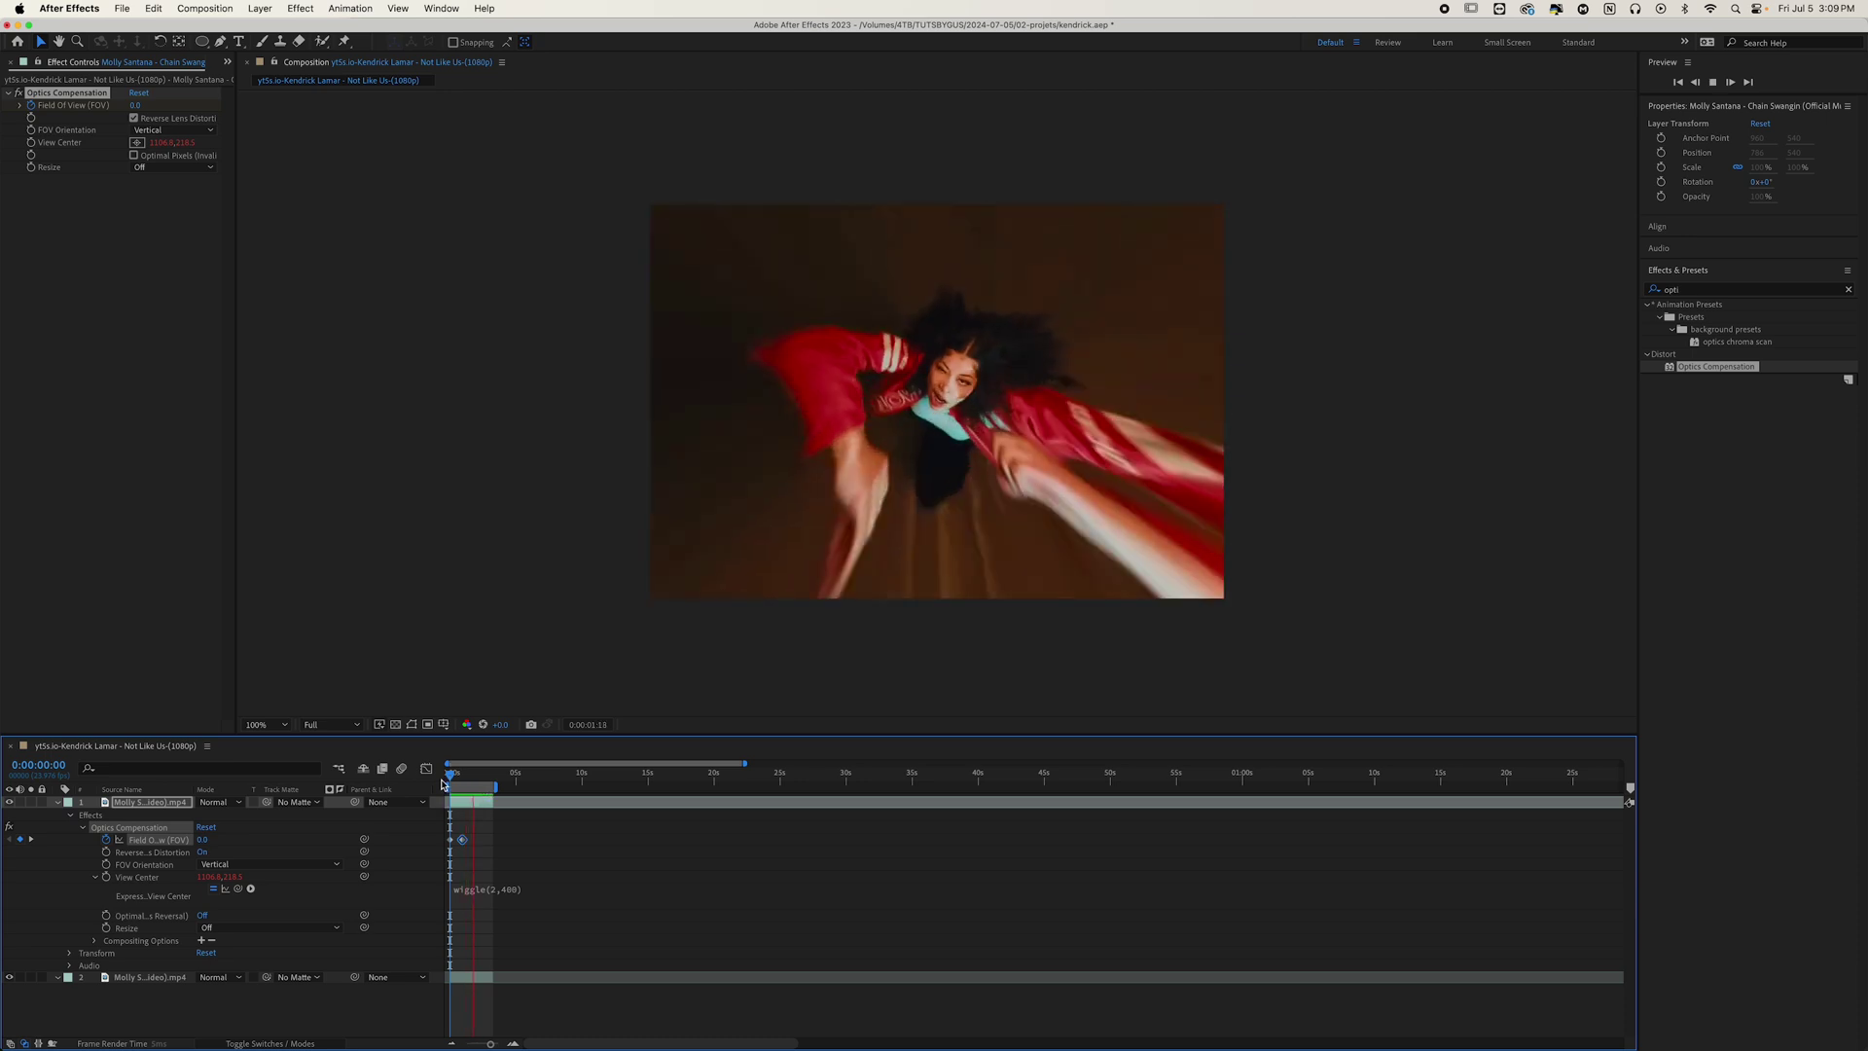
key(space)
drag(472, 820, 463, 843)
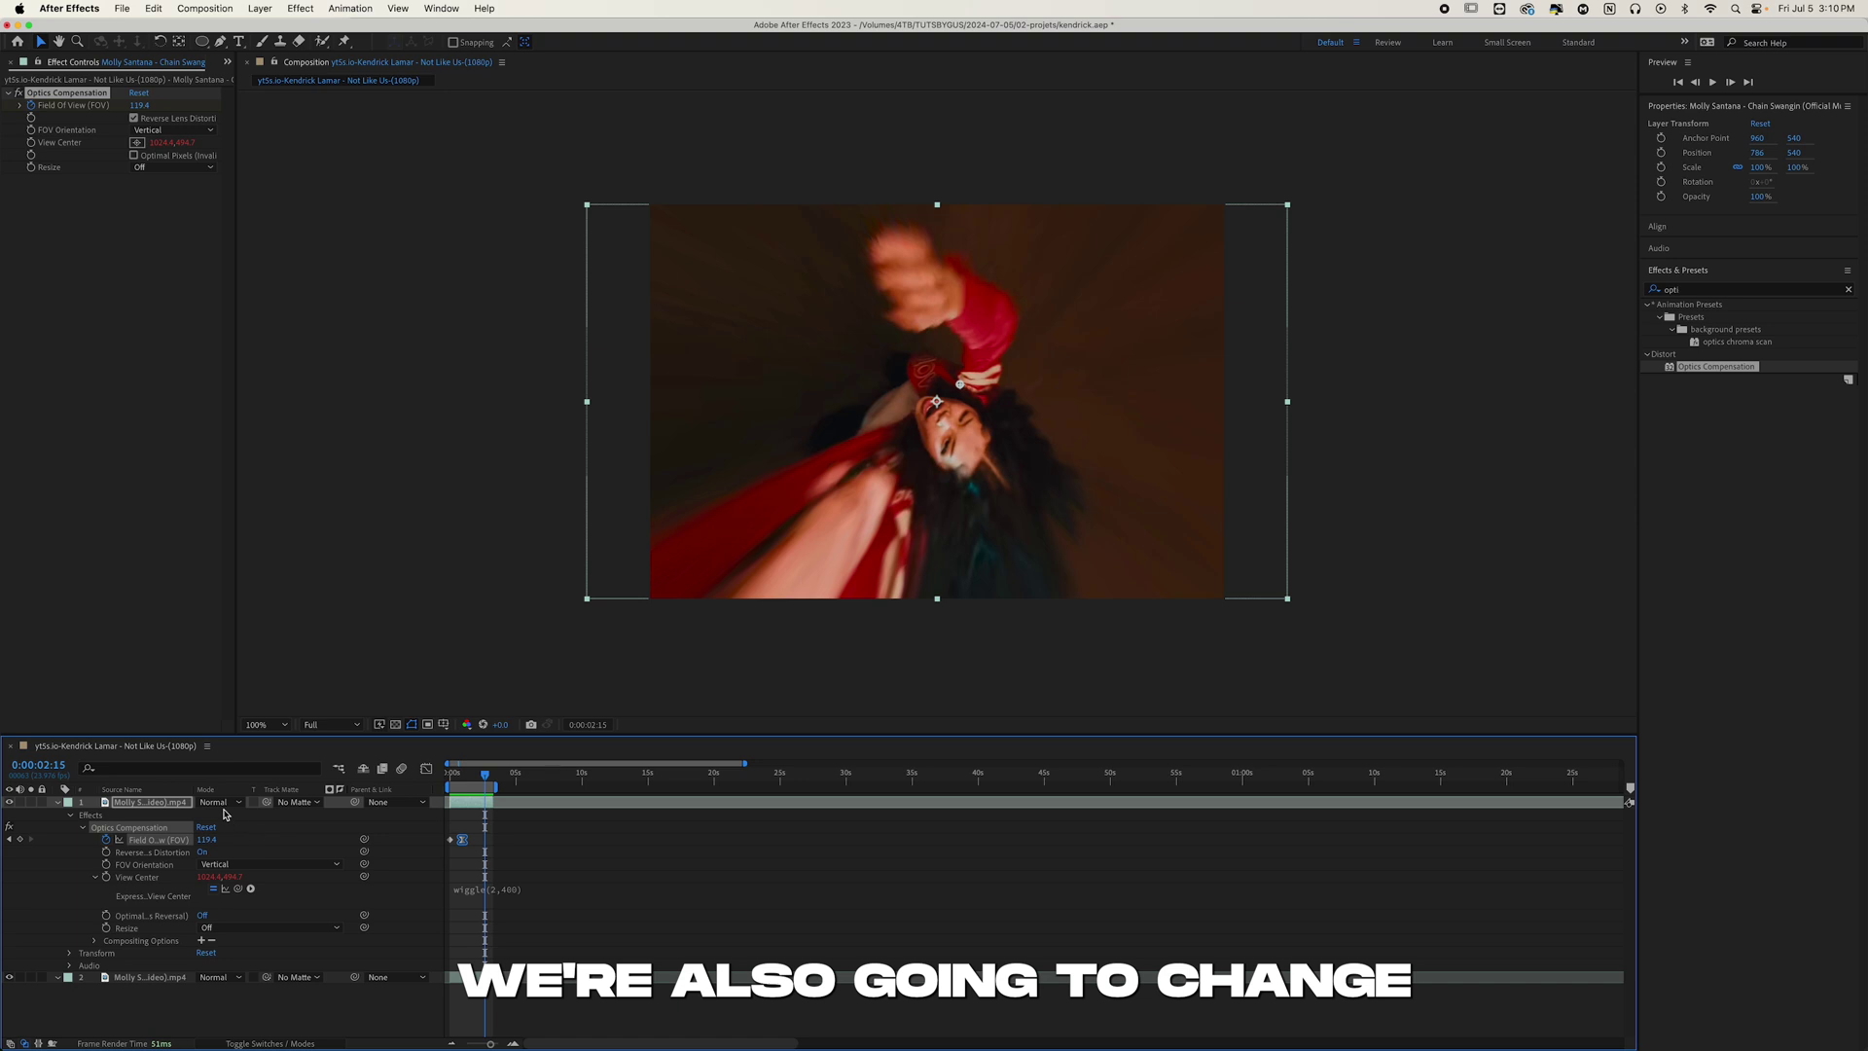
- Set the top dancer layer's blending mode to Screen and preview it
click(218, 802)
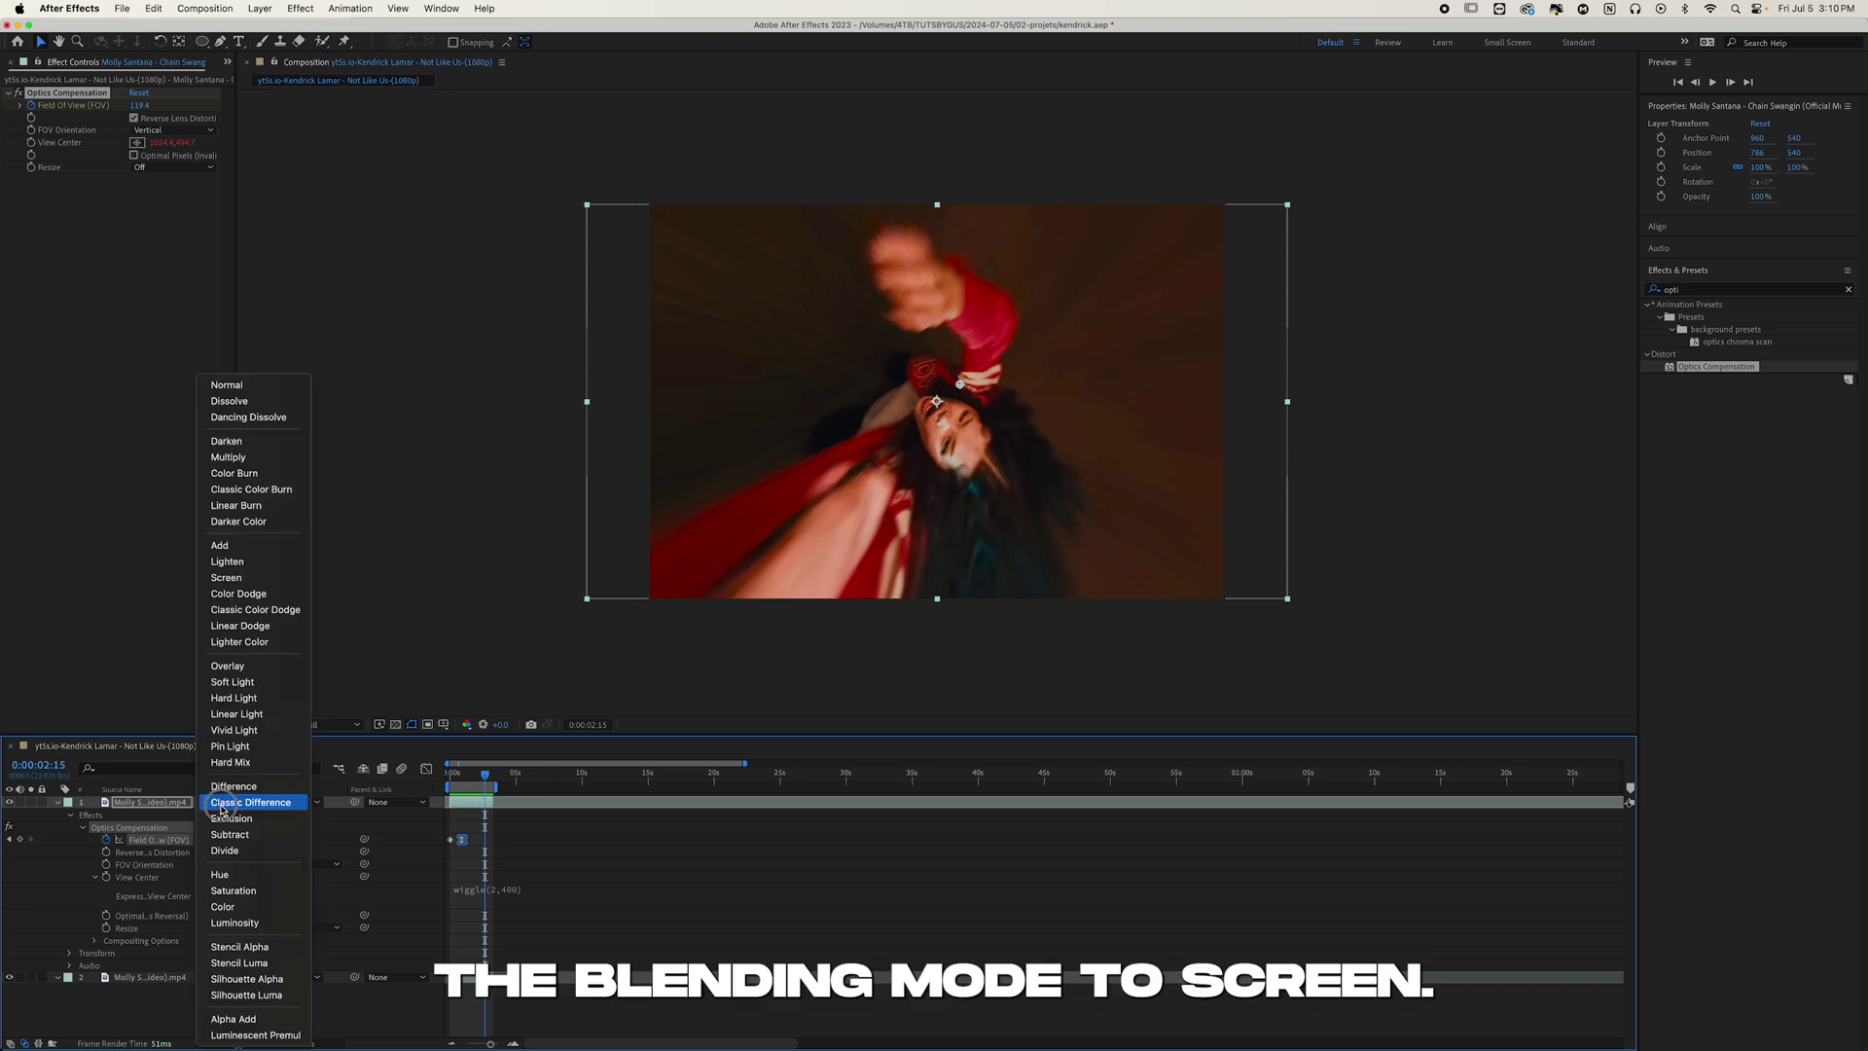
click(234, 578)
key(space)
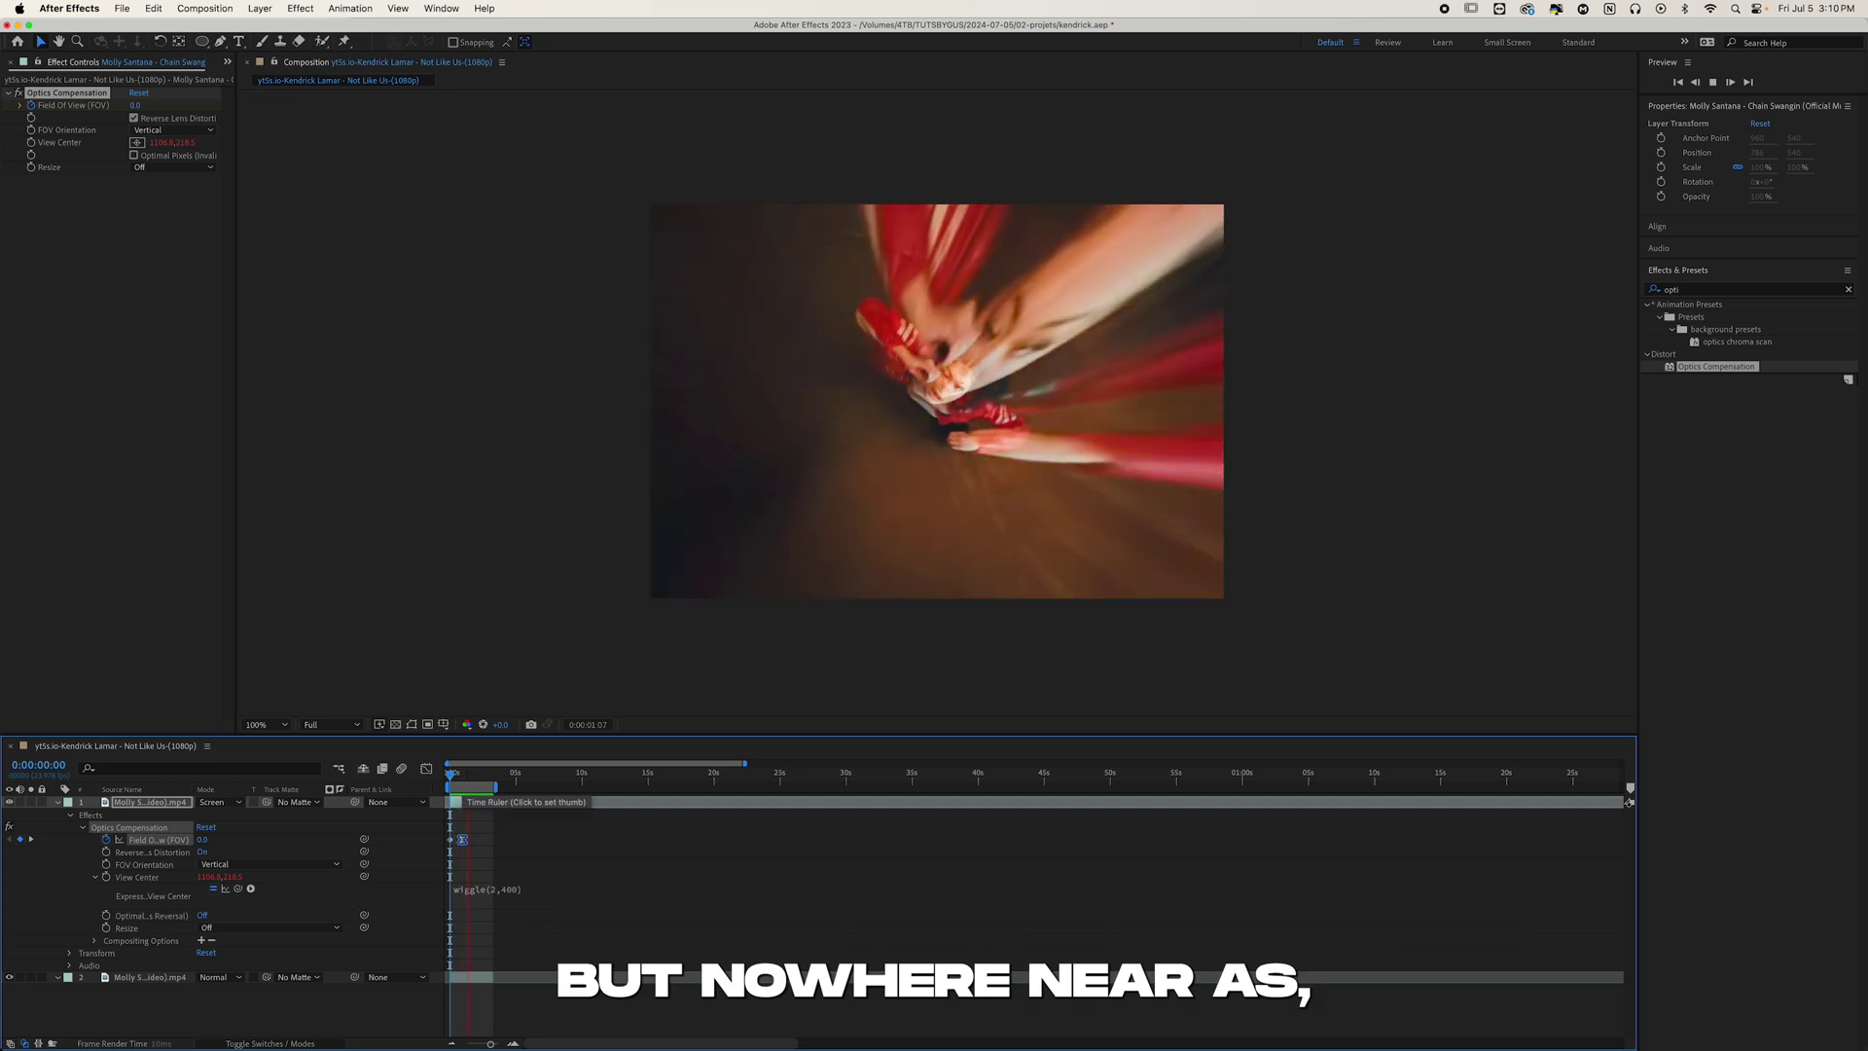
- Search 'turbu' and apply Turbulent Displace to the top layer
click(1690, 290)
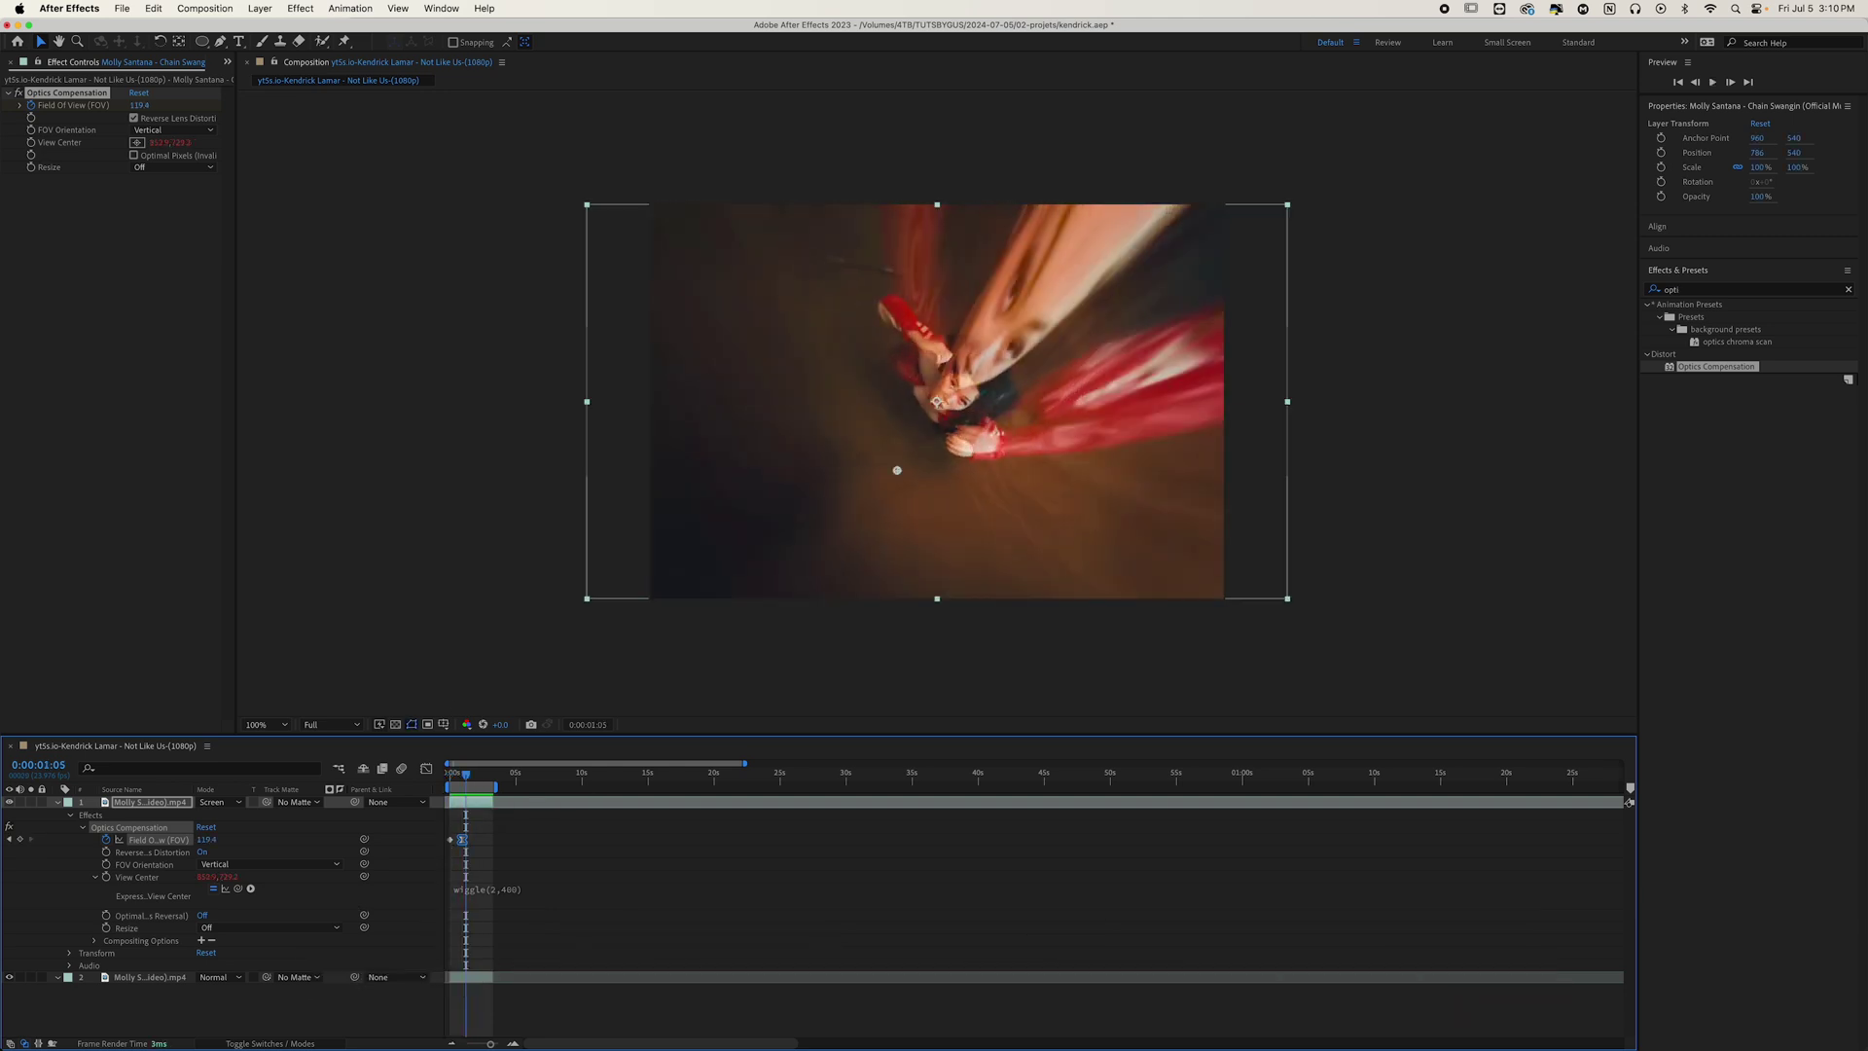
text(turbule)
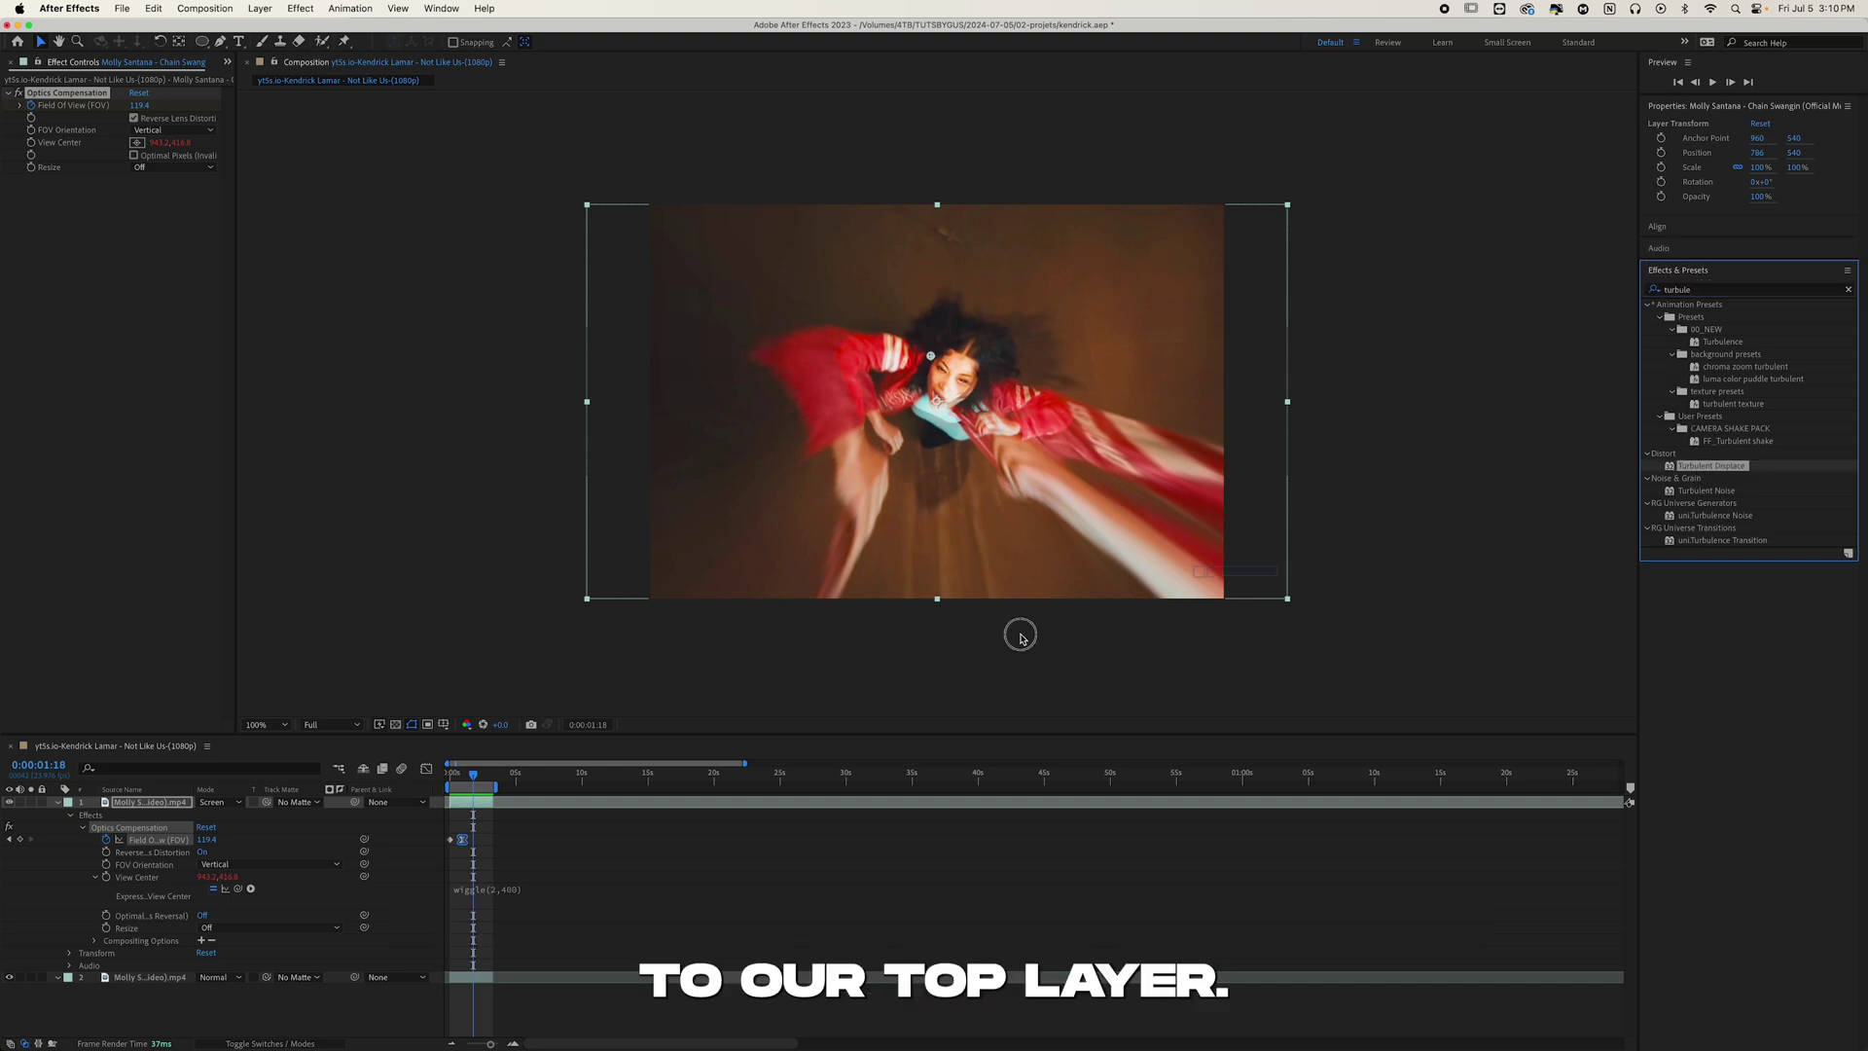
drag(1021, 638, 148, 818)
- Raise turbulence Size to about 142 and scale the dancer layer to 120%
drag(139, 216, 178, 214)
click(451, 783)
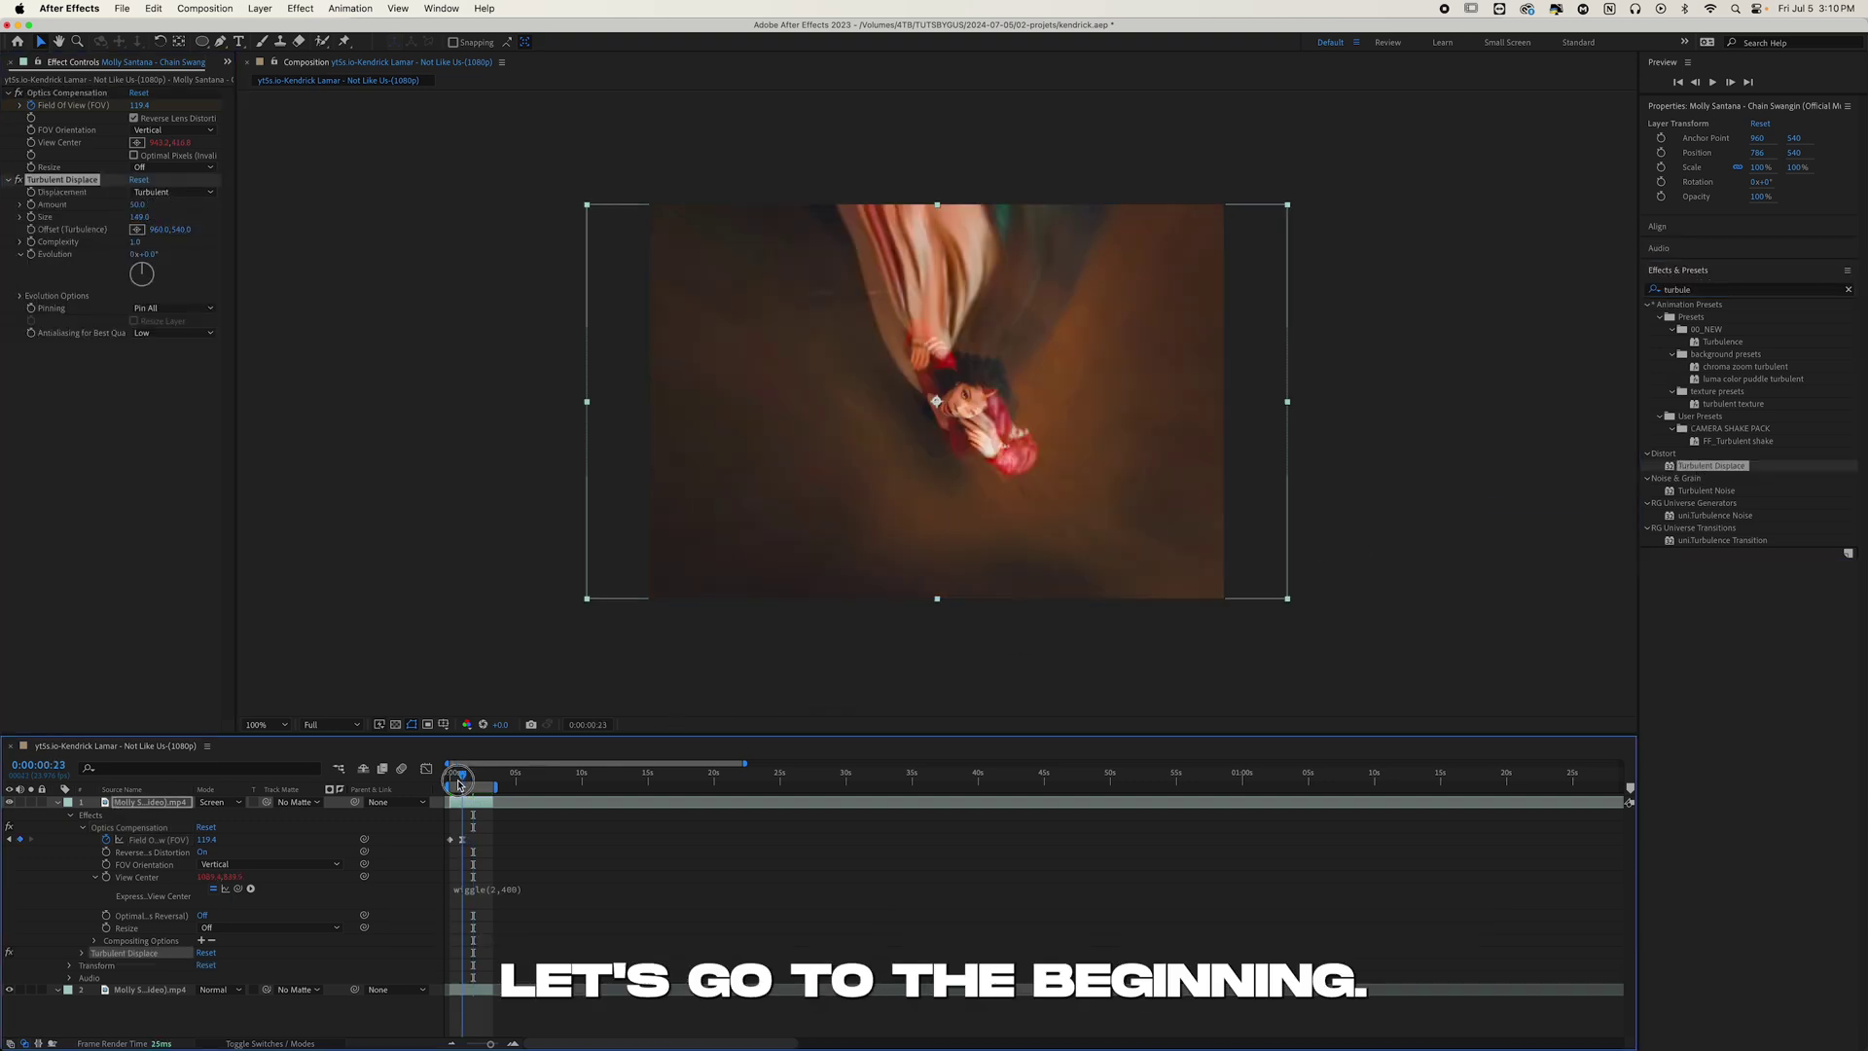
key(s)
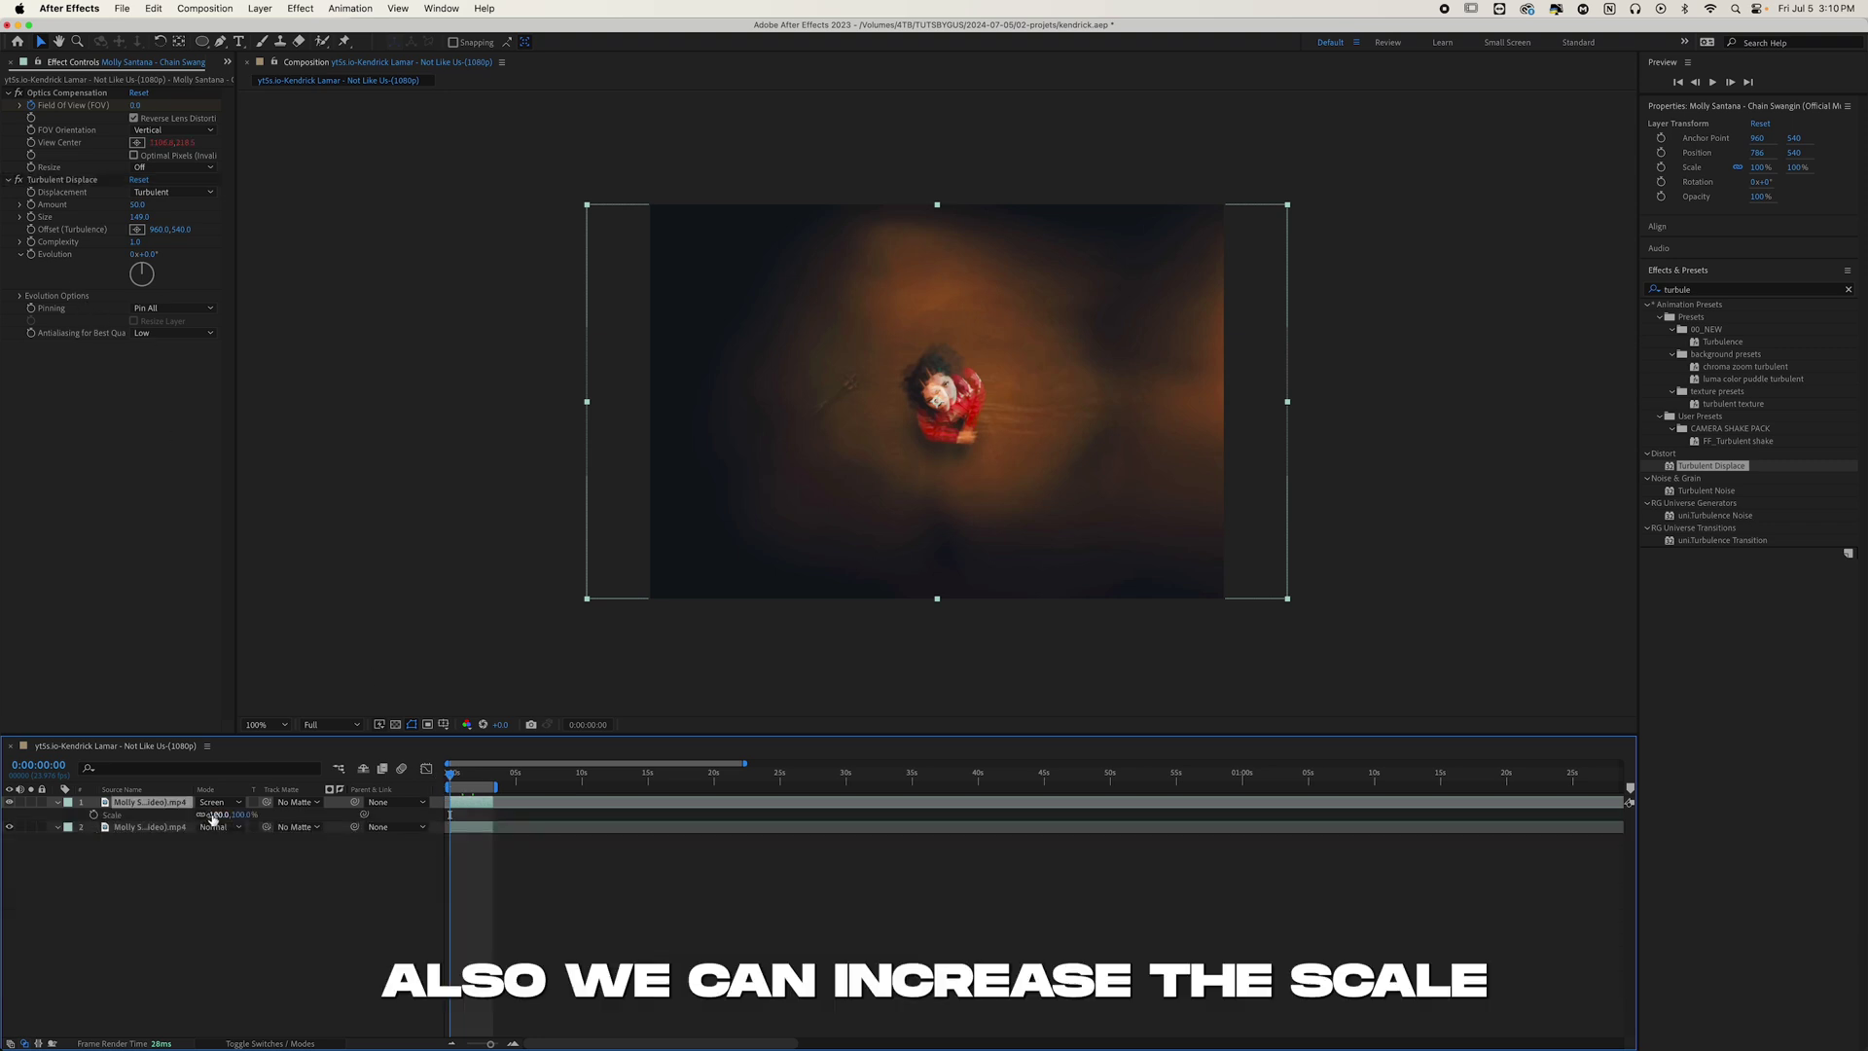
drag(219, 815, 221, 816)
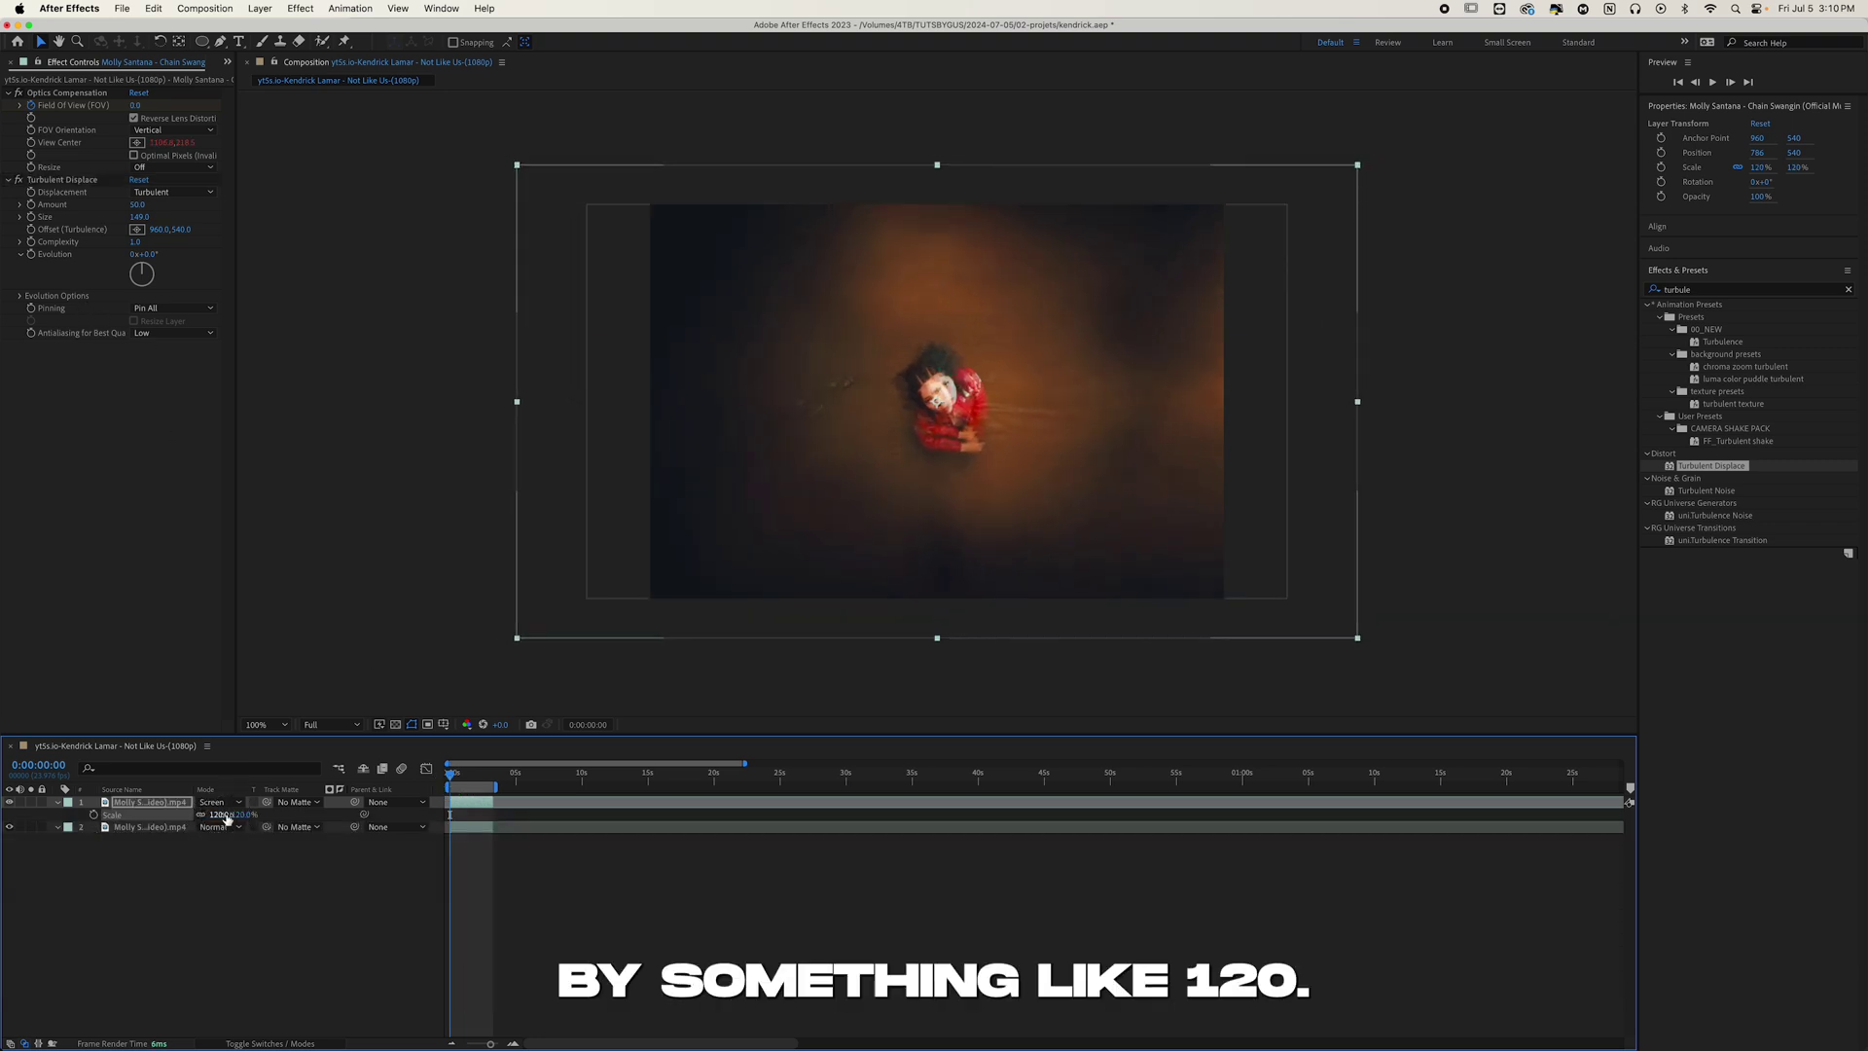
- Drive Turbulent Displace Evolution with a time*300 expression and preview the animation
alt+click(32, 256)
text(time)
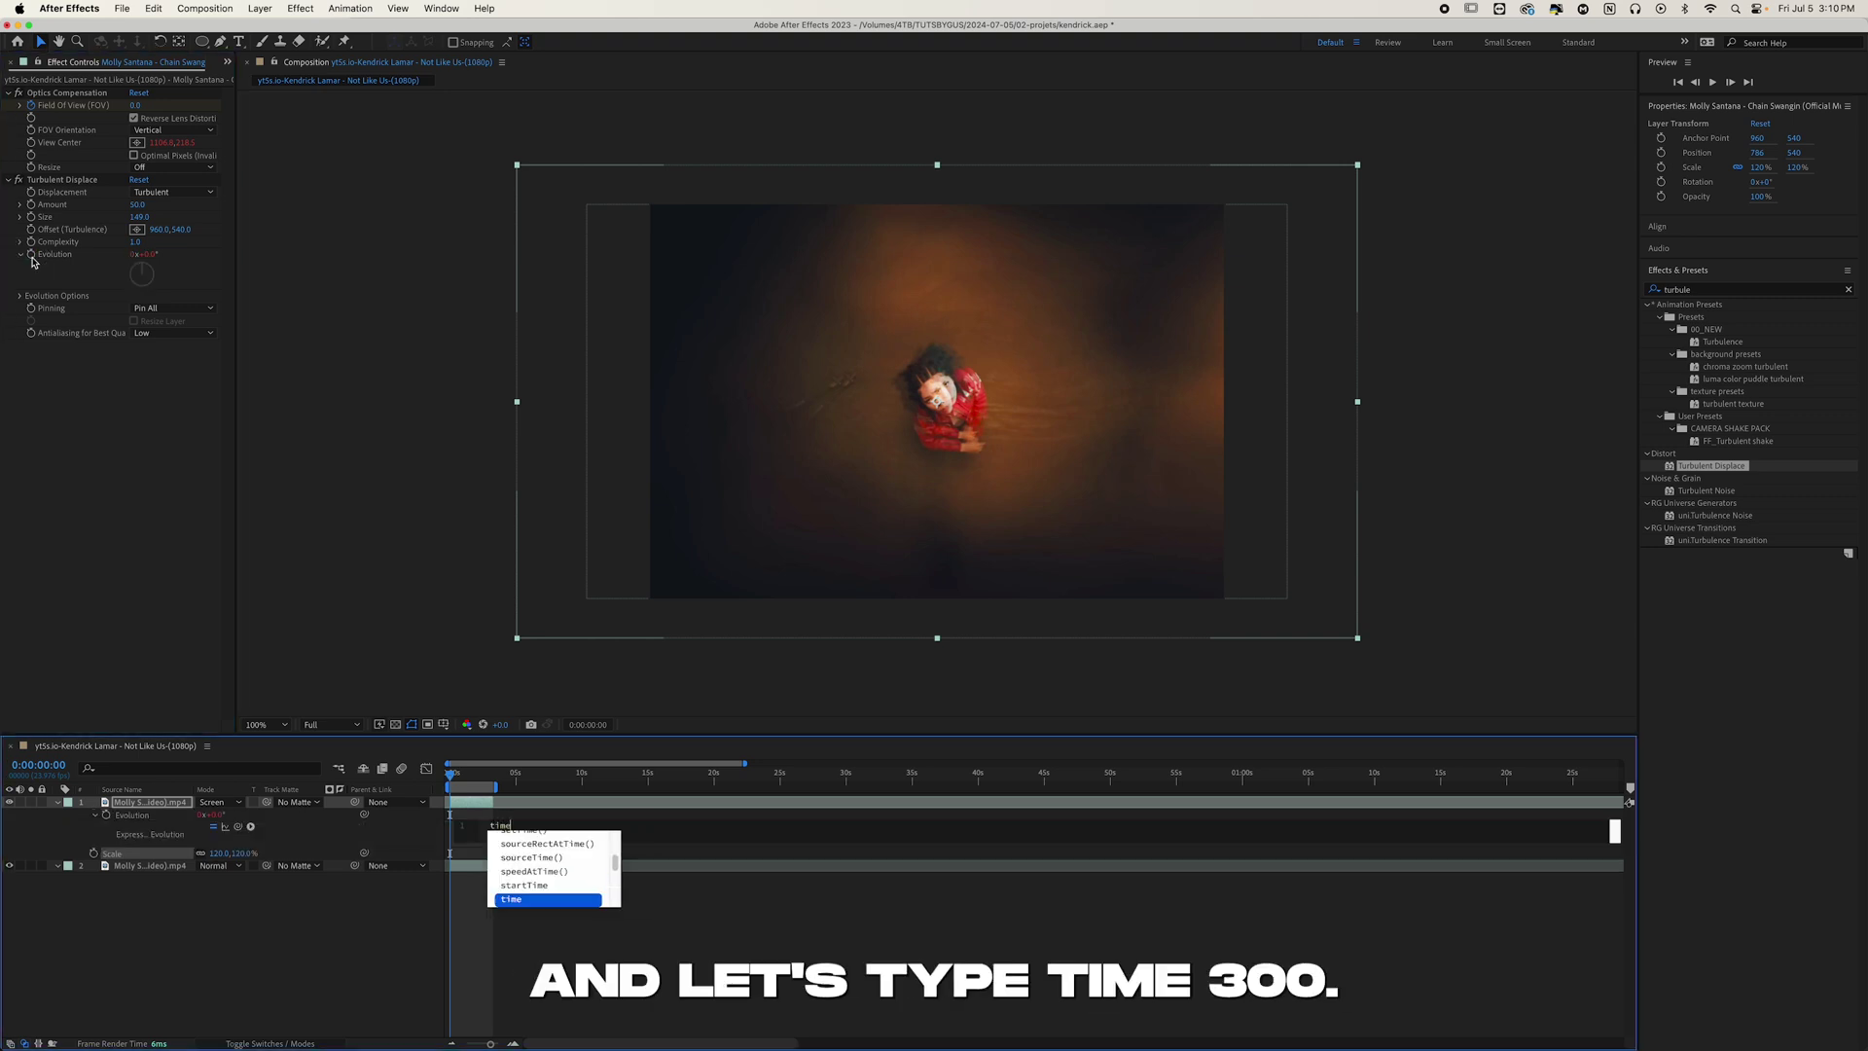
text(*300)
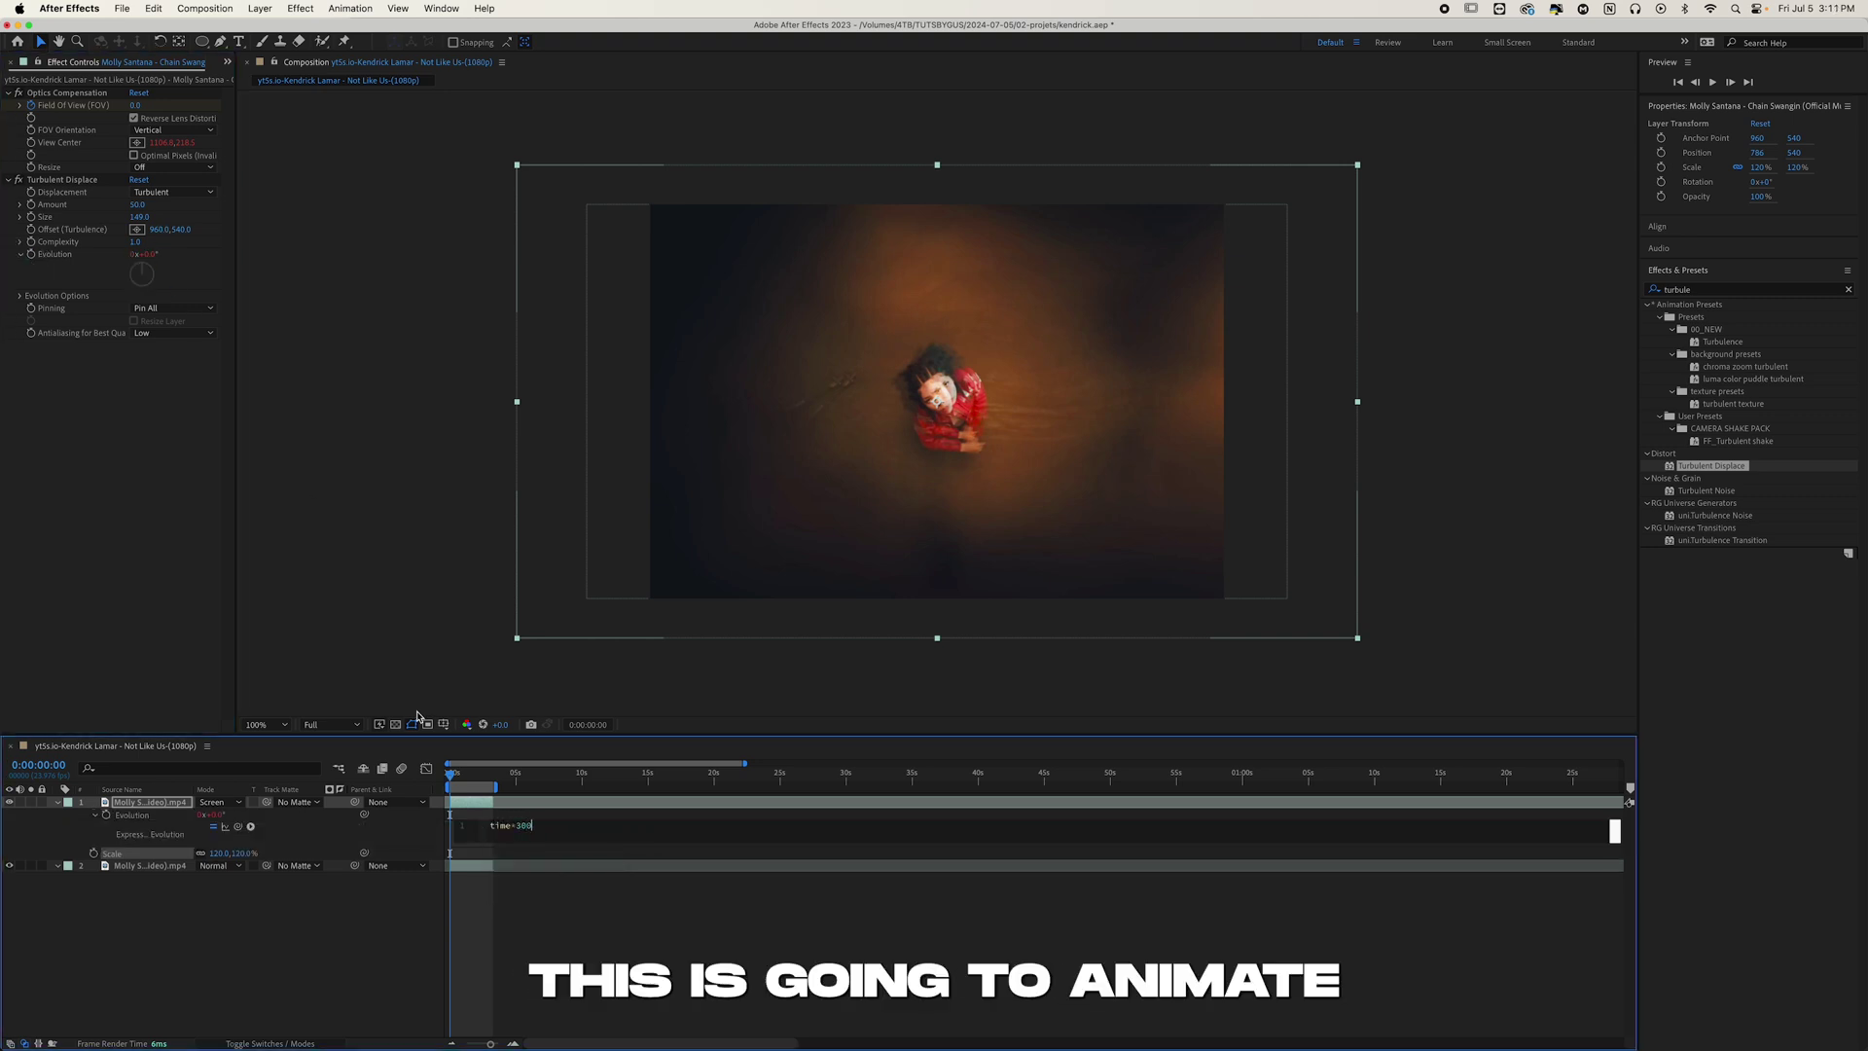
click(451, 778)
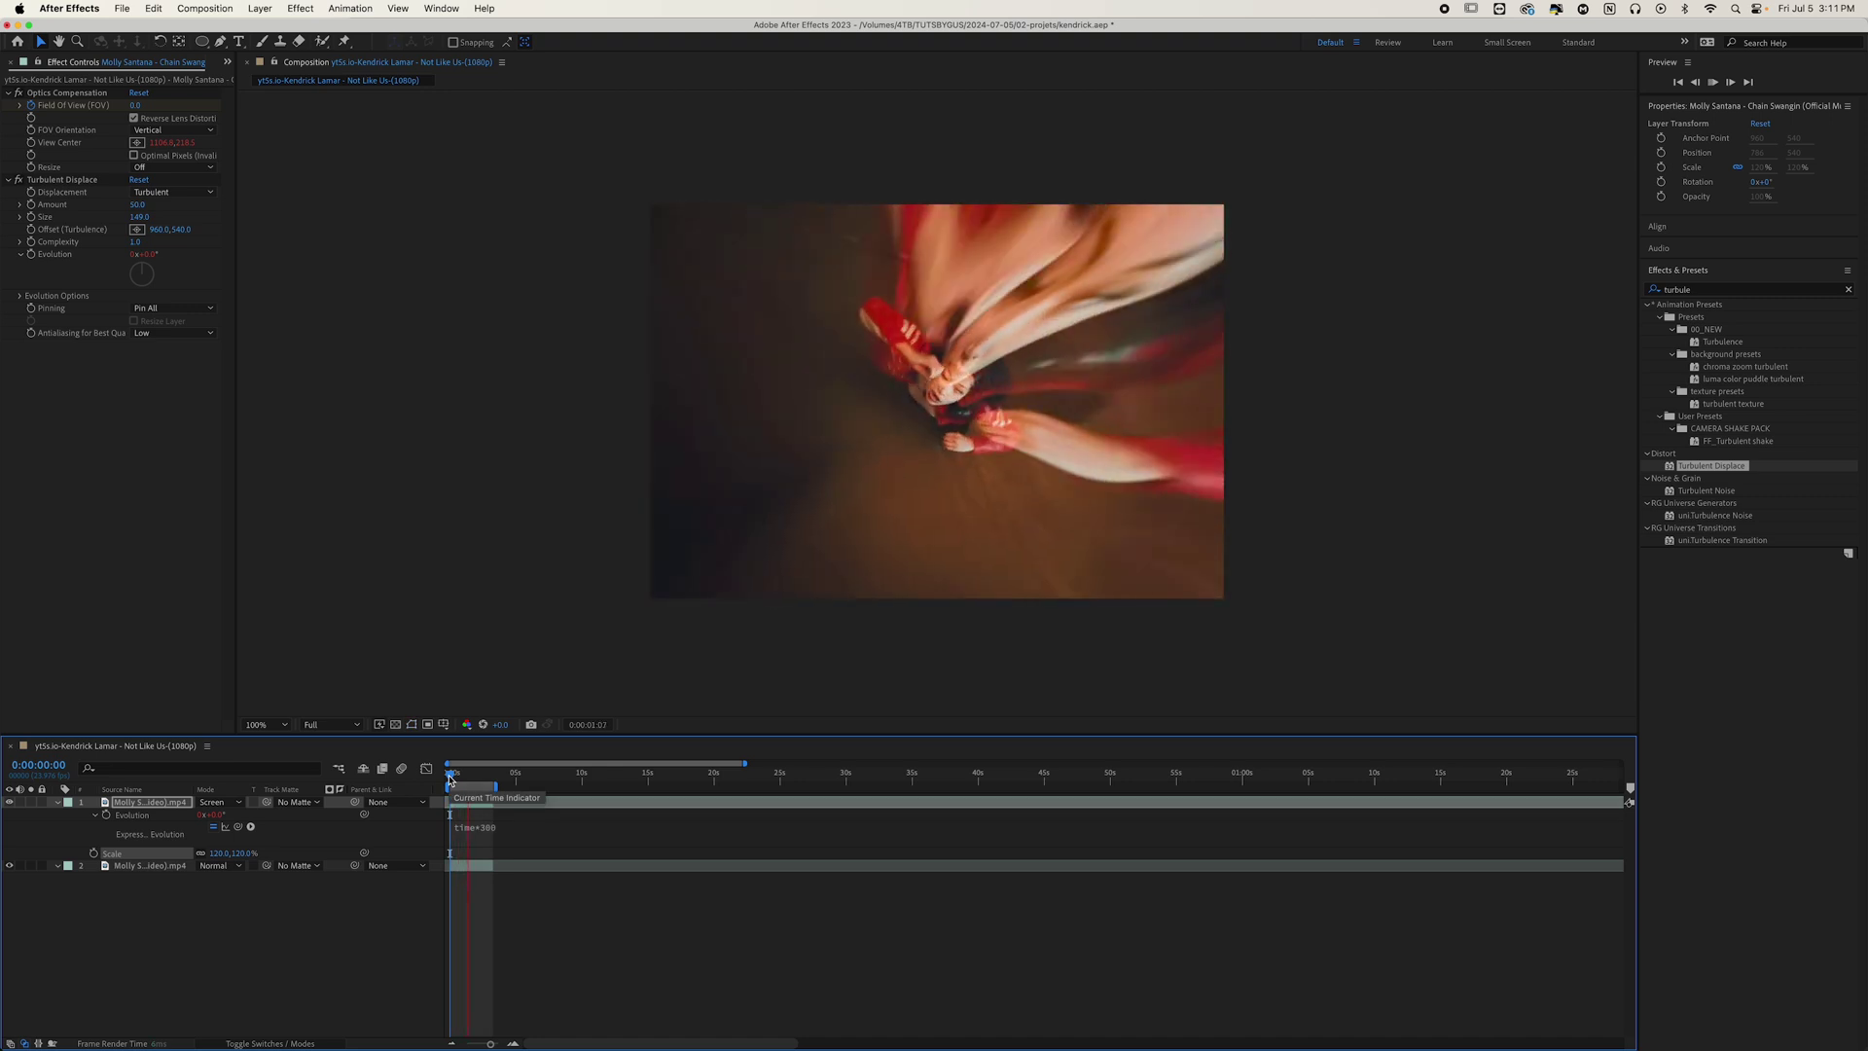
click(454, 775)
key(t)
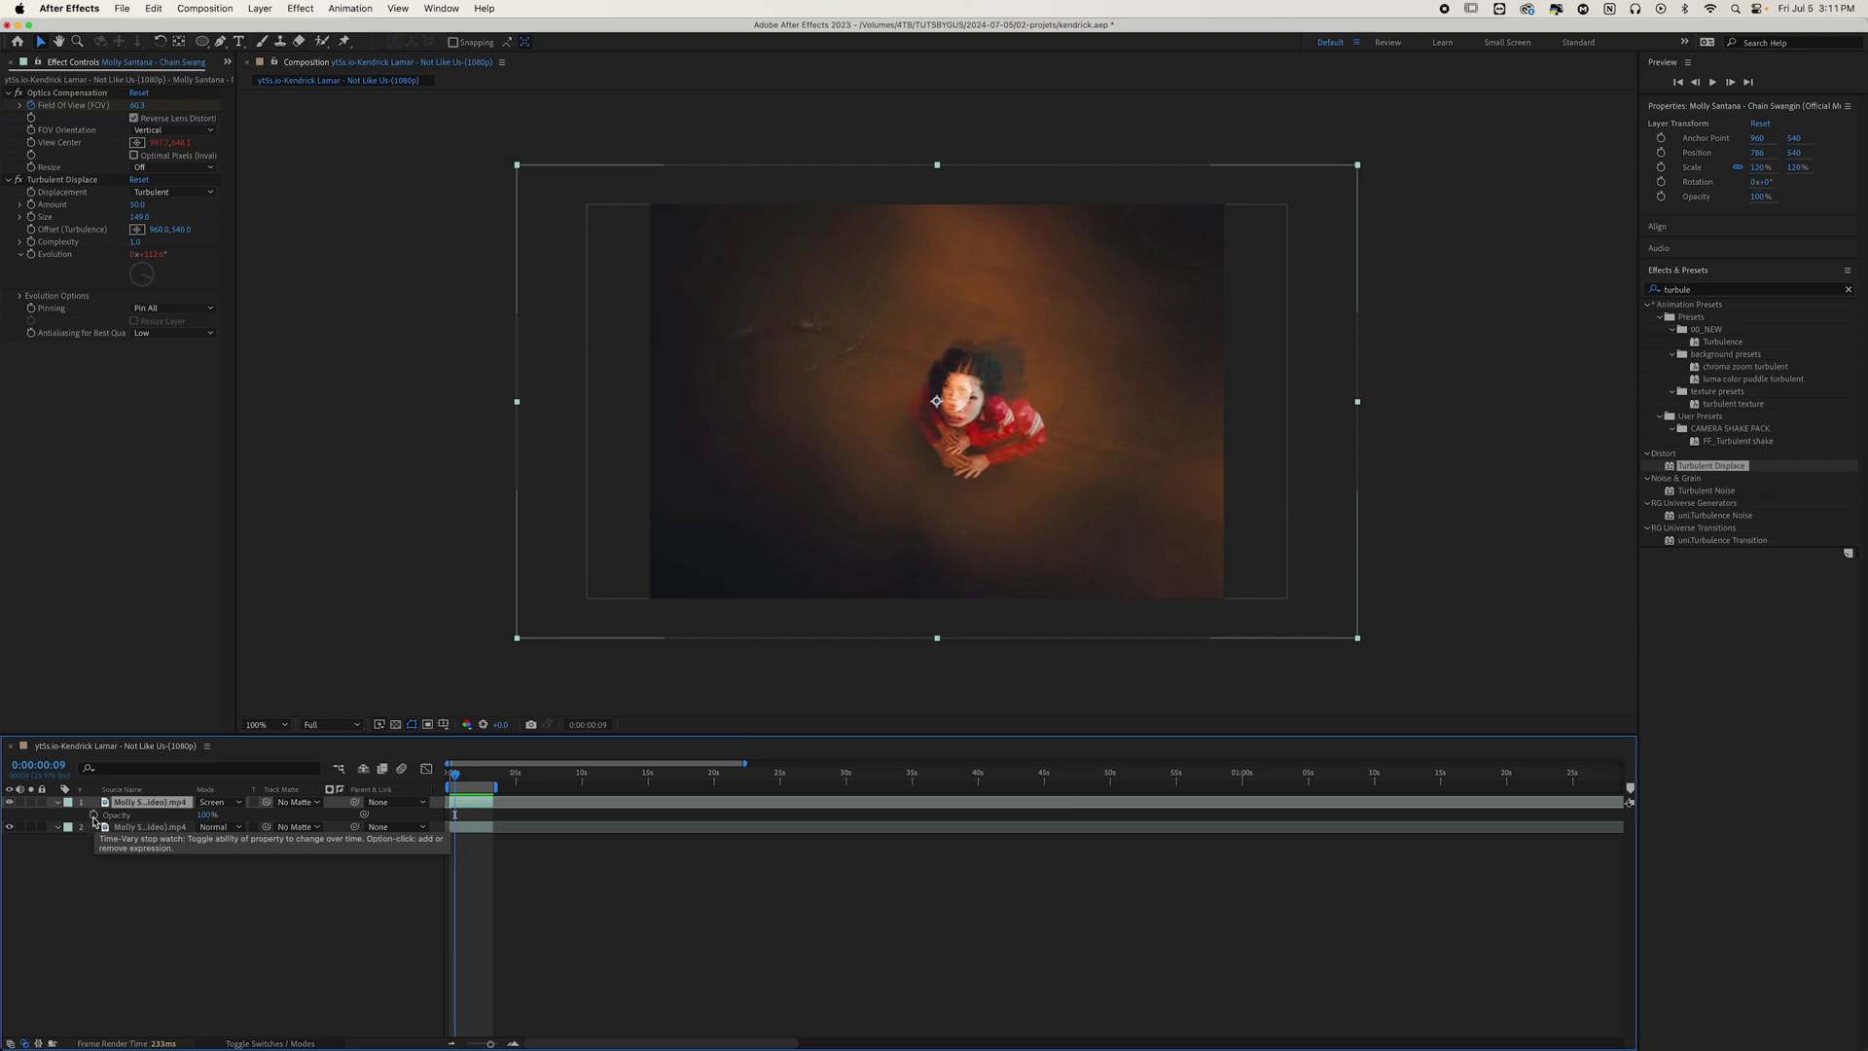
- Add a wiggle(7,50) expression to the layer's Opacity and preview the flicker
alt+click(93, 816)
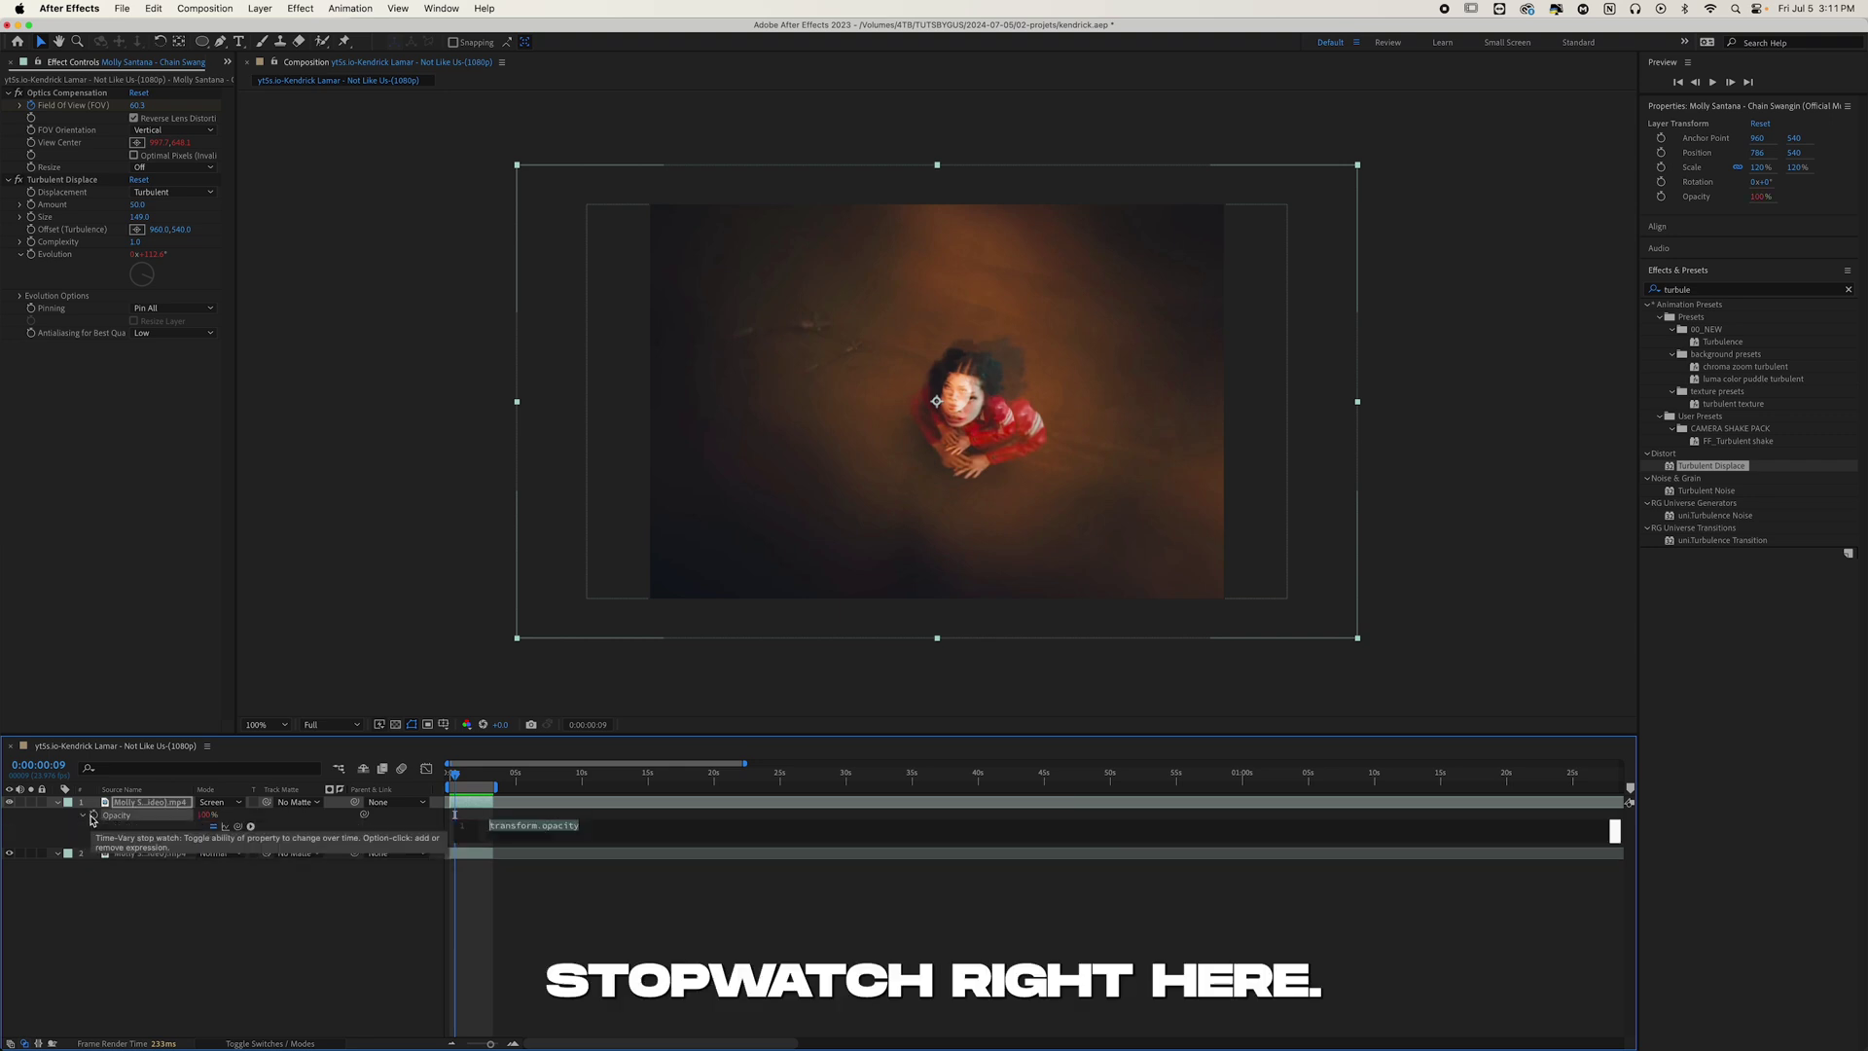
text(wiggle(7))
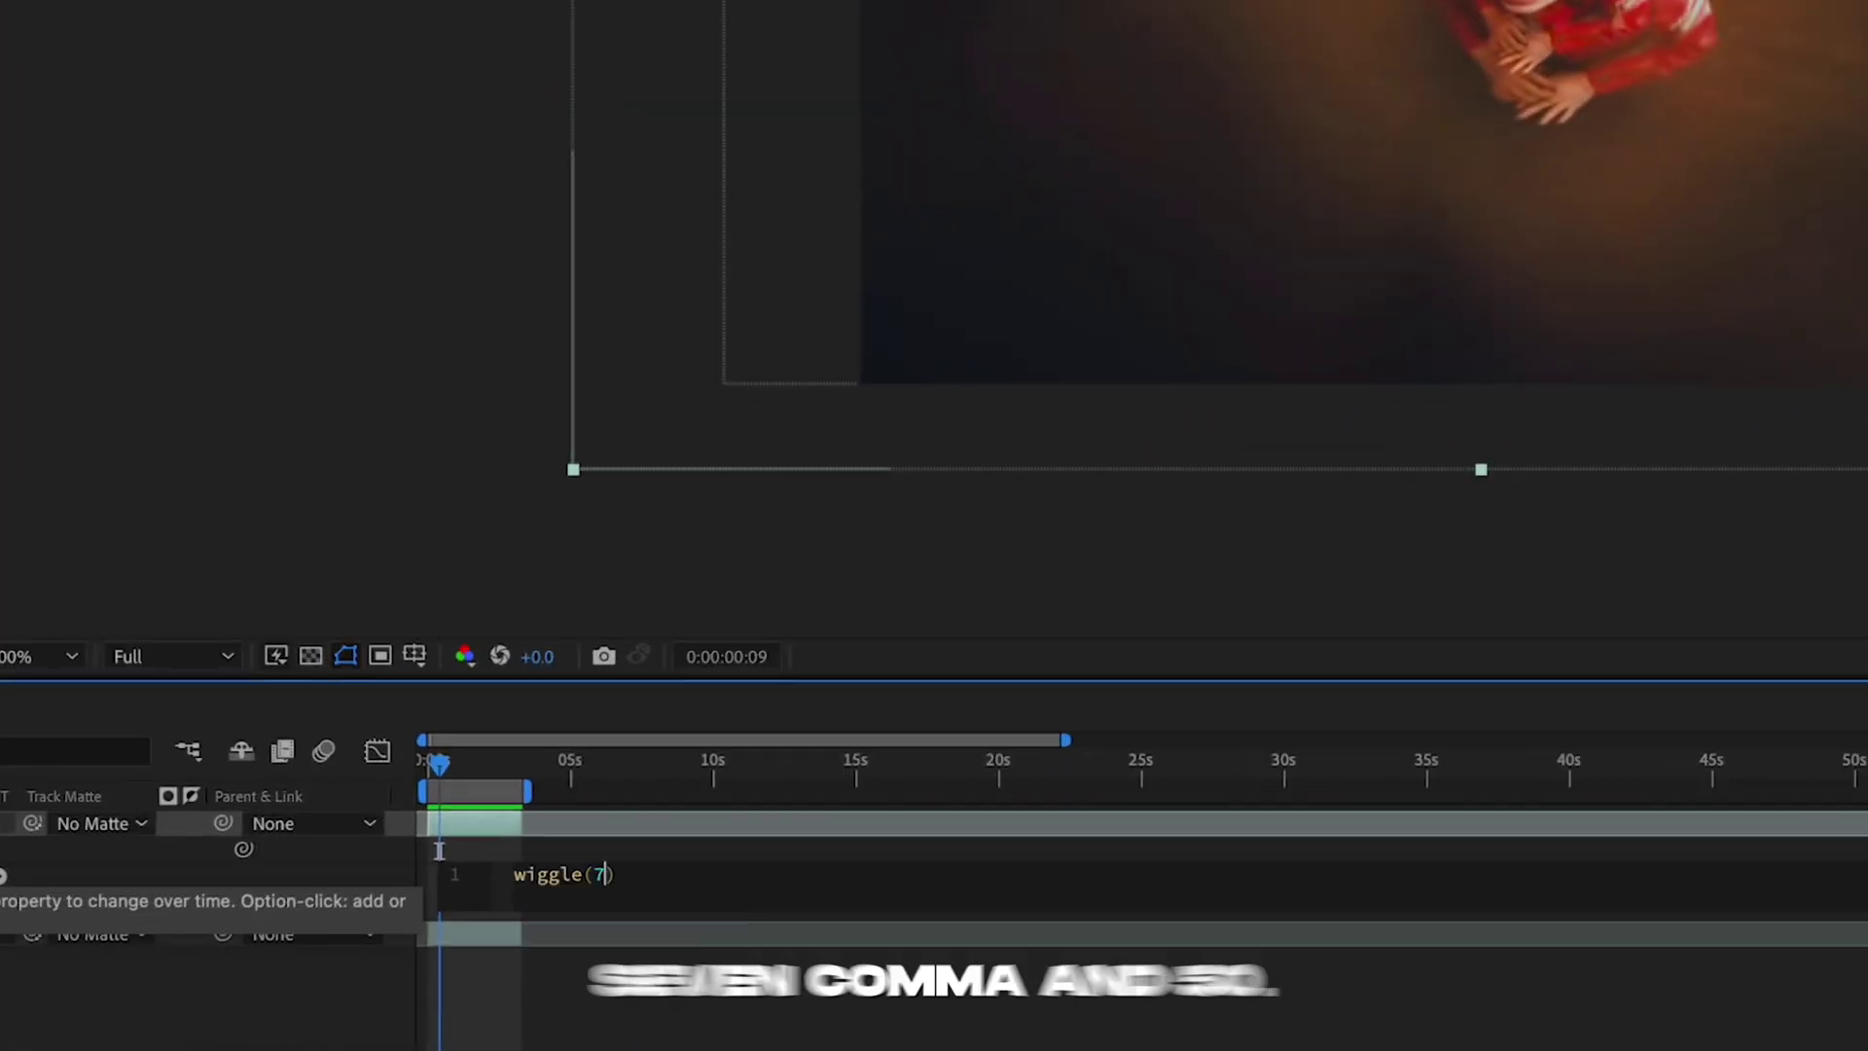
text(,)
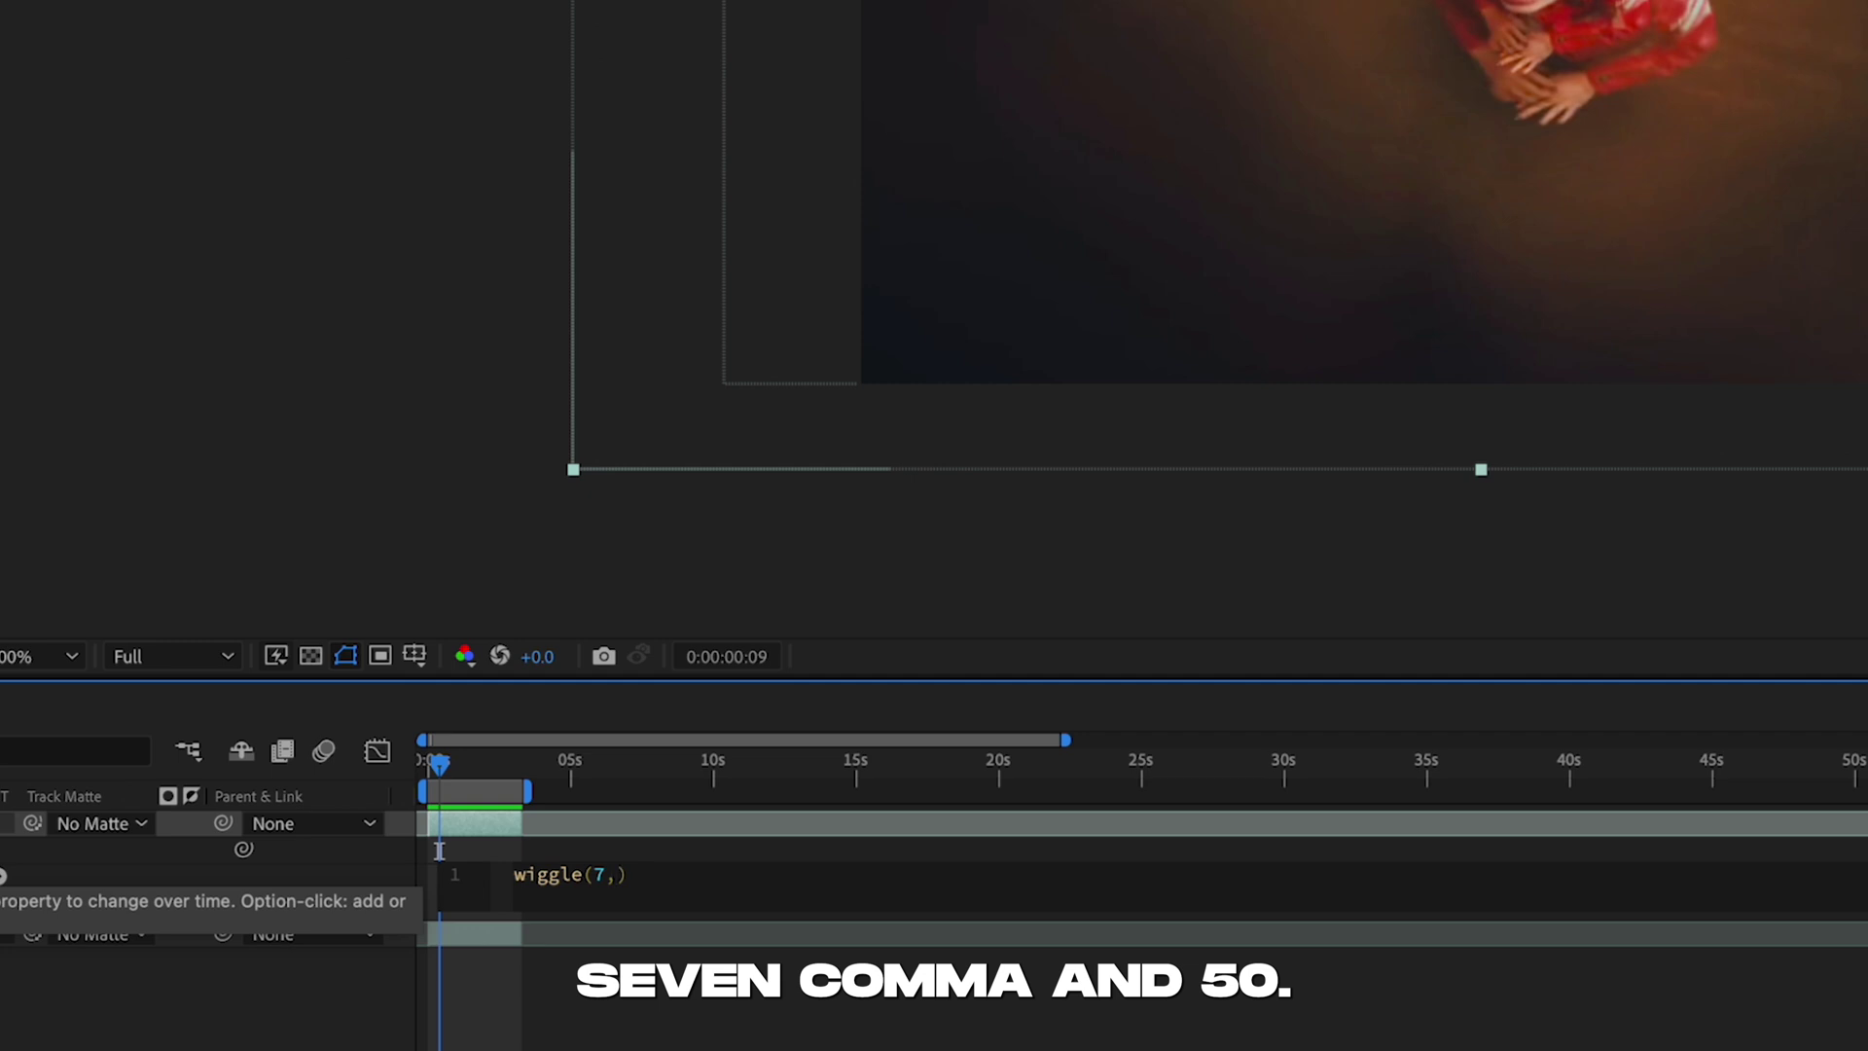
text(50)
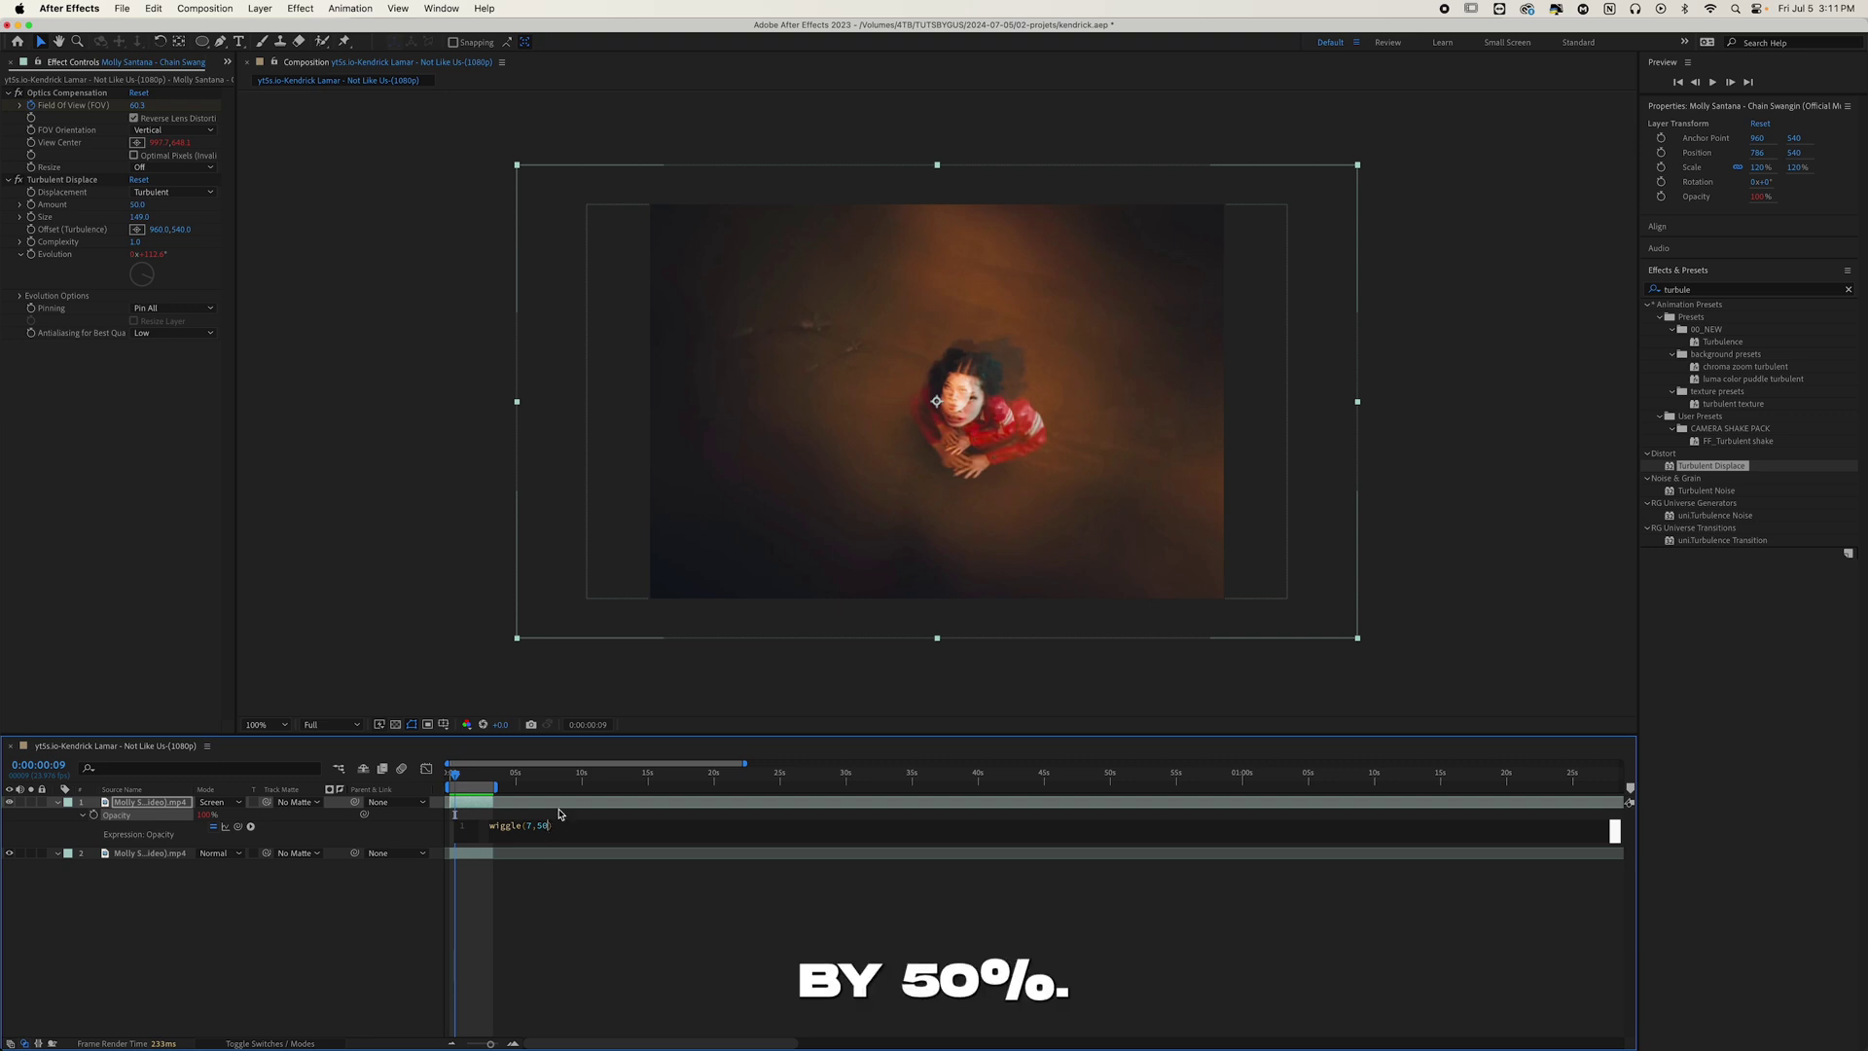
click(442, 784)
key(space)
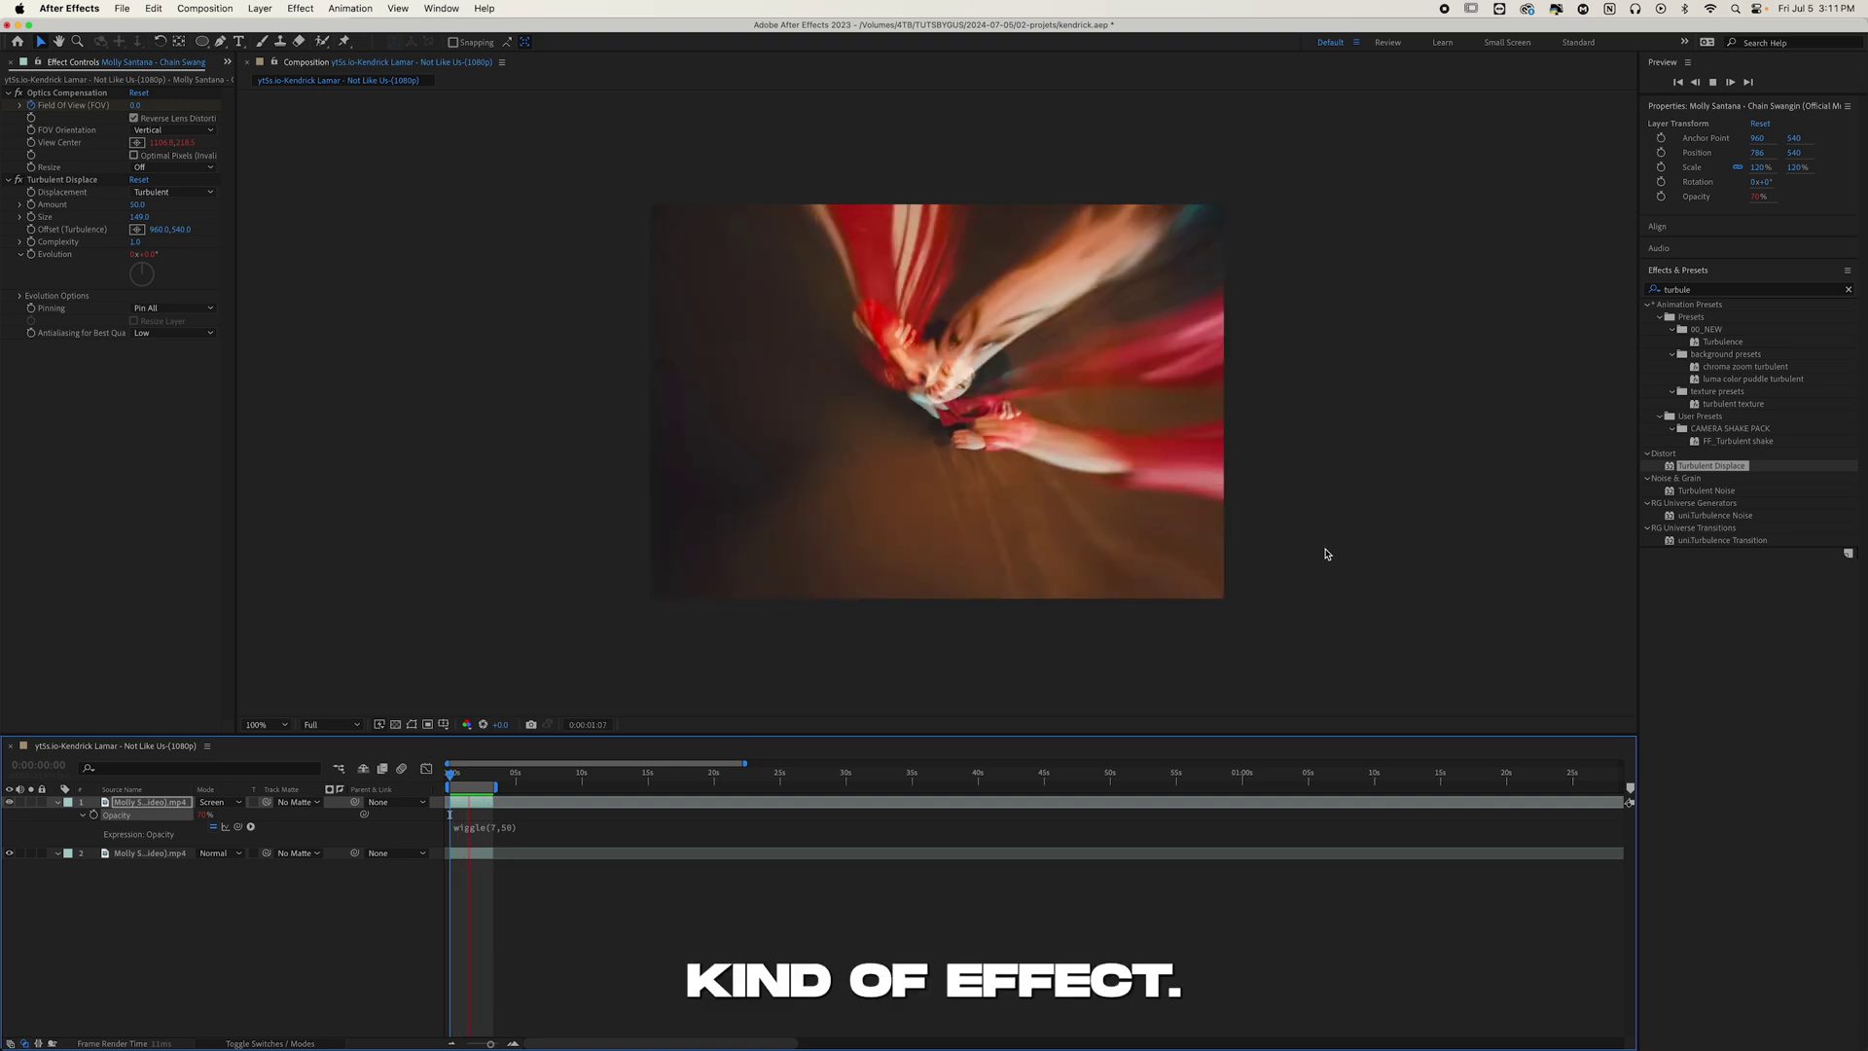
key(space)
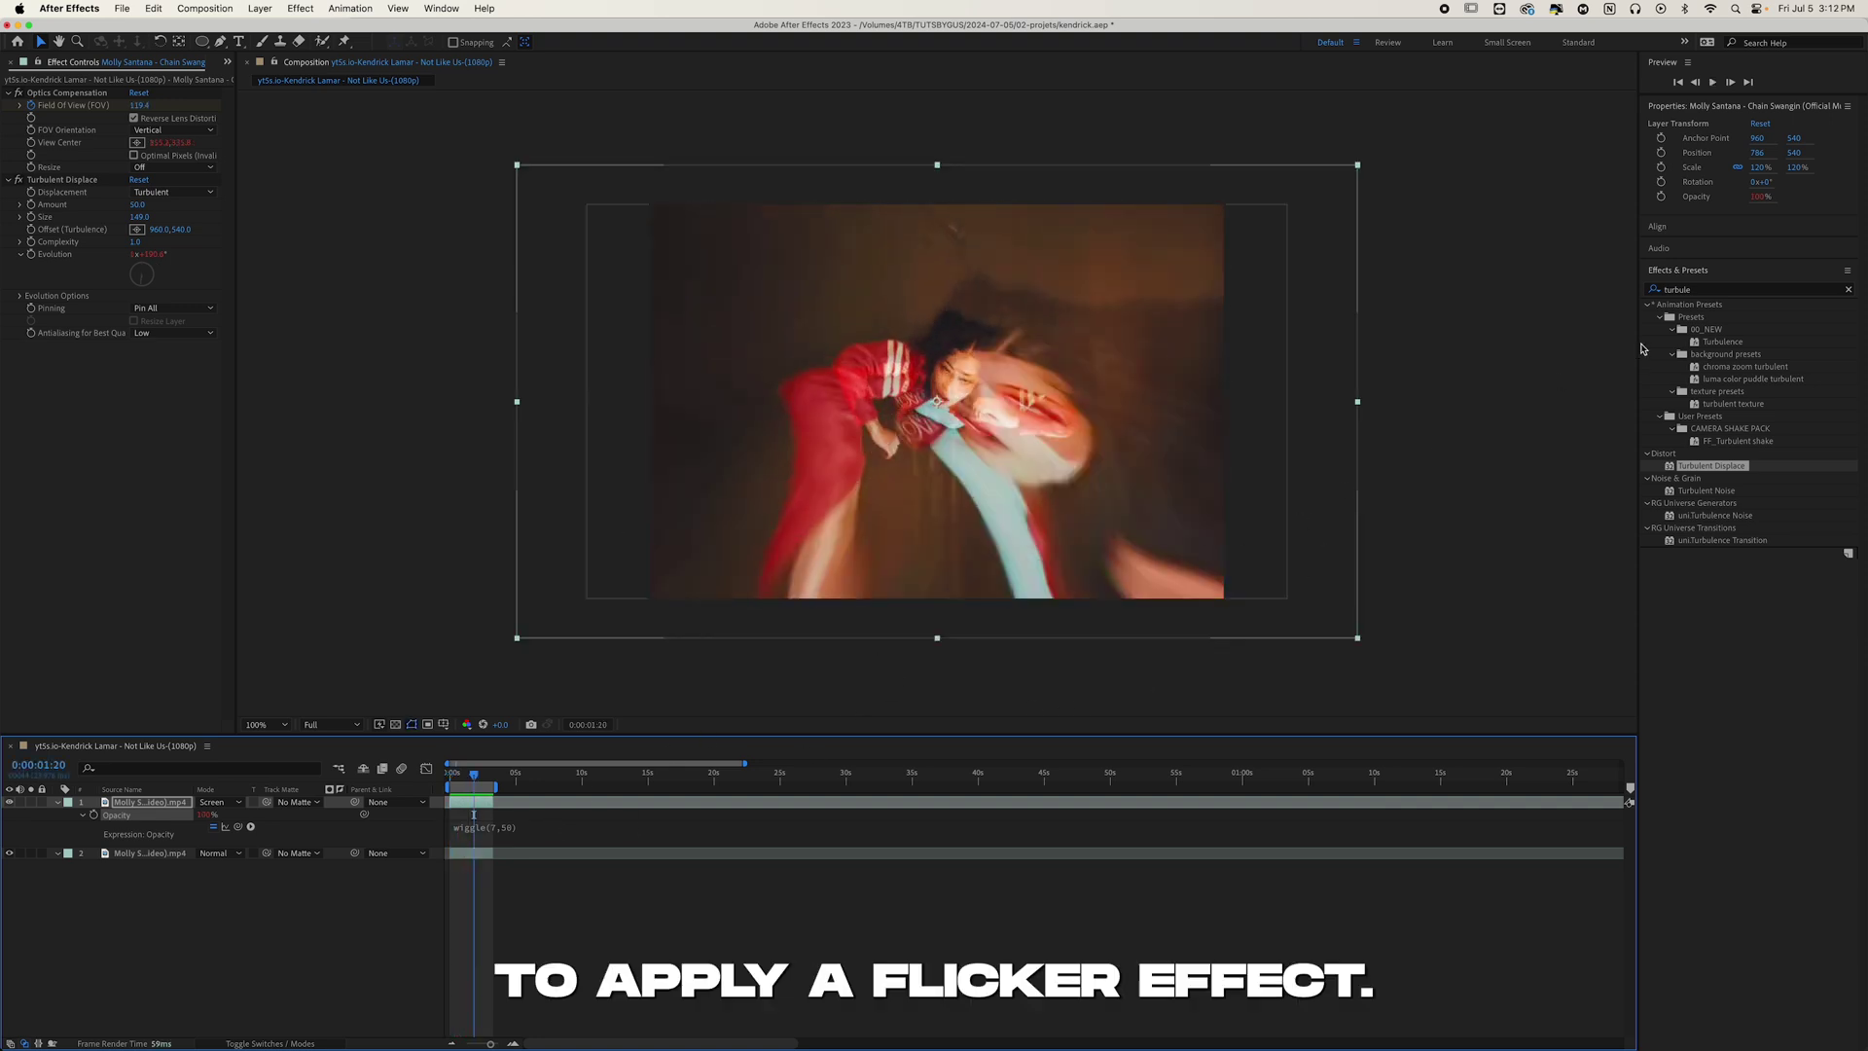
- Apply Sapphire S_Flicker and raise its Amplitude and frequency, Rand Freq to 22.90
click(1715, 291)
text(flicker)
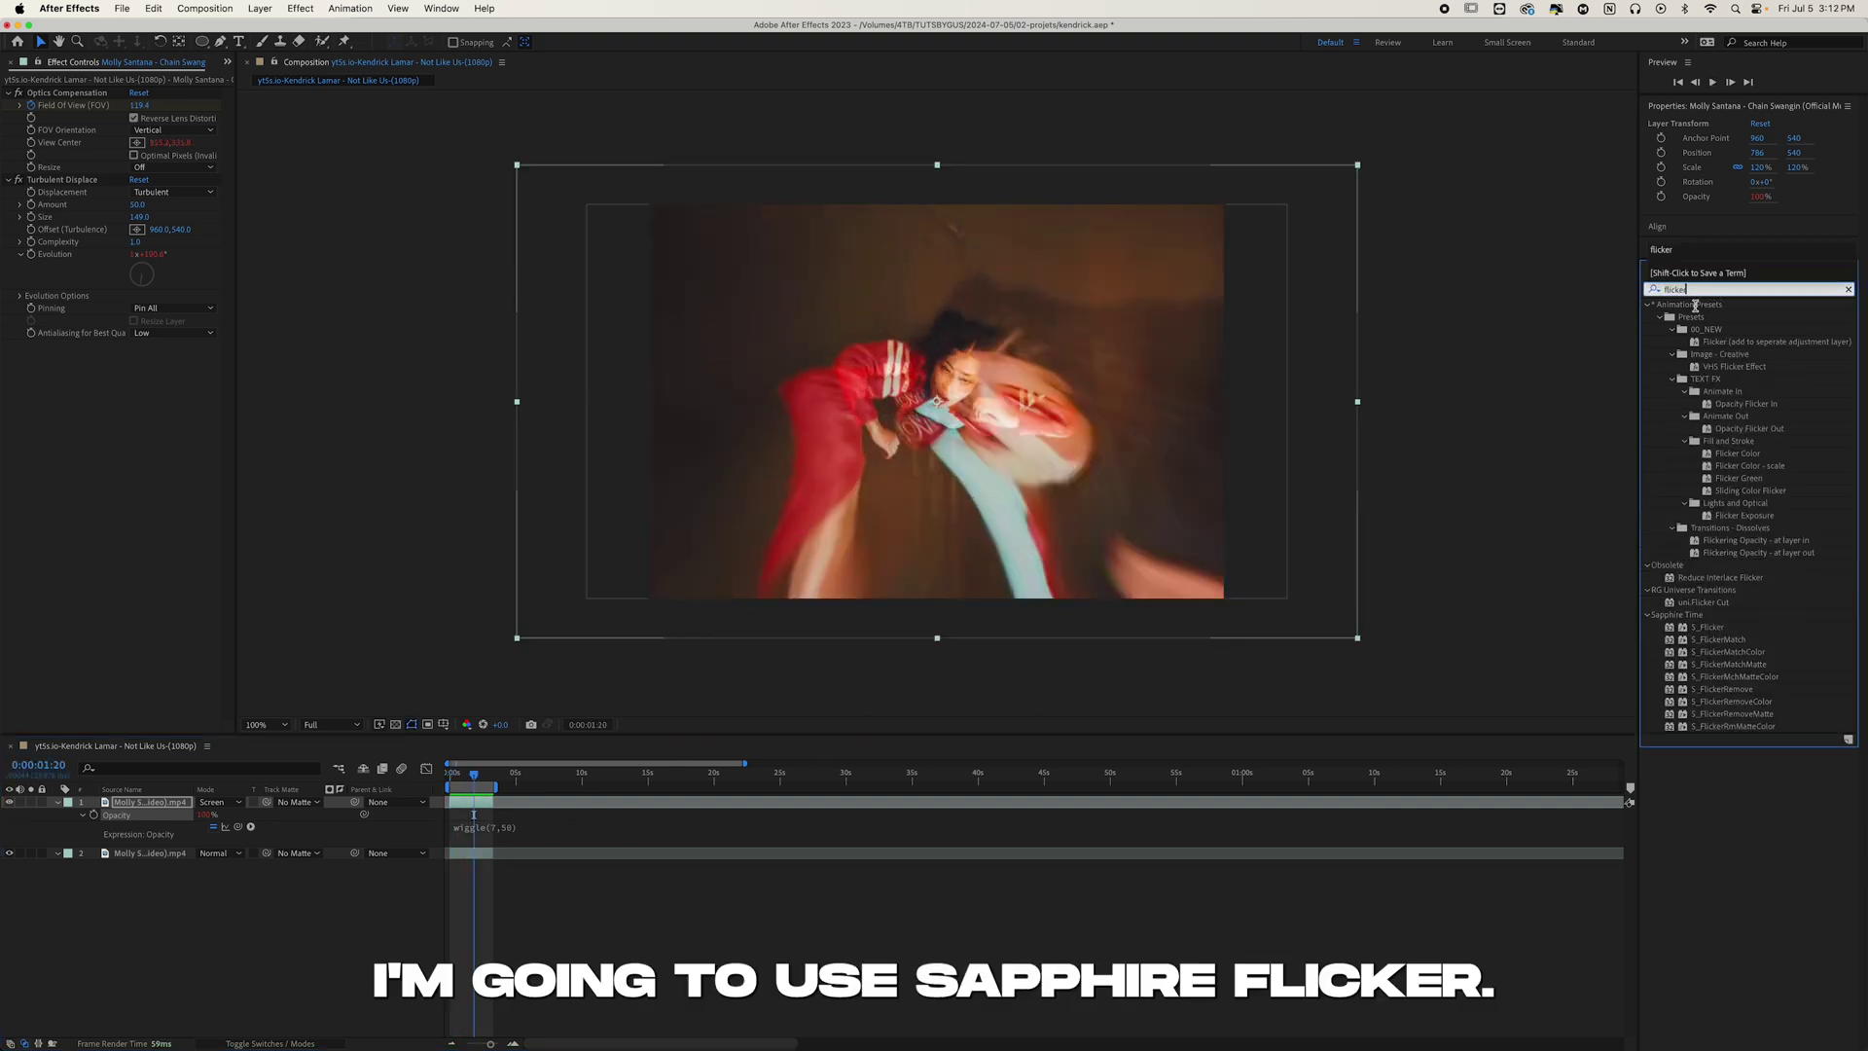
drag(1710, 626, 490, 814)
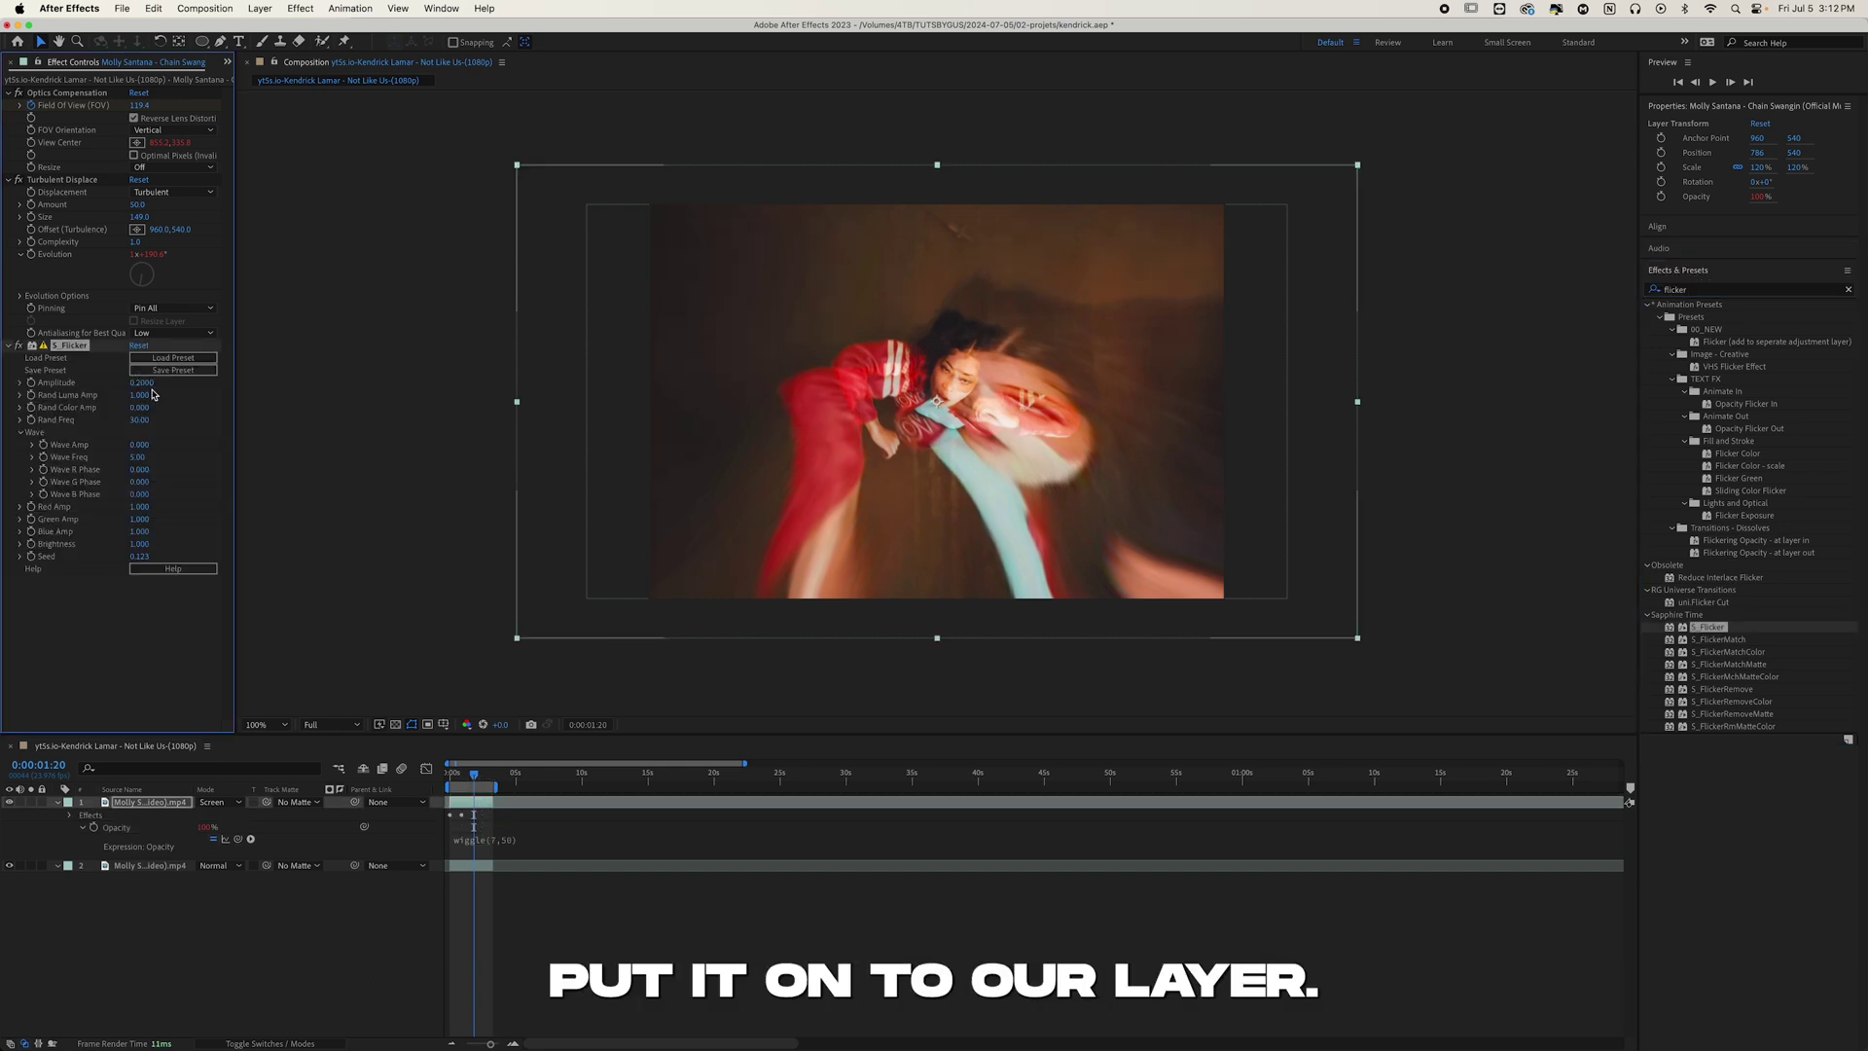
drag(142, 382, 179, 387)
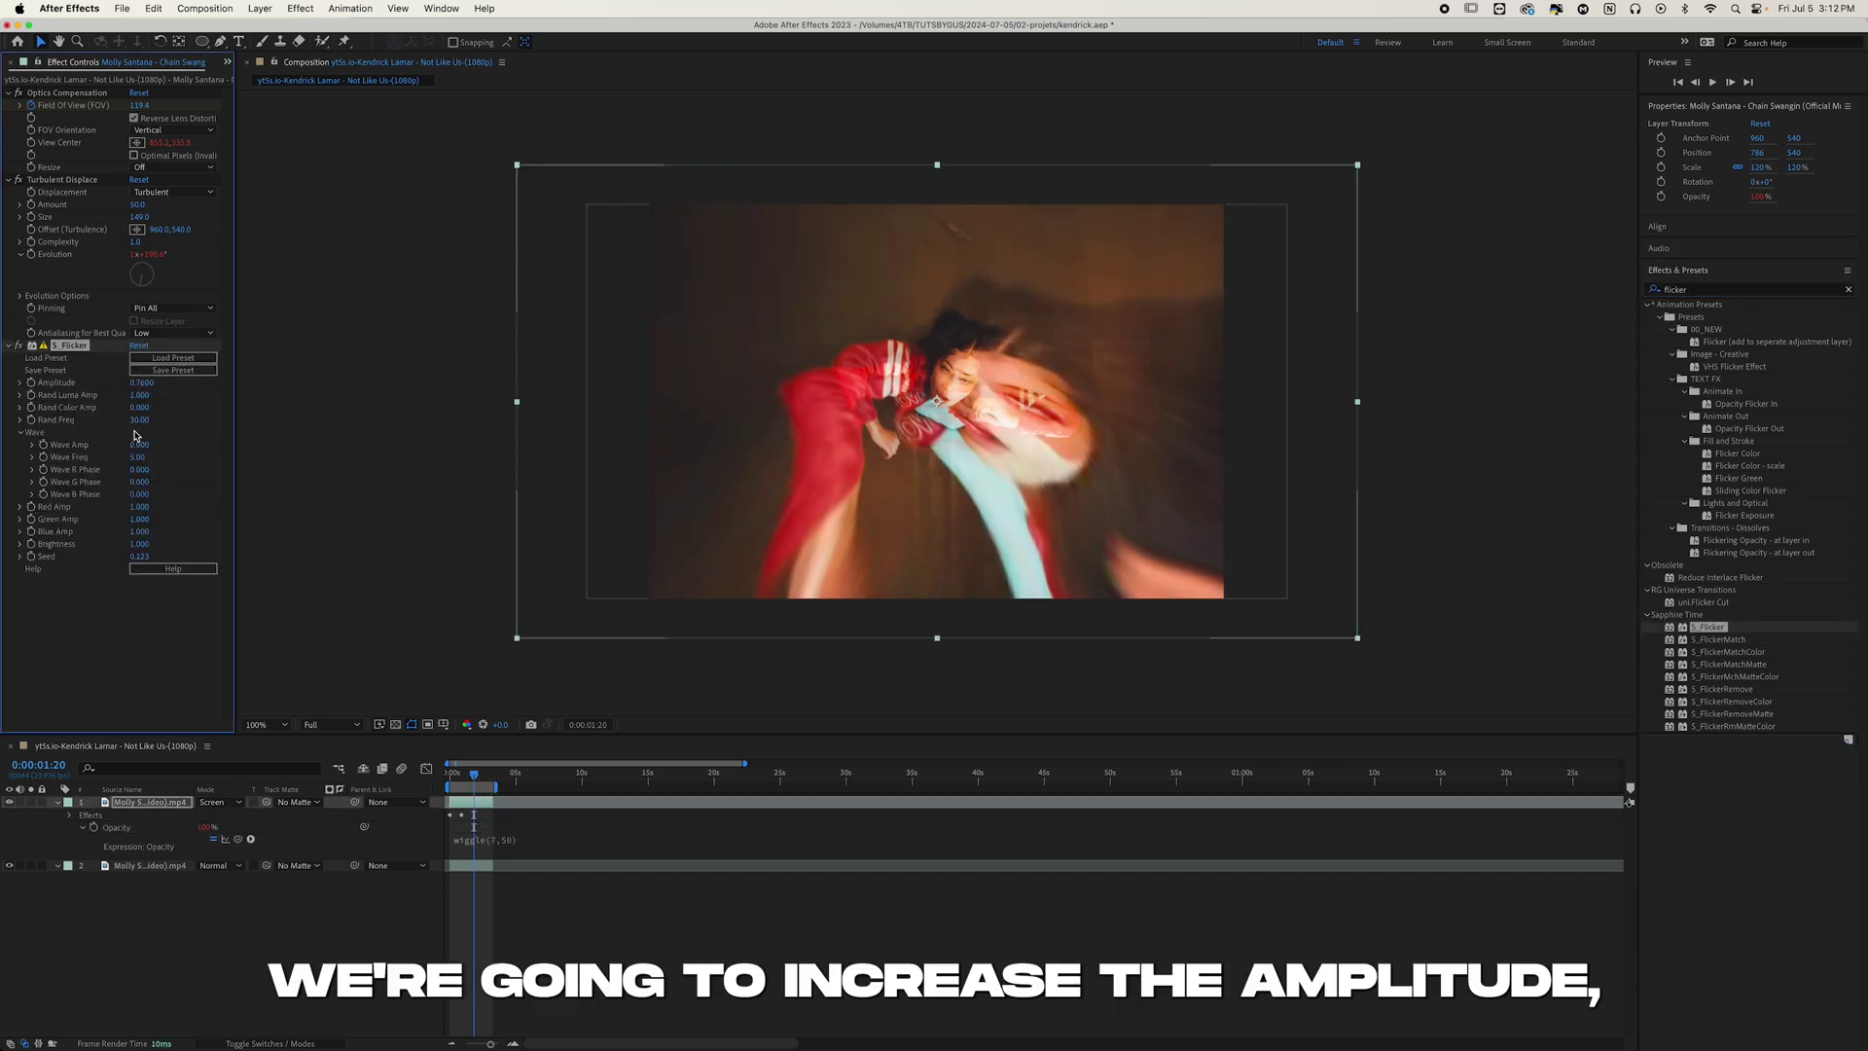
drag(137, 457, 170, 419)
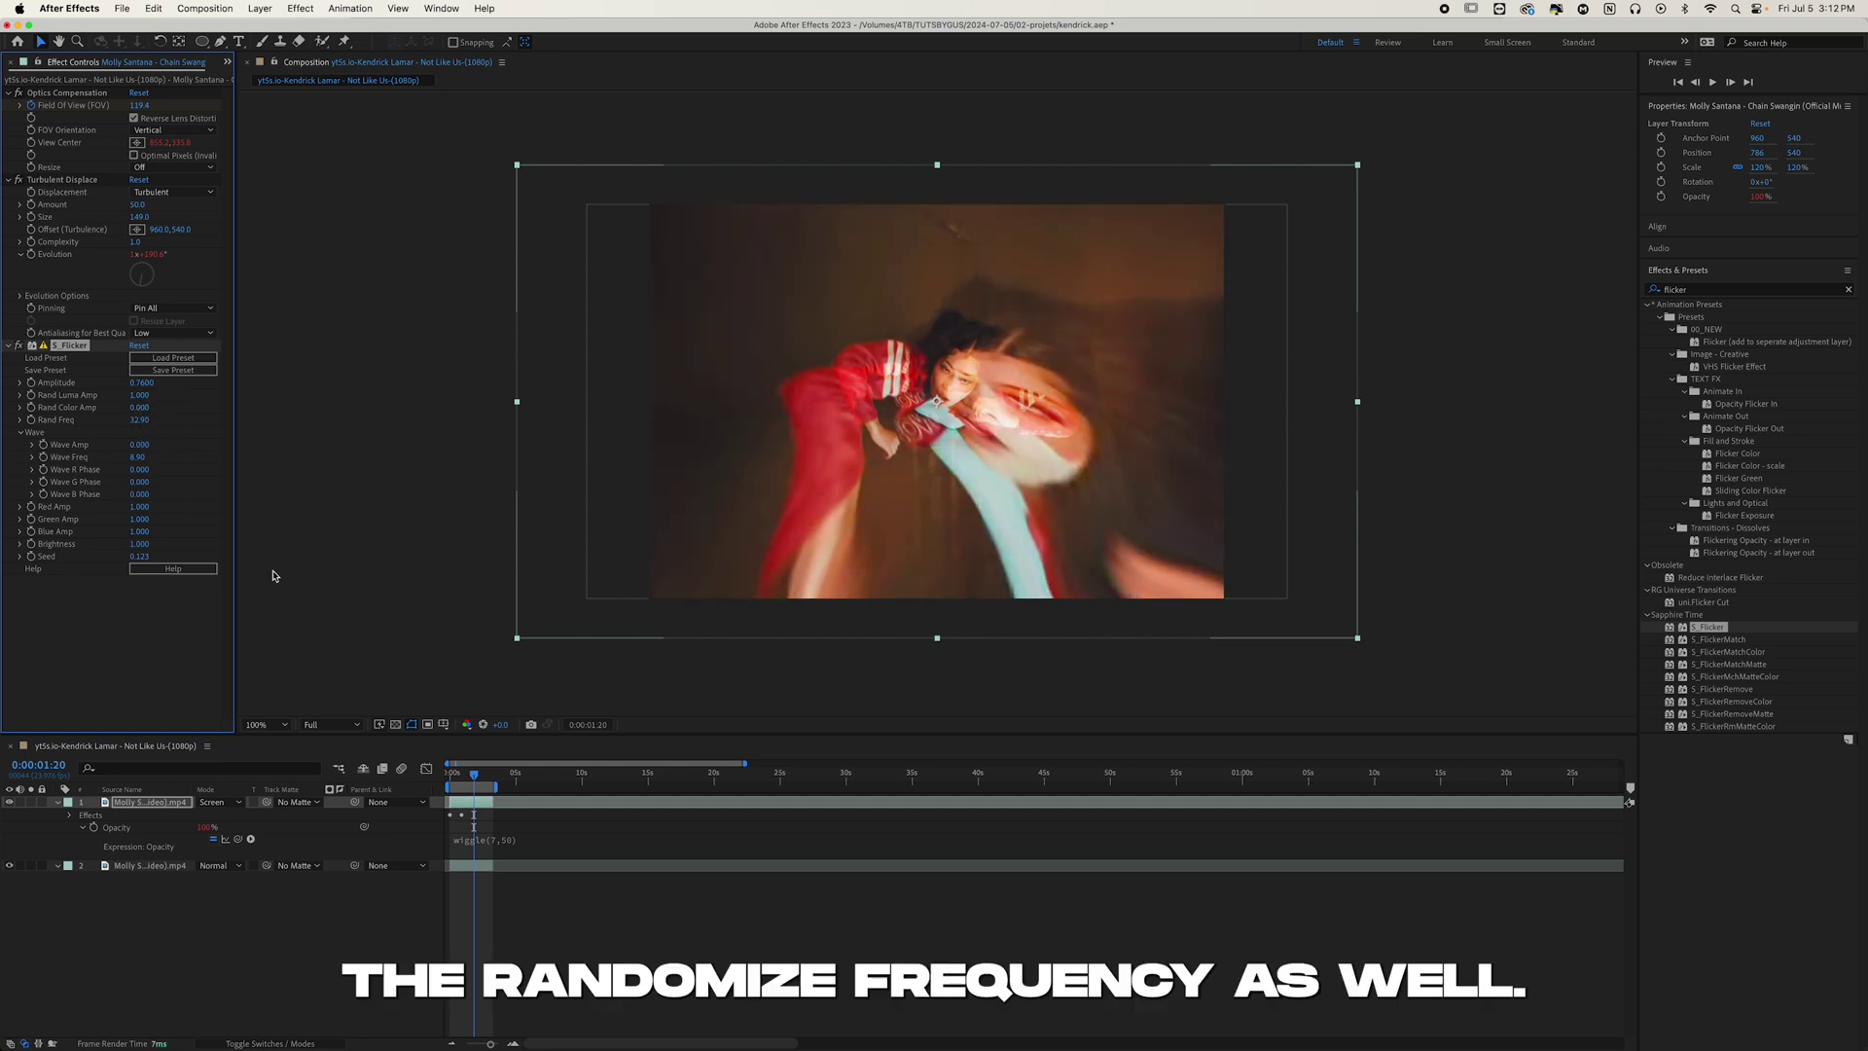
- Preview the flicker, then raise Turbulent Displace Amount to 94 and preview again
key(space)
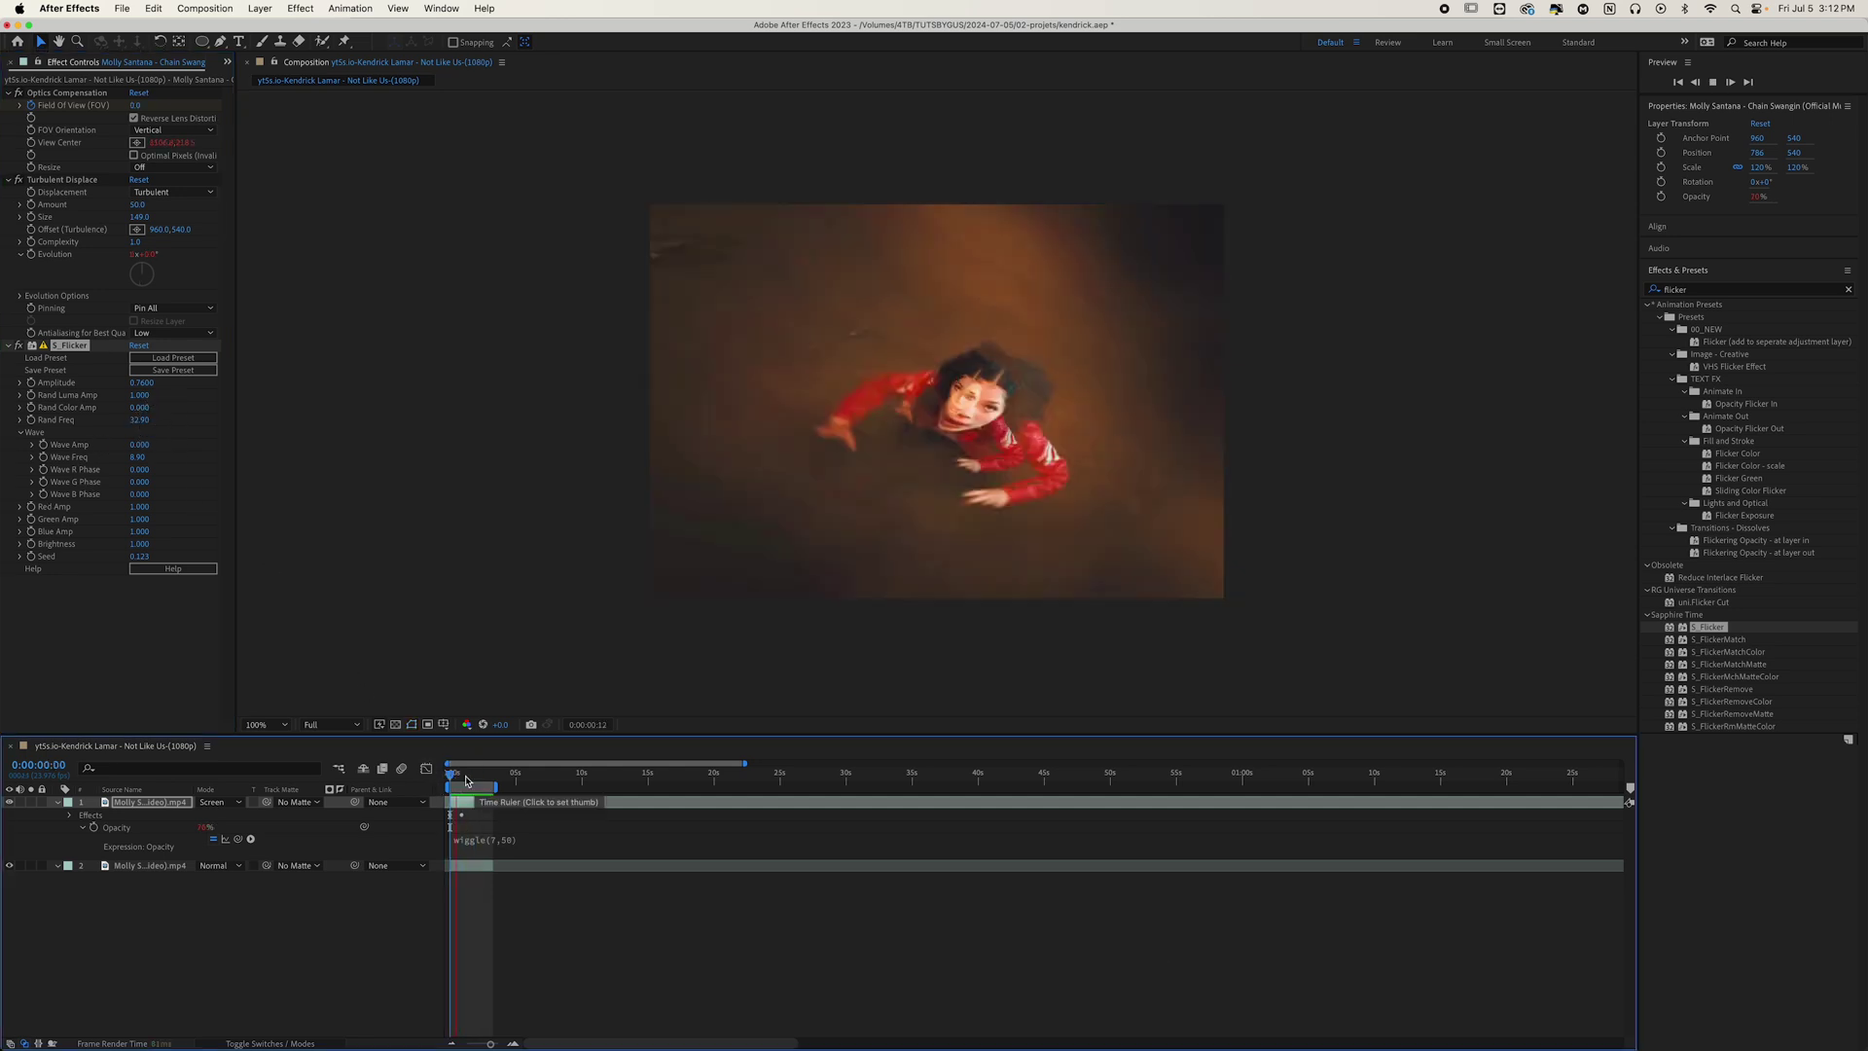
key(space)
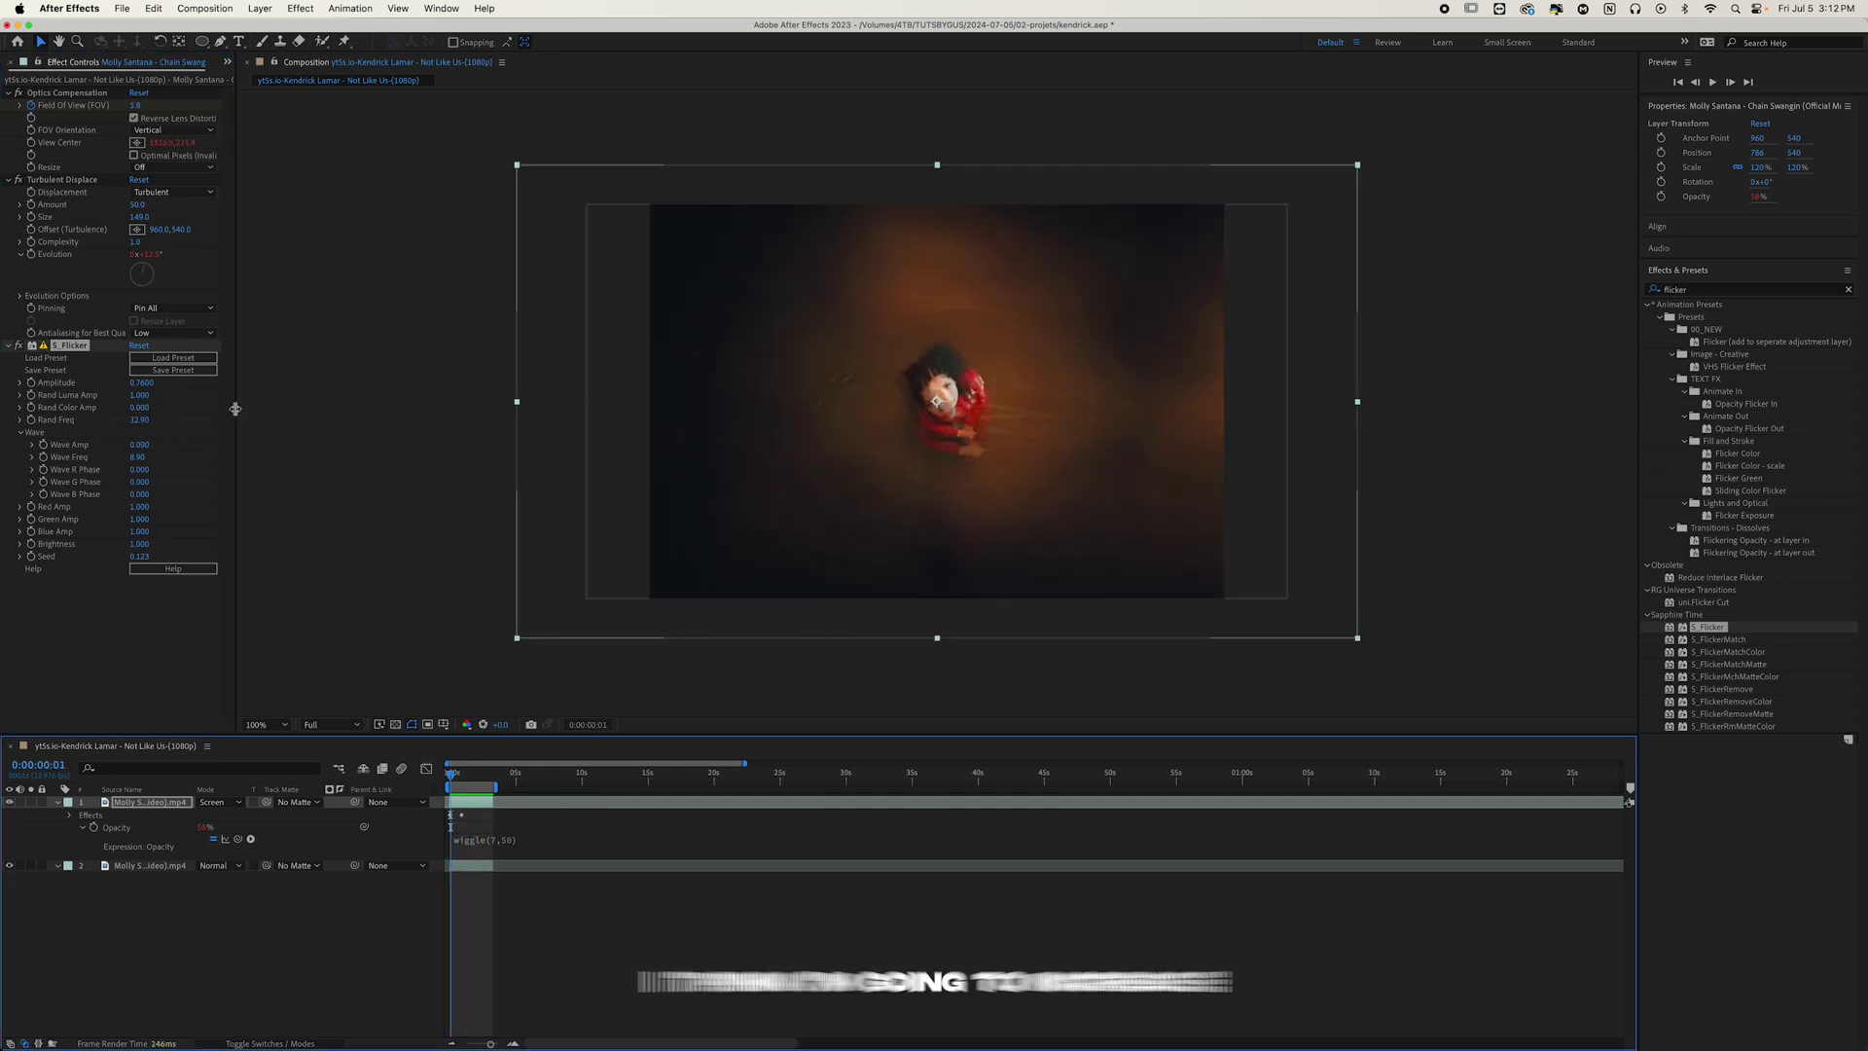
drag(141, 207, 153, 206)
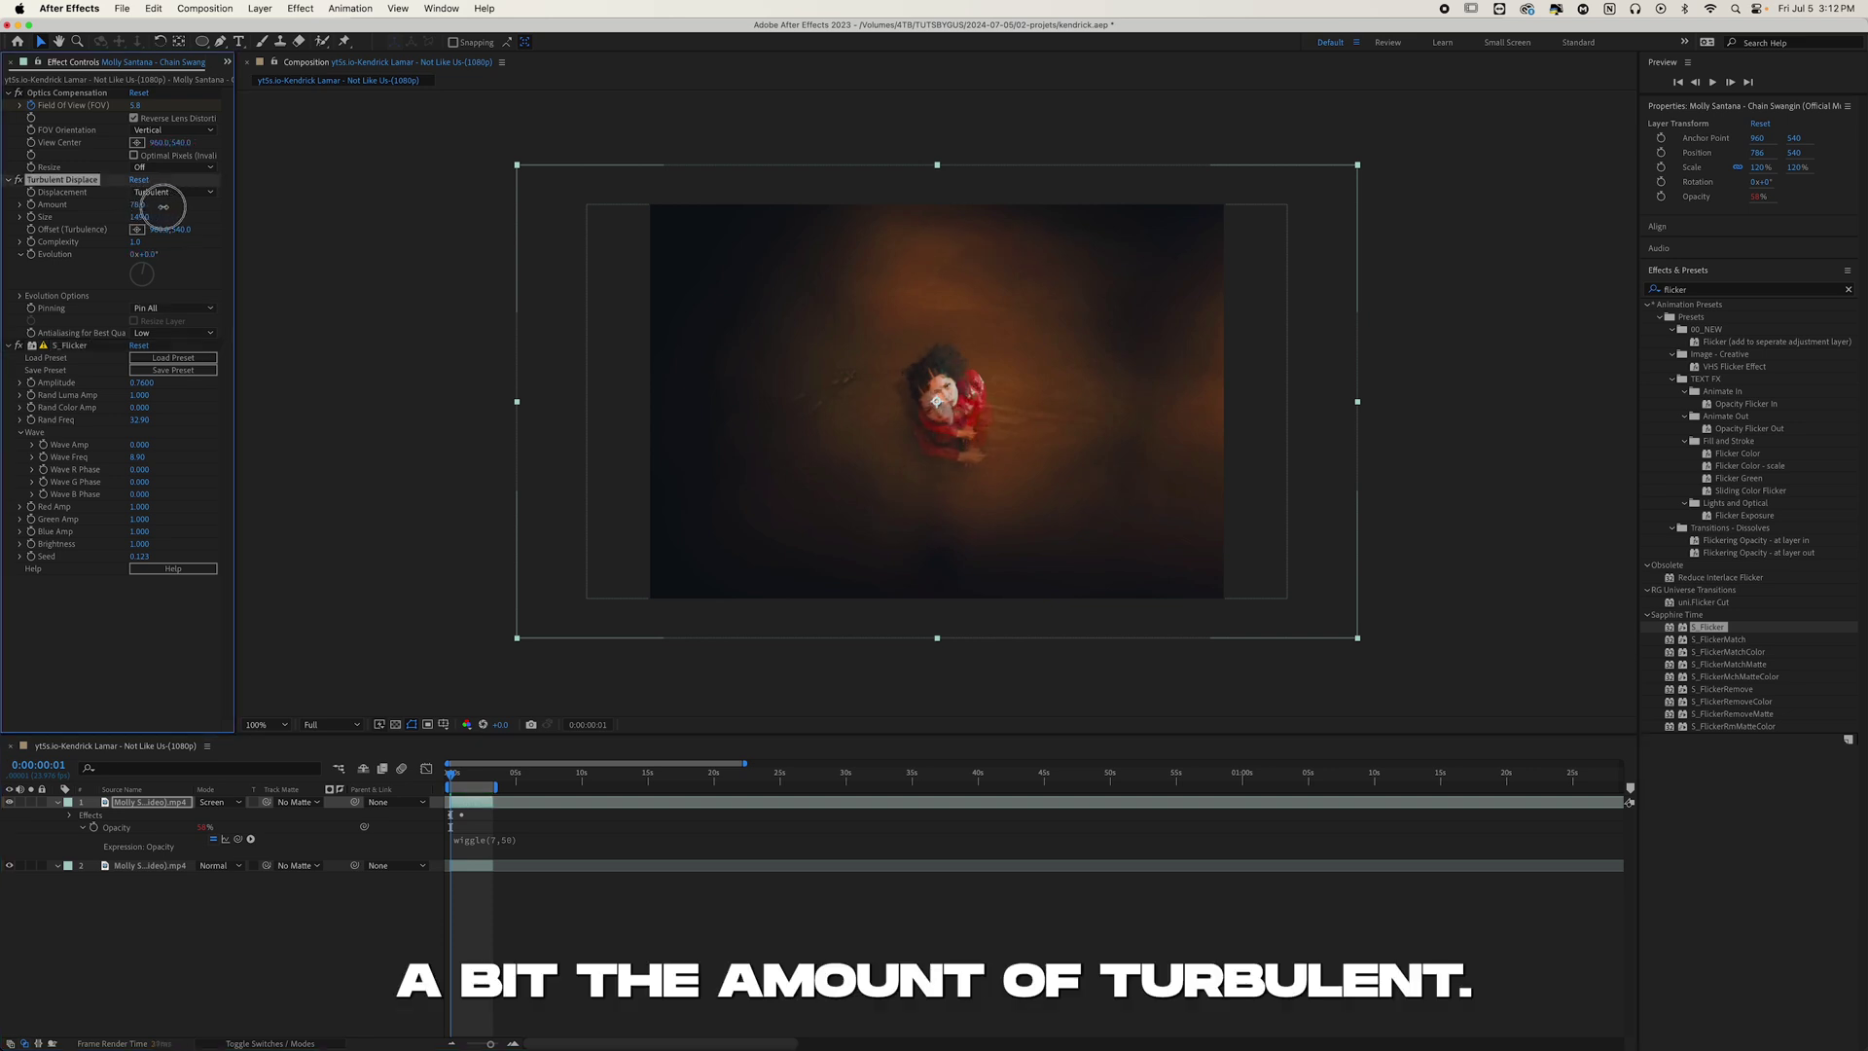
key(space)
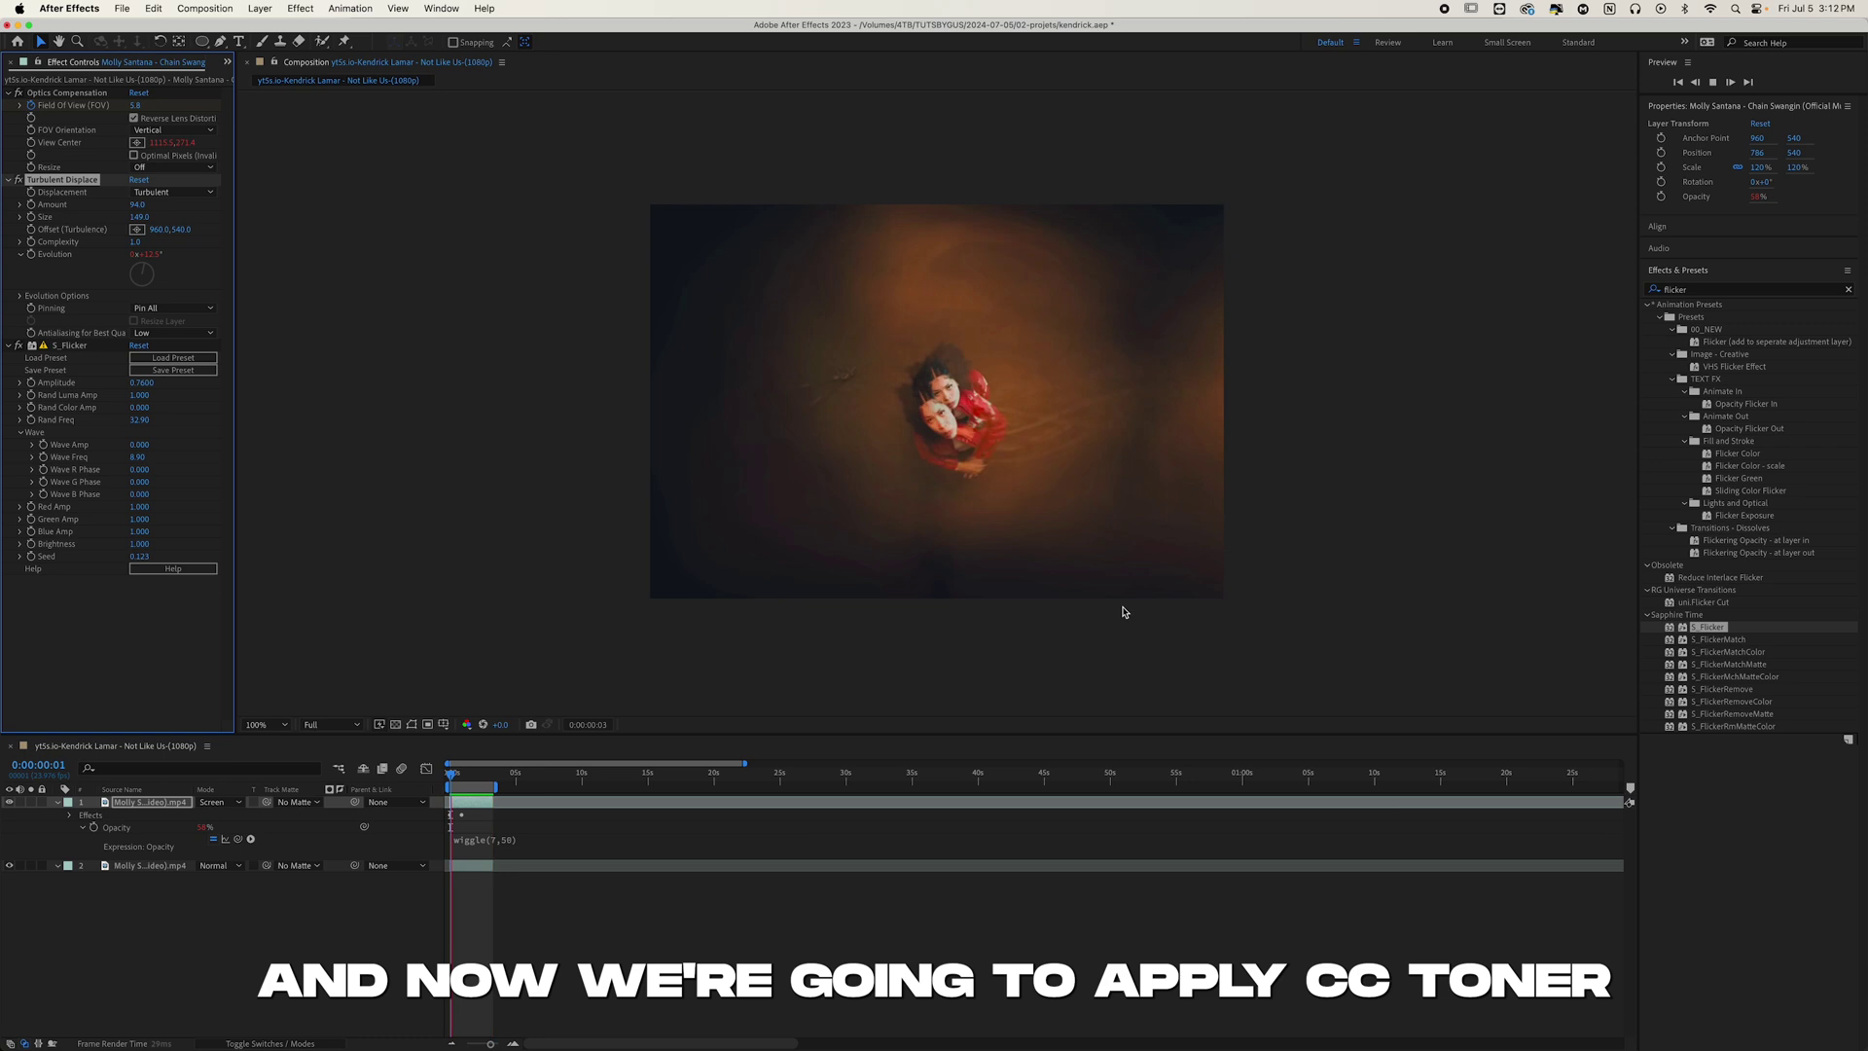
- Apply CC Toner and set its Midtones colour from FF0000 to a lighter red, F43E3E
text(cc)
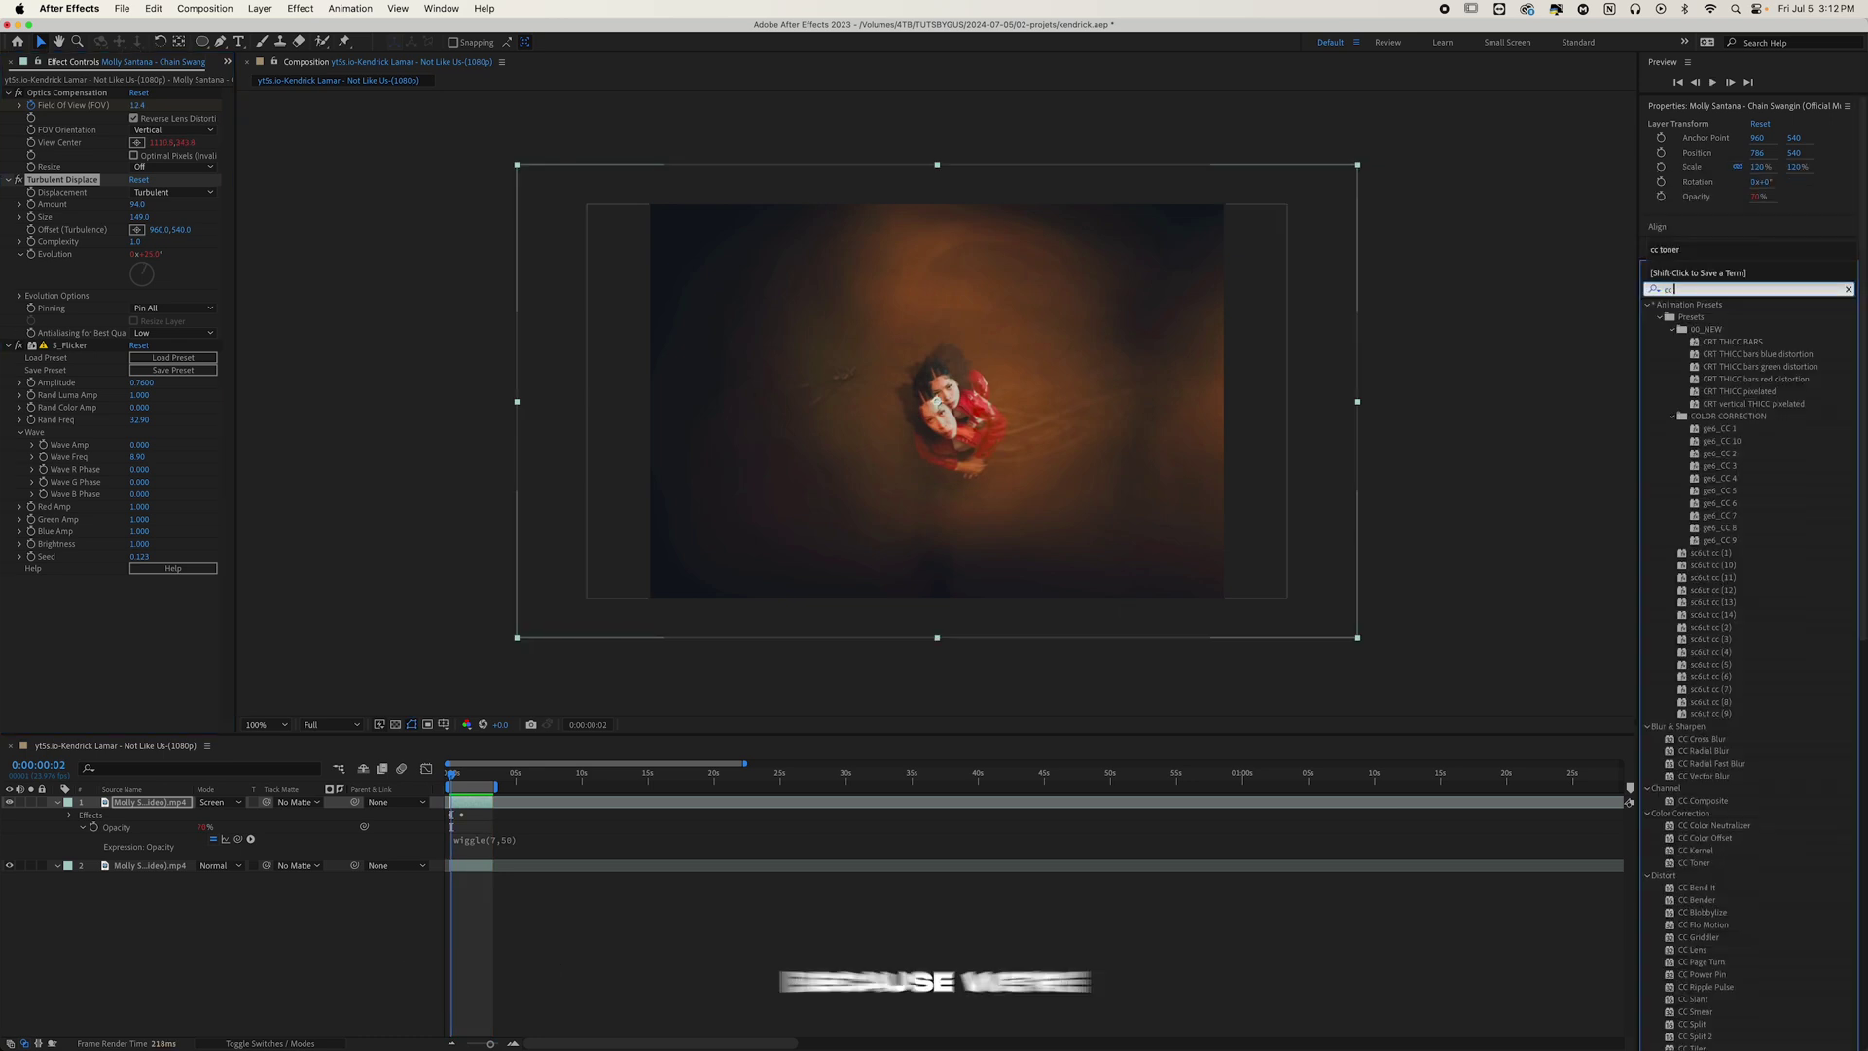
text( toner)
double_click(1691, 313)
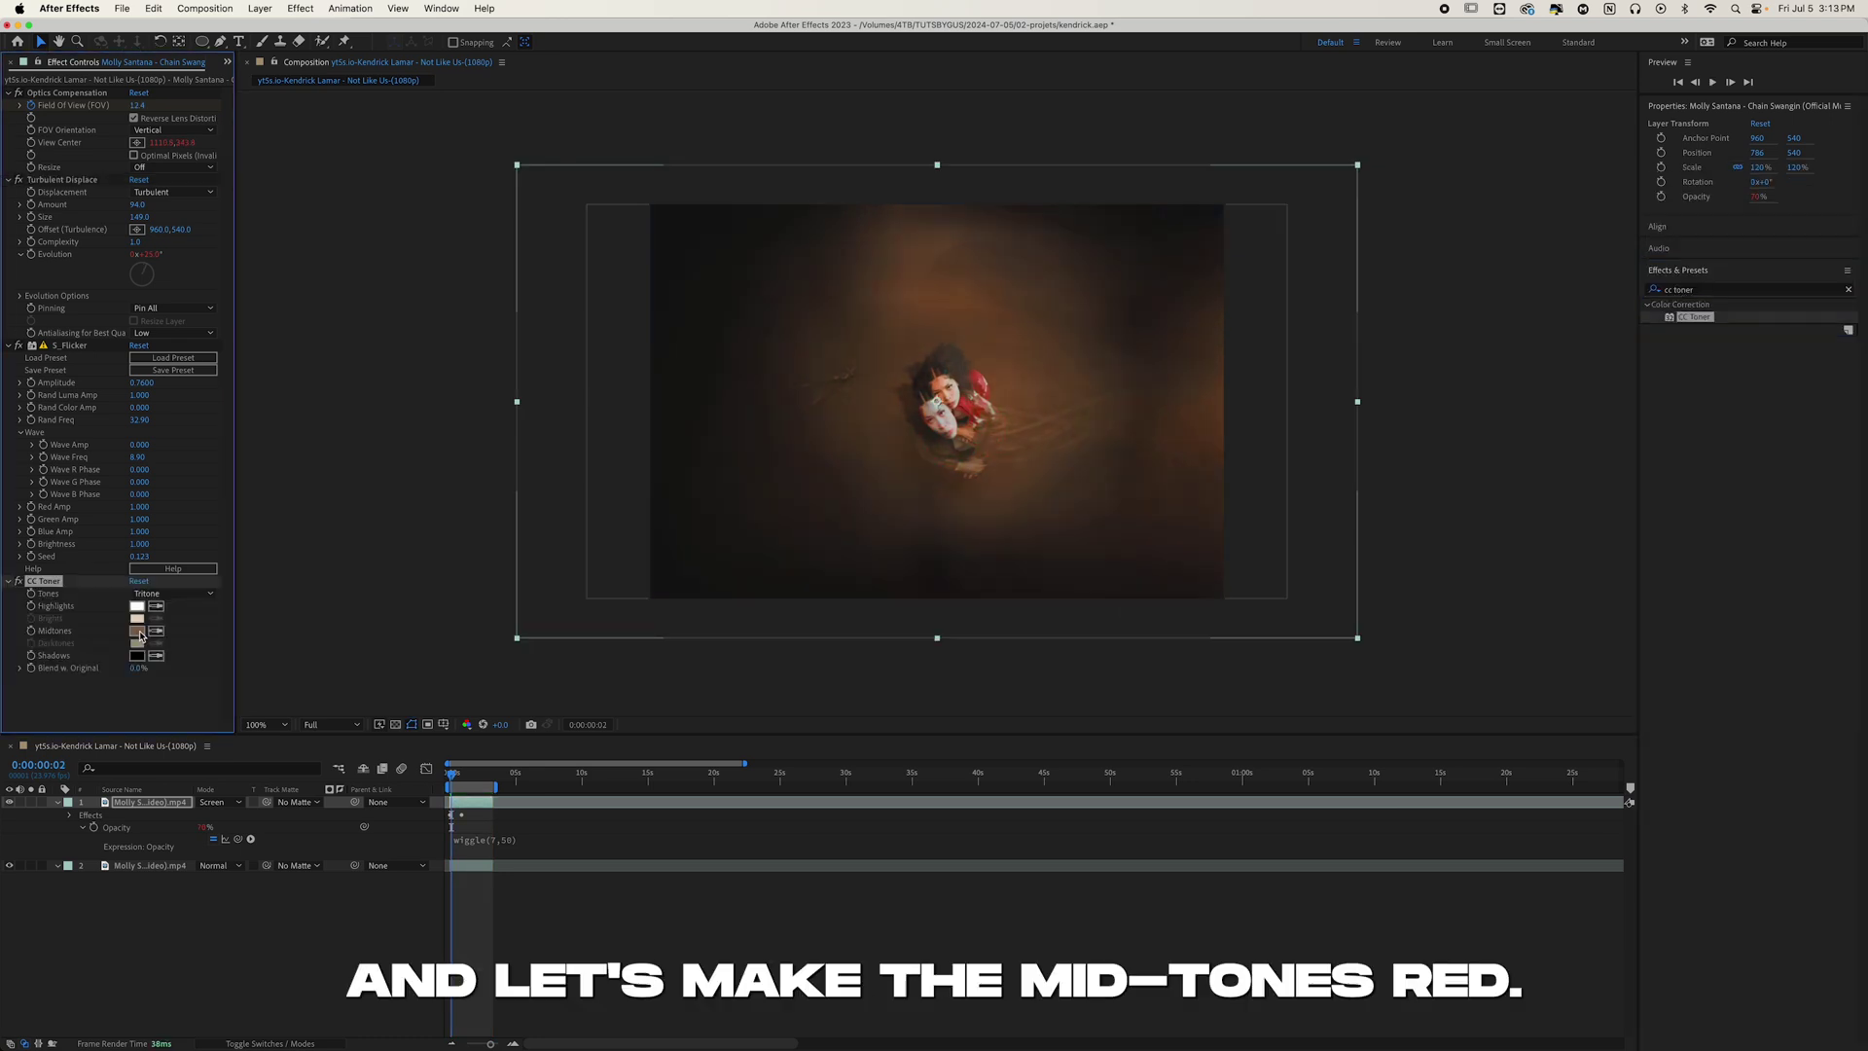
click(137, 631)
text(FF0000)
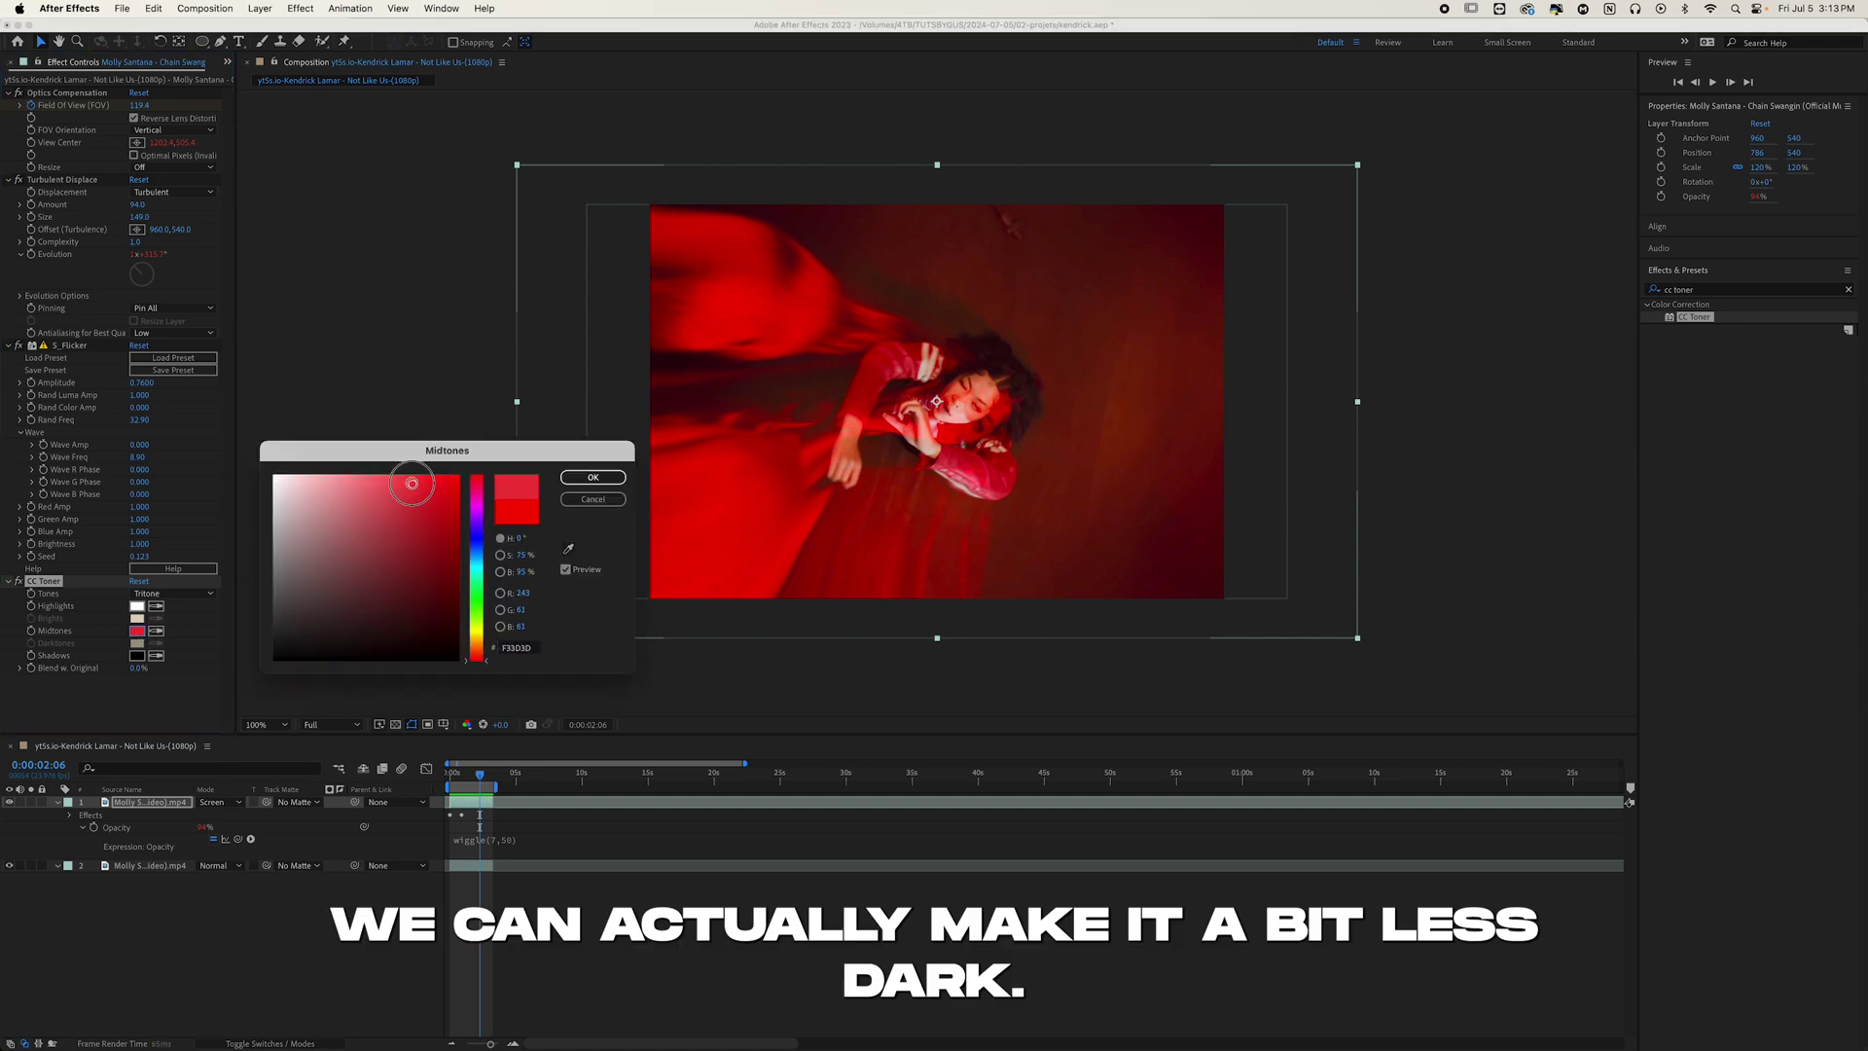
drag(412, 484, 411, 483)
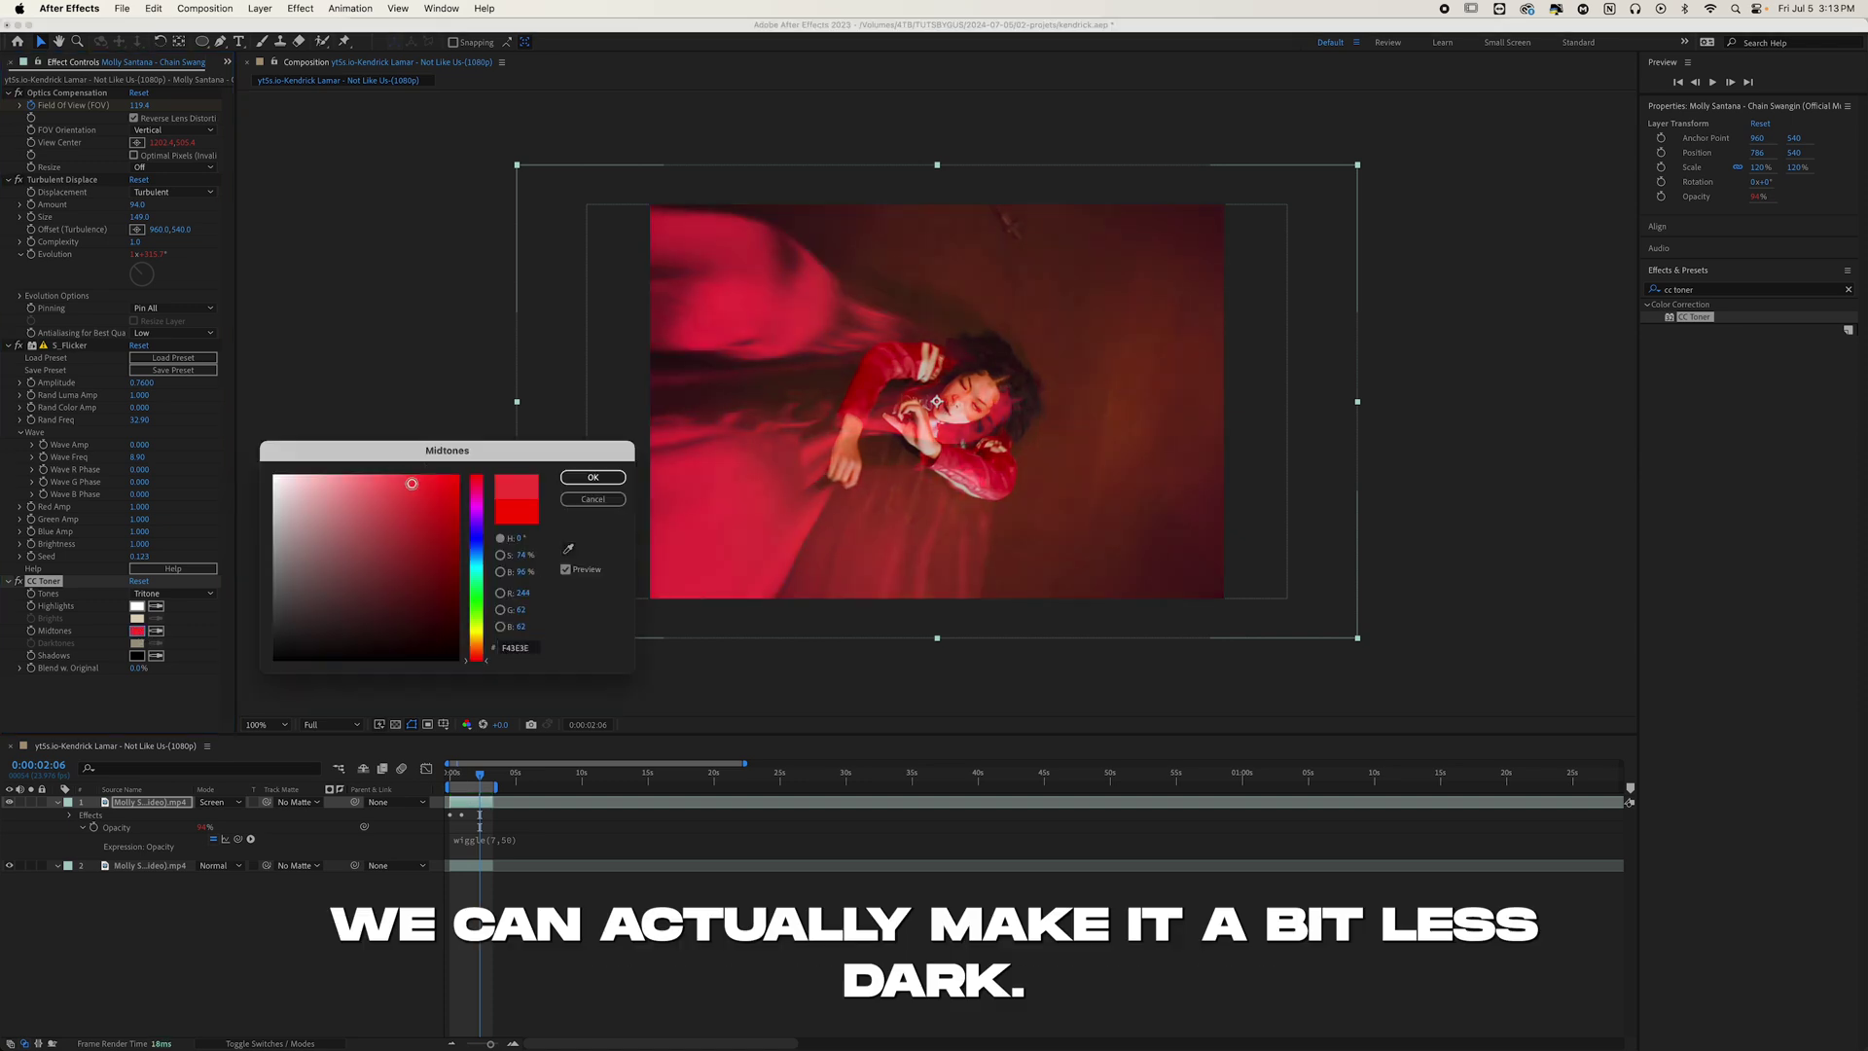
key(Return)
click(1741, 290)
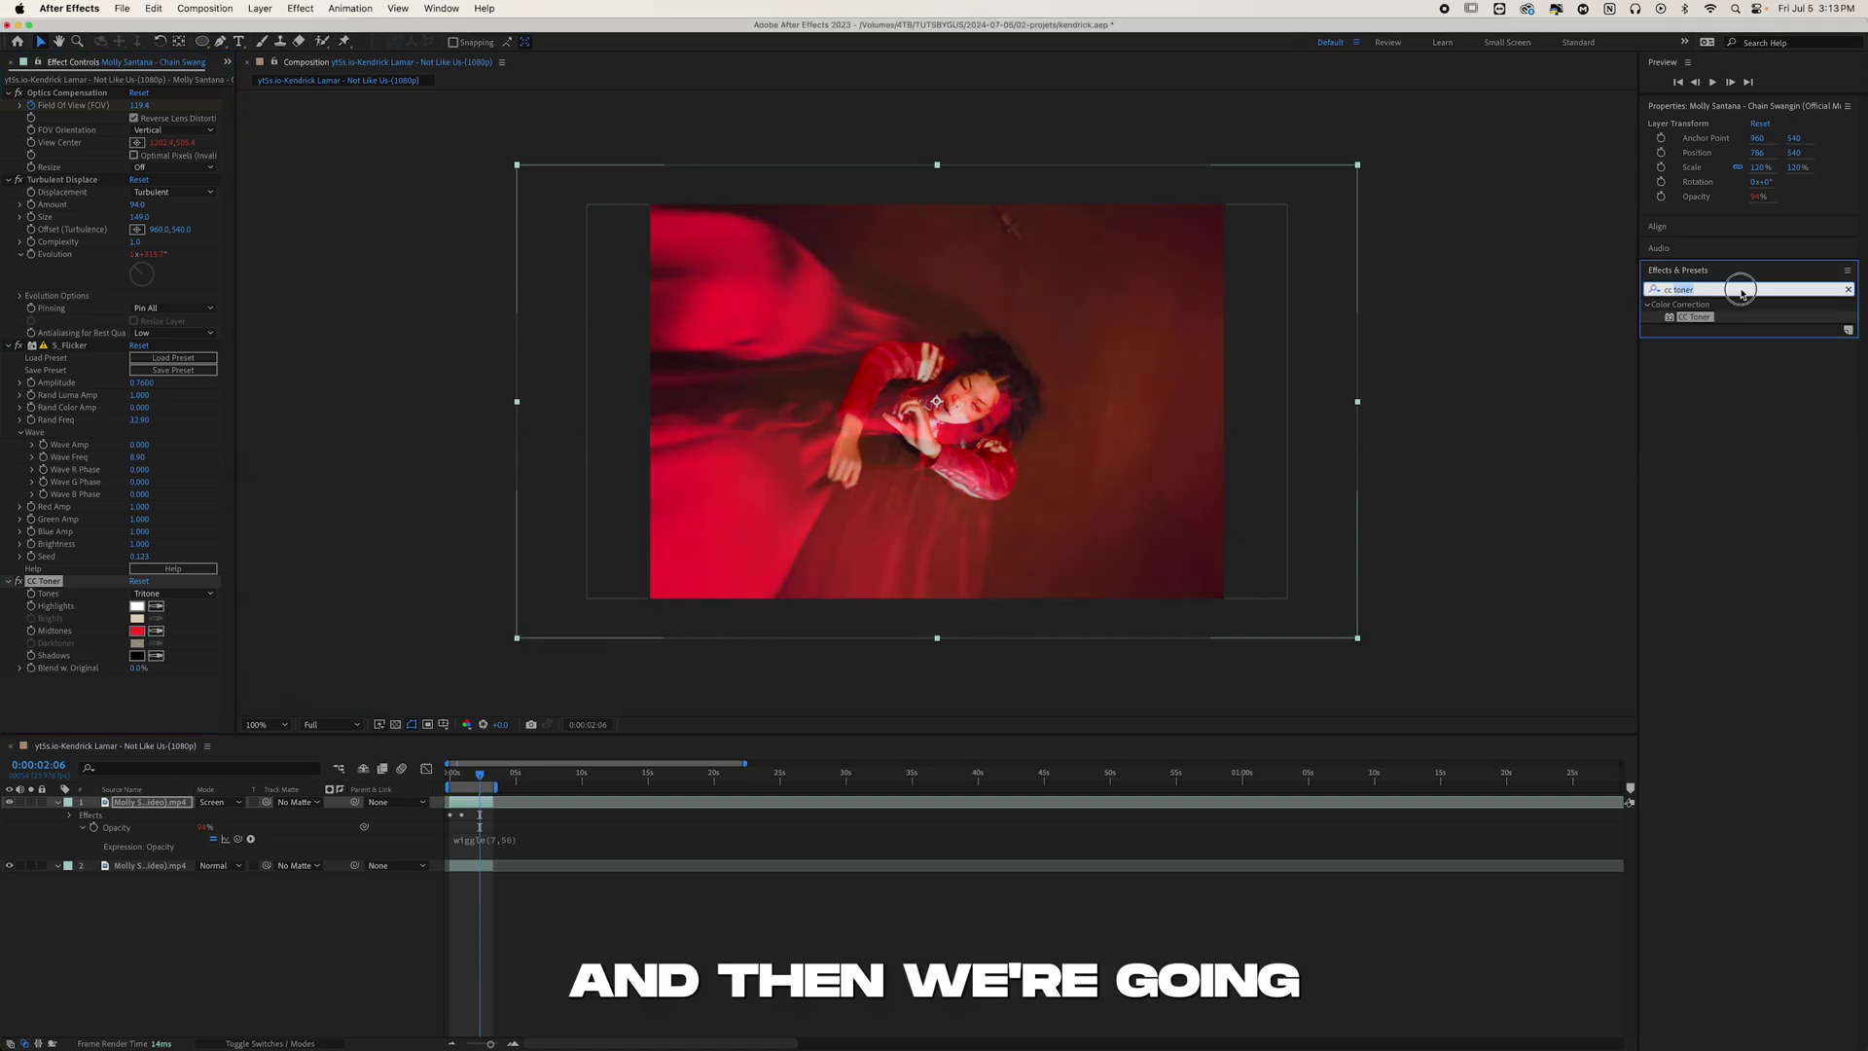
- Add uni.Glow to the top dancer layer and preview the glowing red result
text(glow)
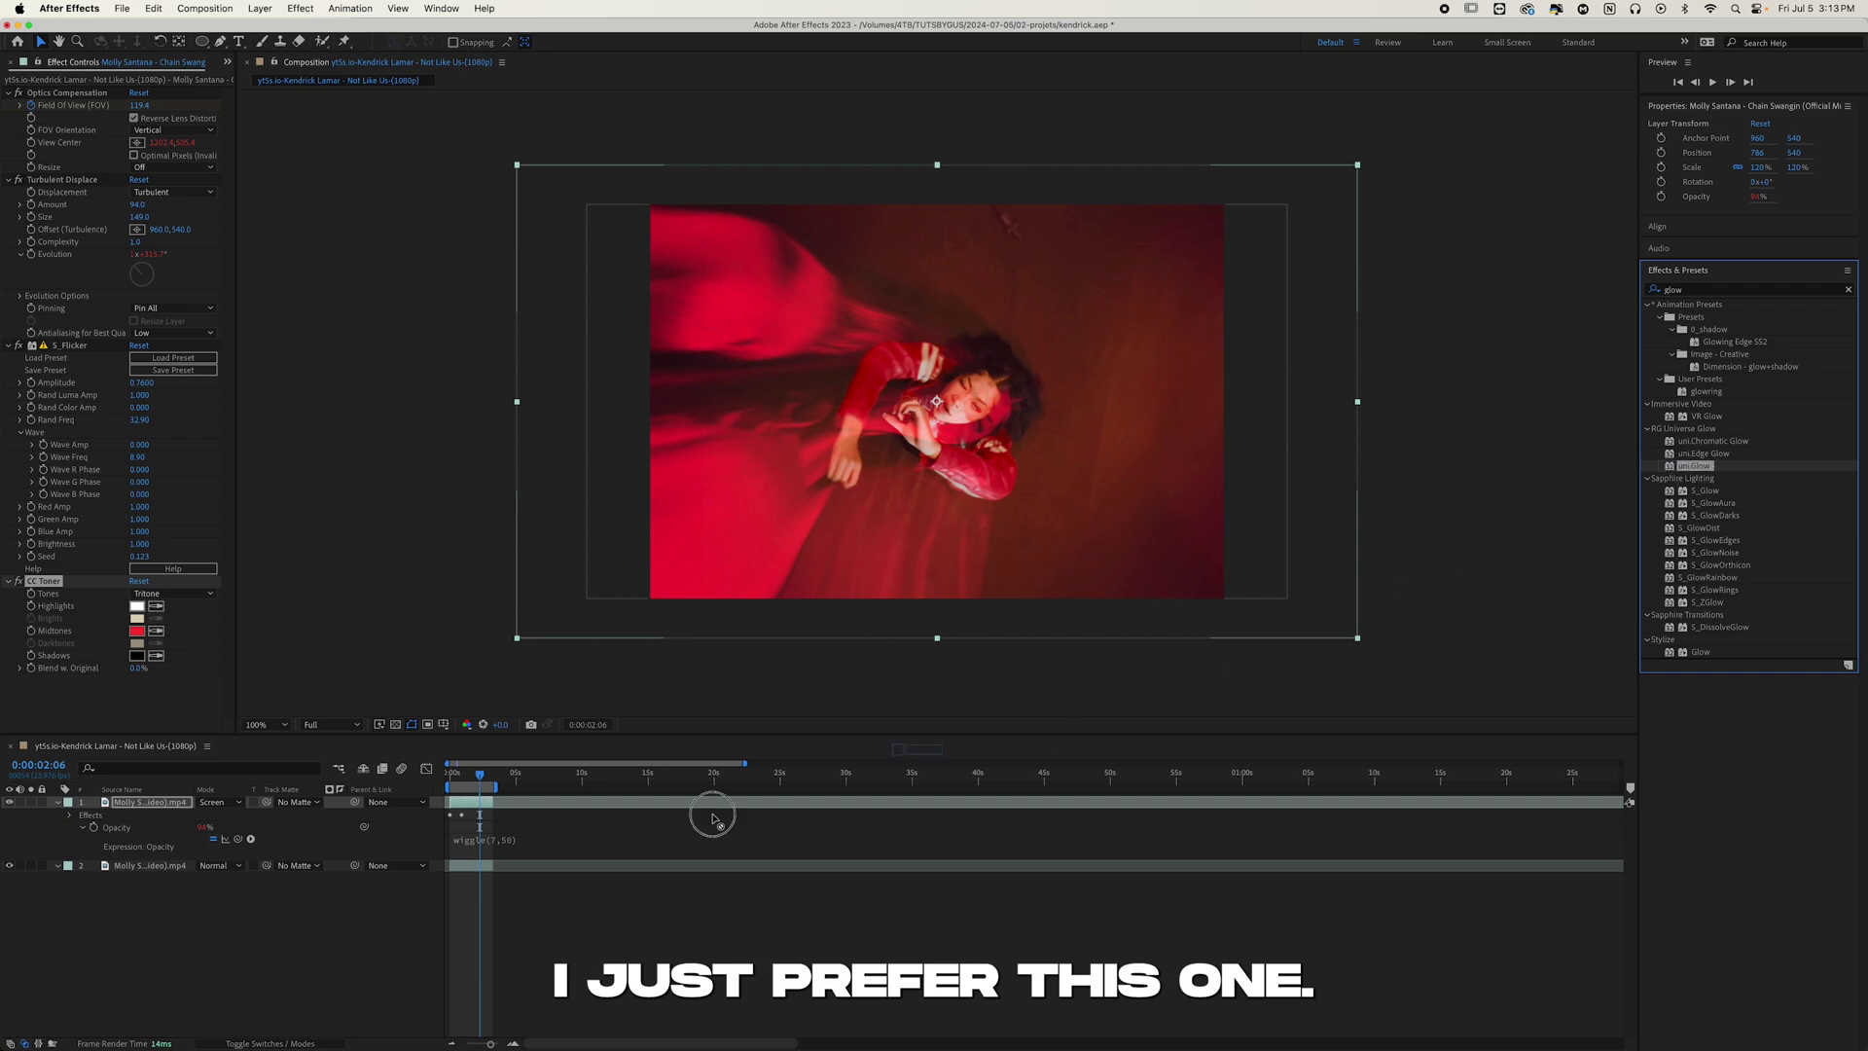
drag(712, 818, 713, 815)
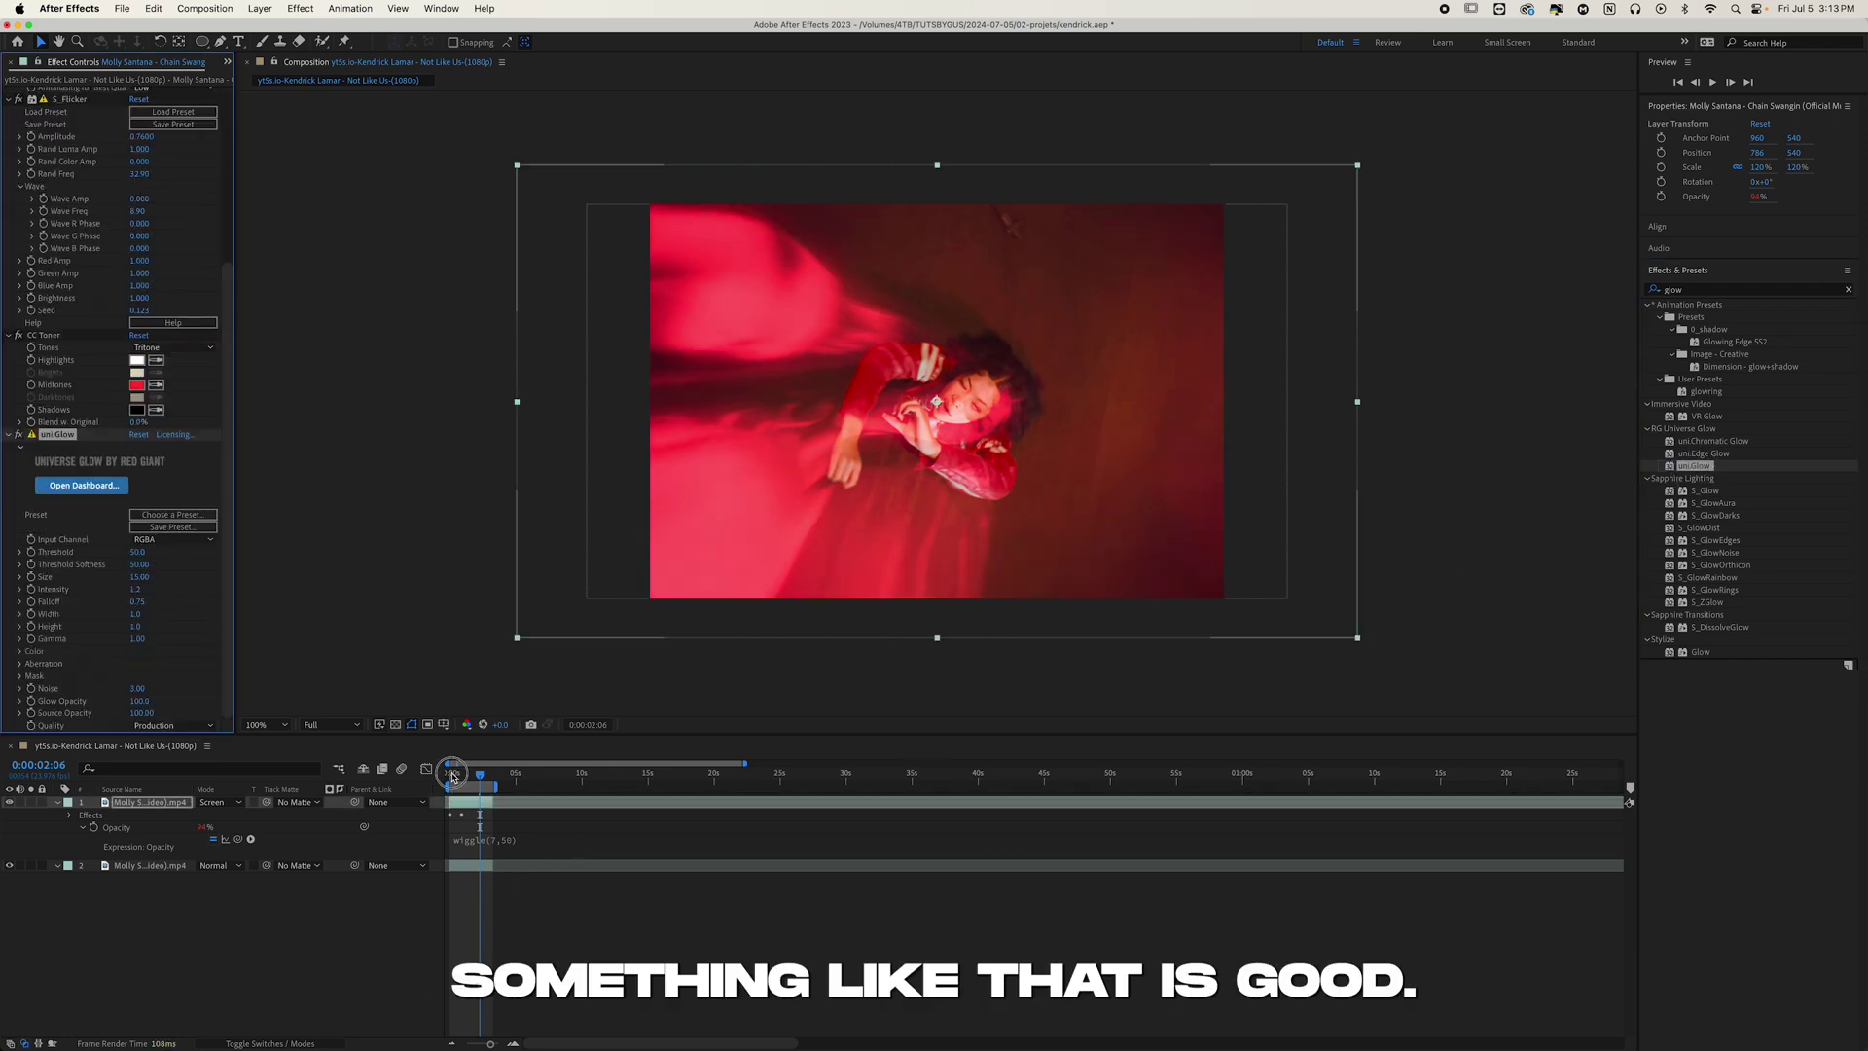
key(space)
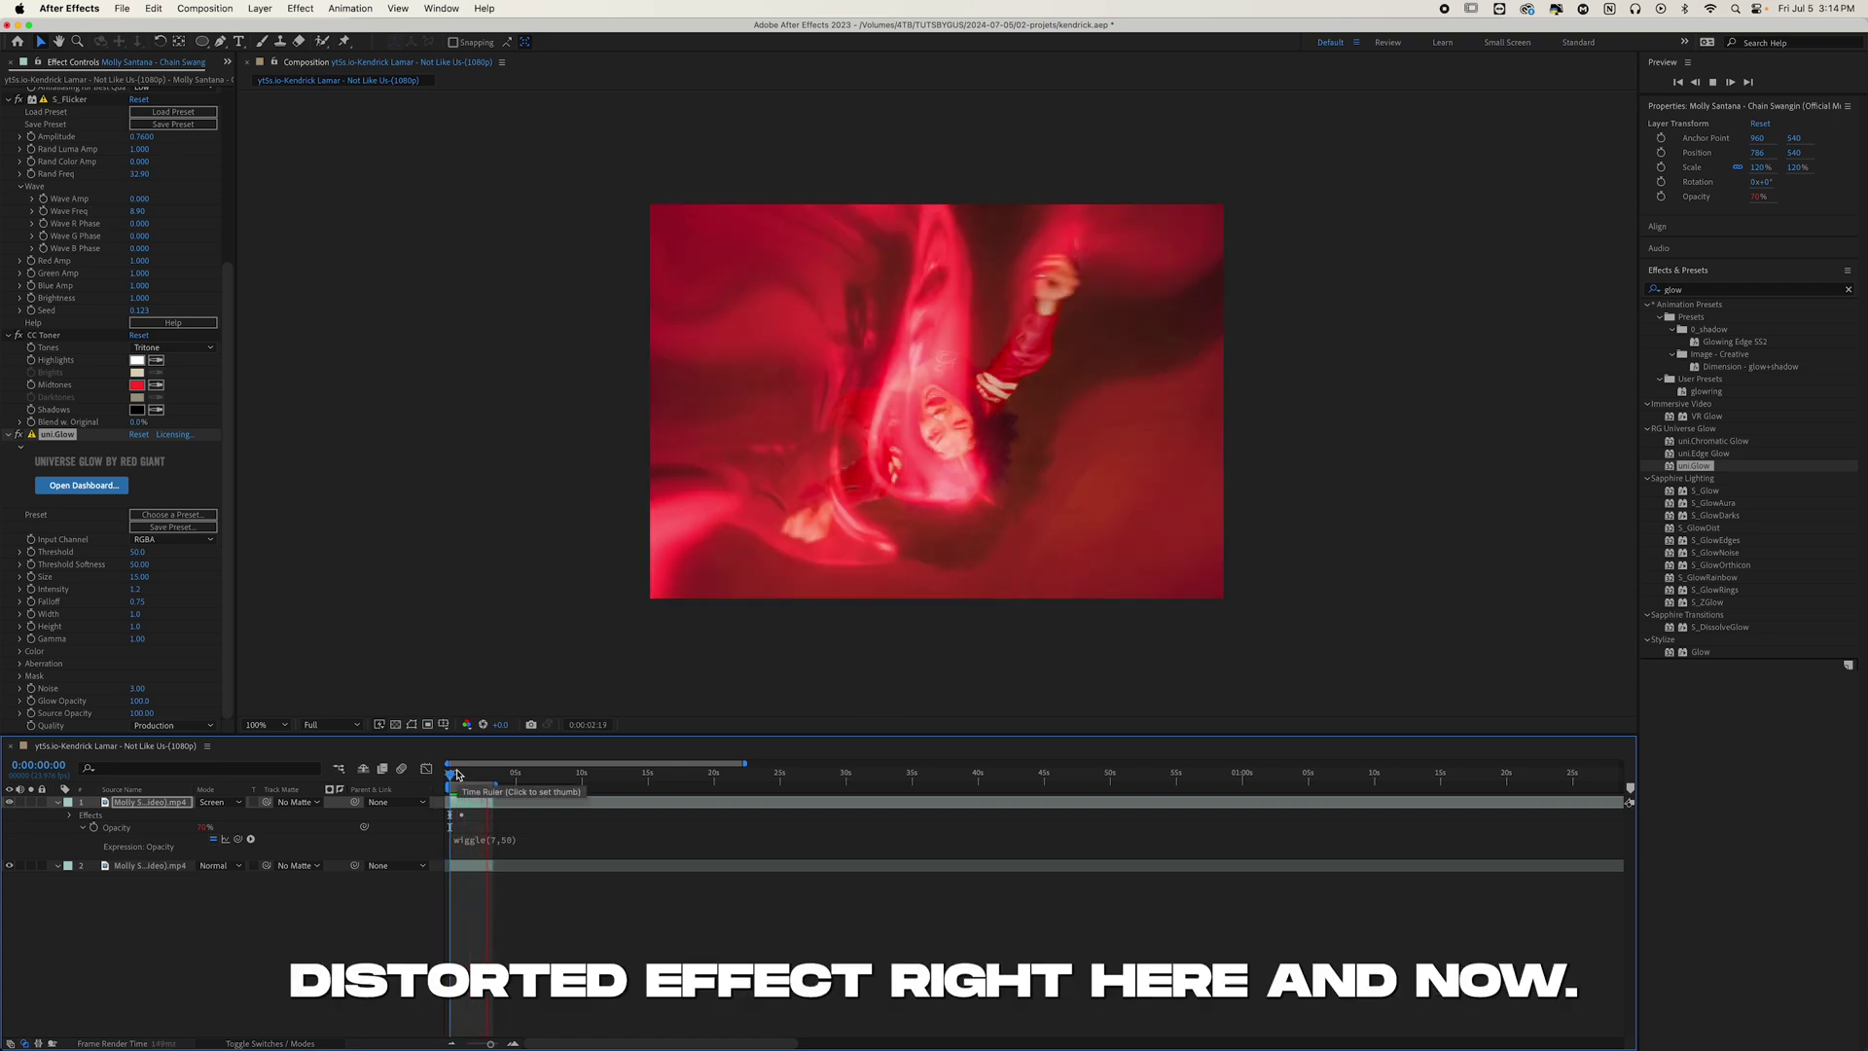
click(460, 776)
- Select the lower dancer layer, preview, and apply Gaussian Blur to it
drag(461, 775, 450, 775)
key(super+Down)
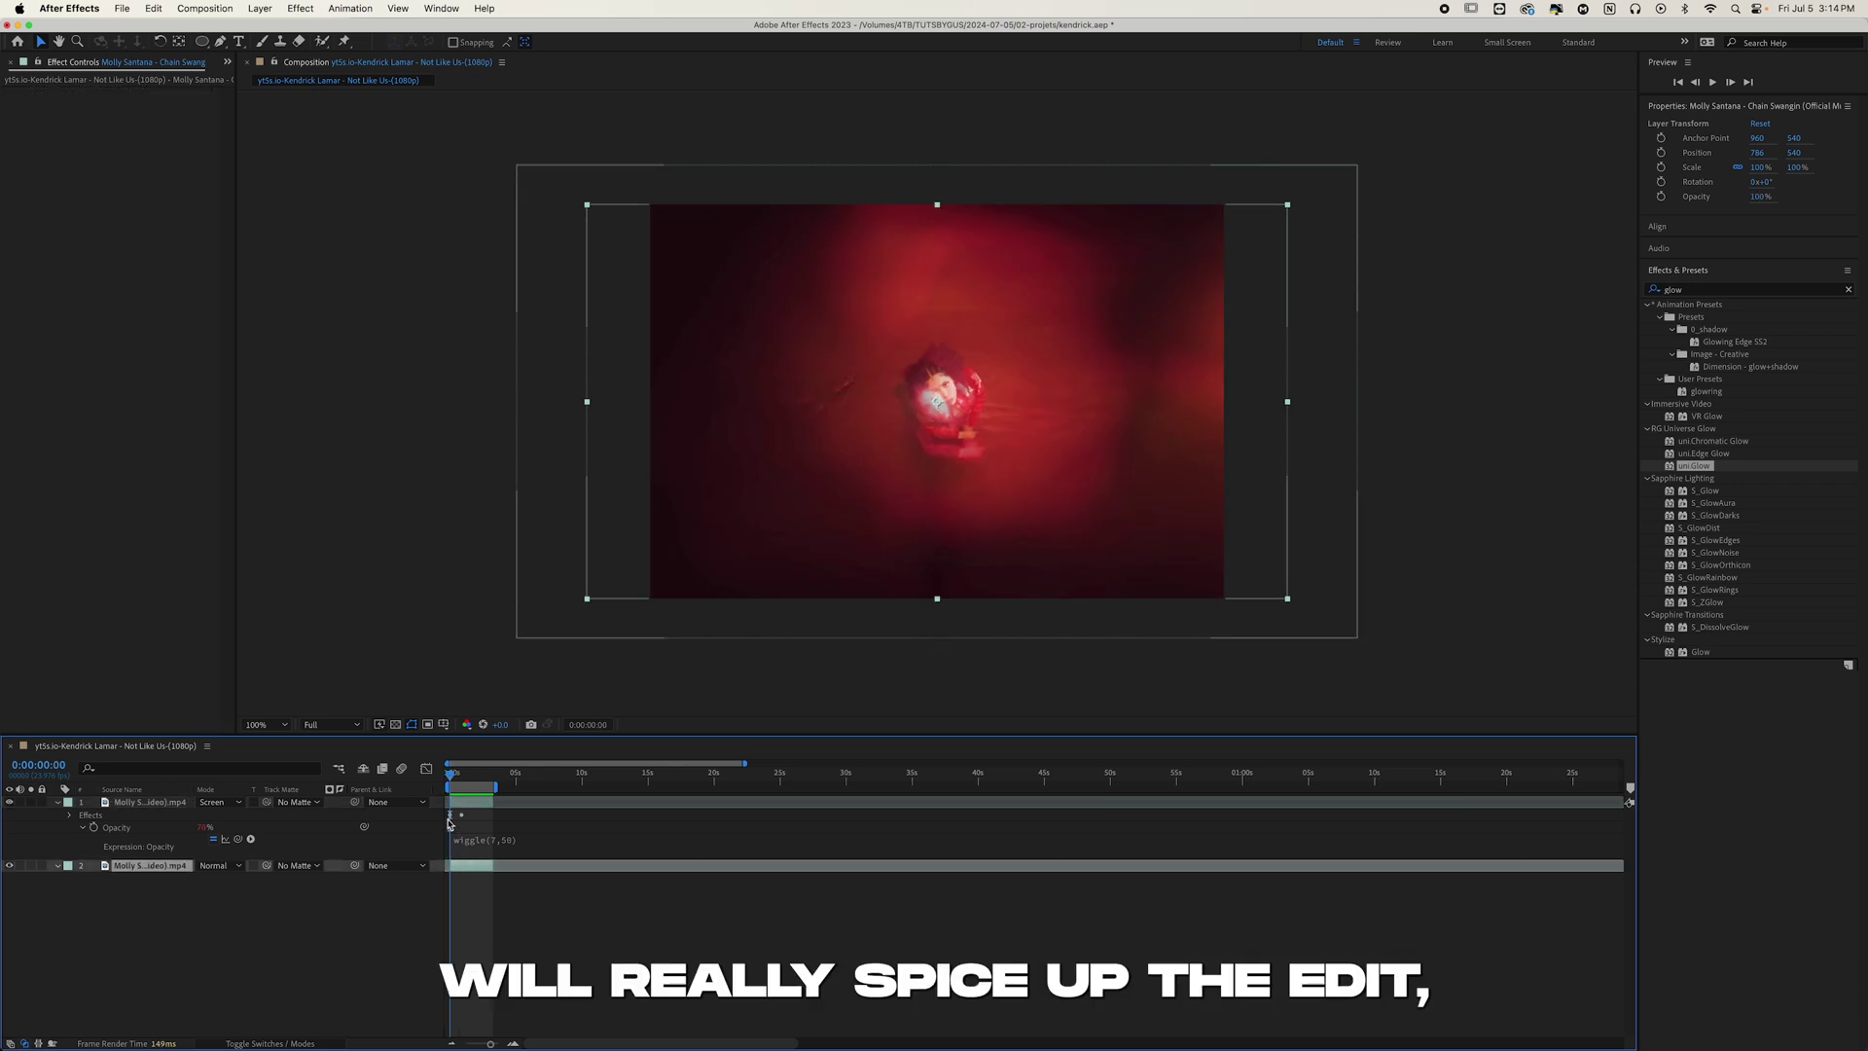
key(space)
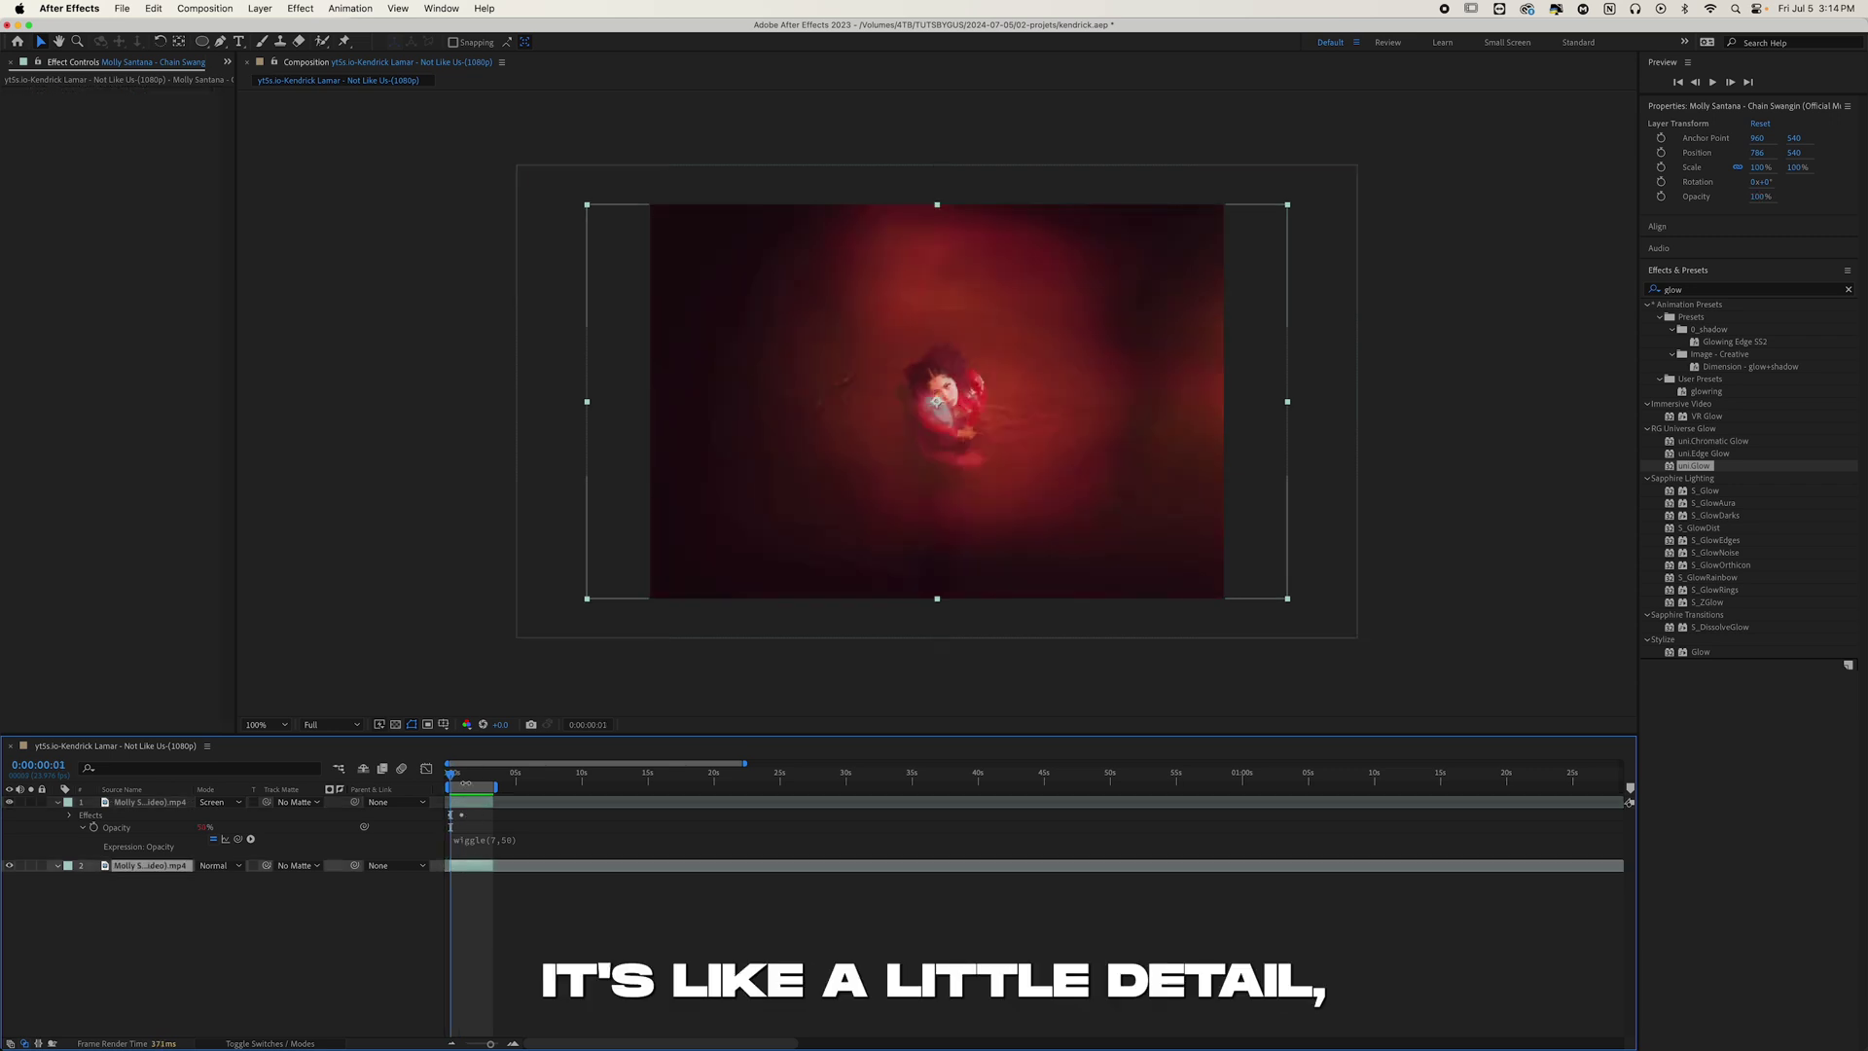
key(space)
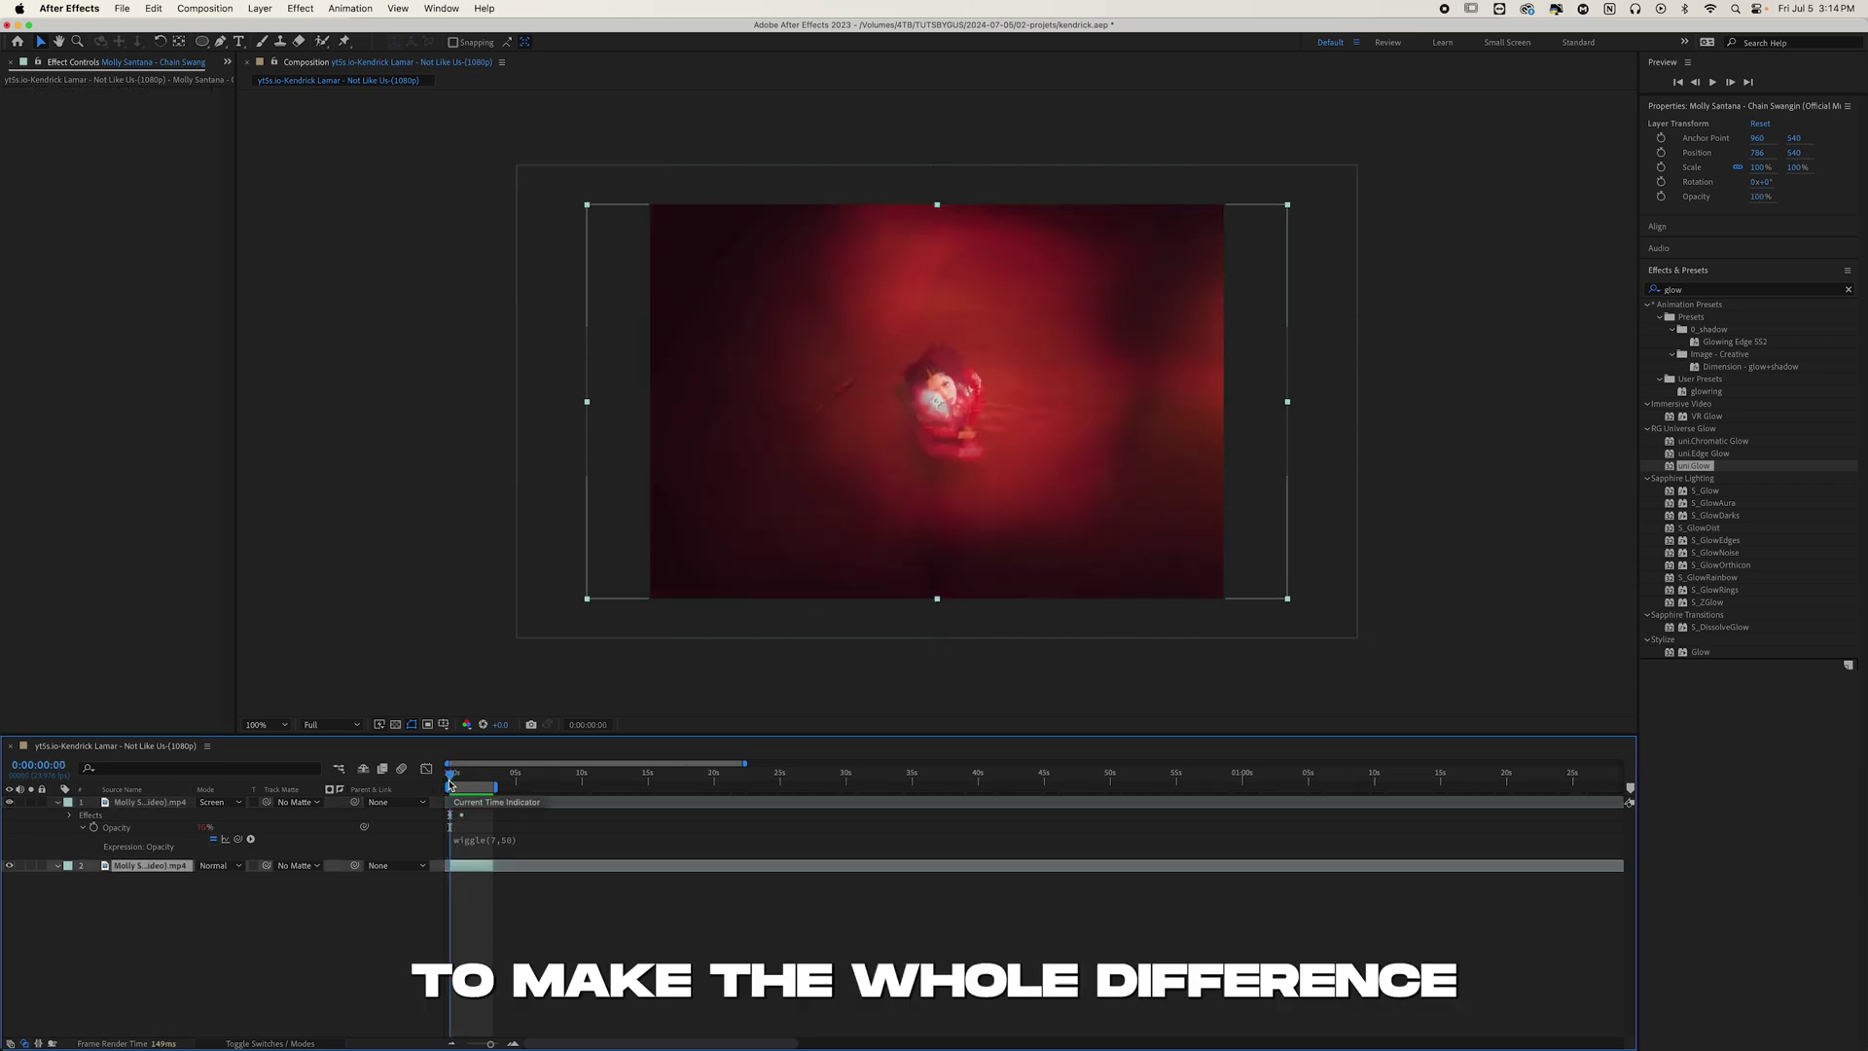
key(space)
key(space)
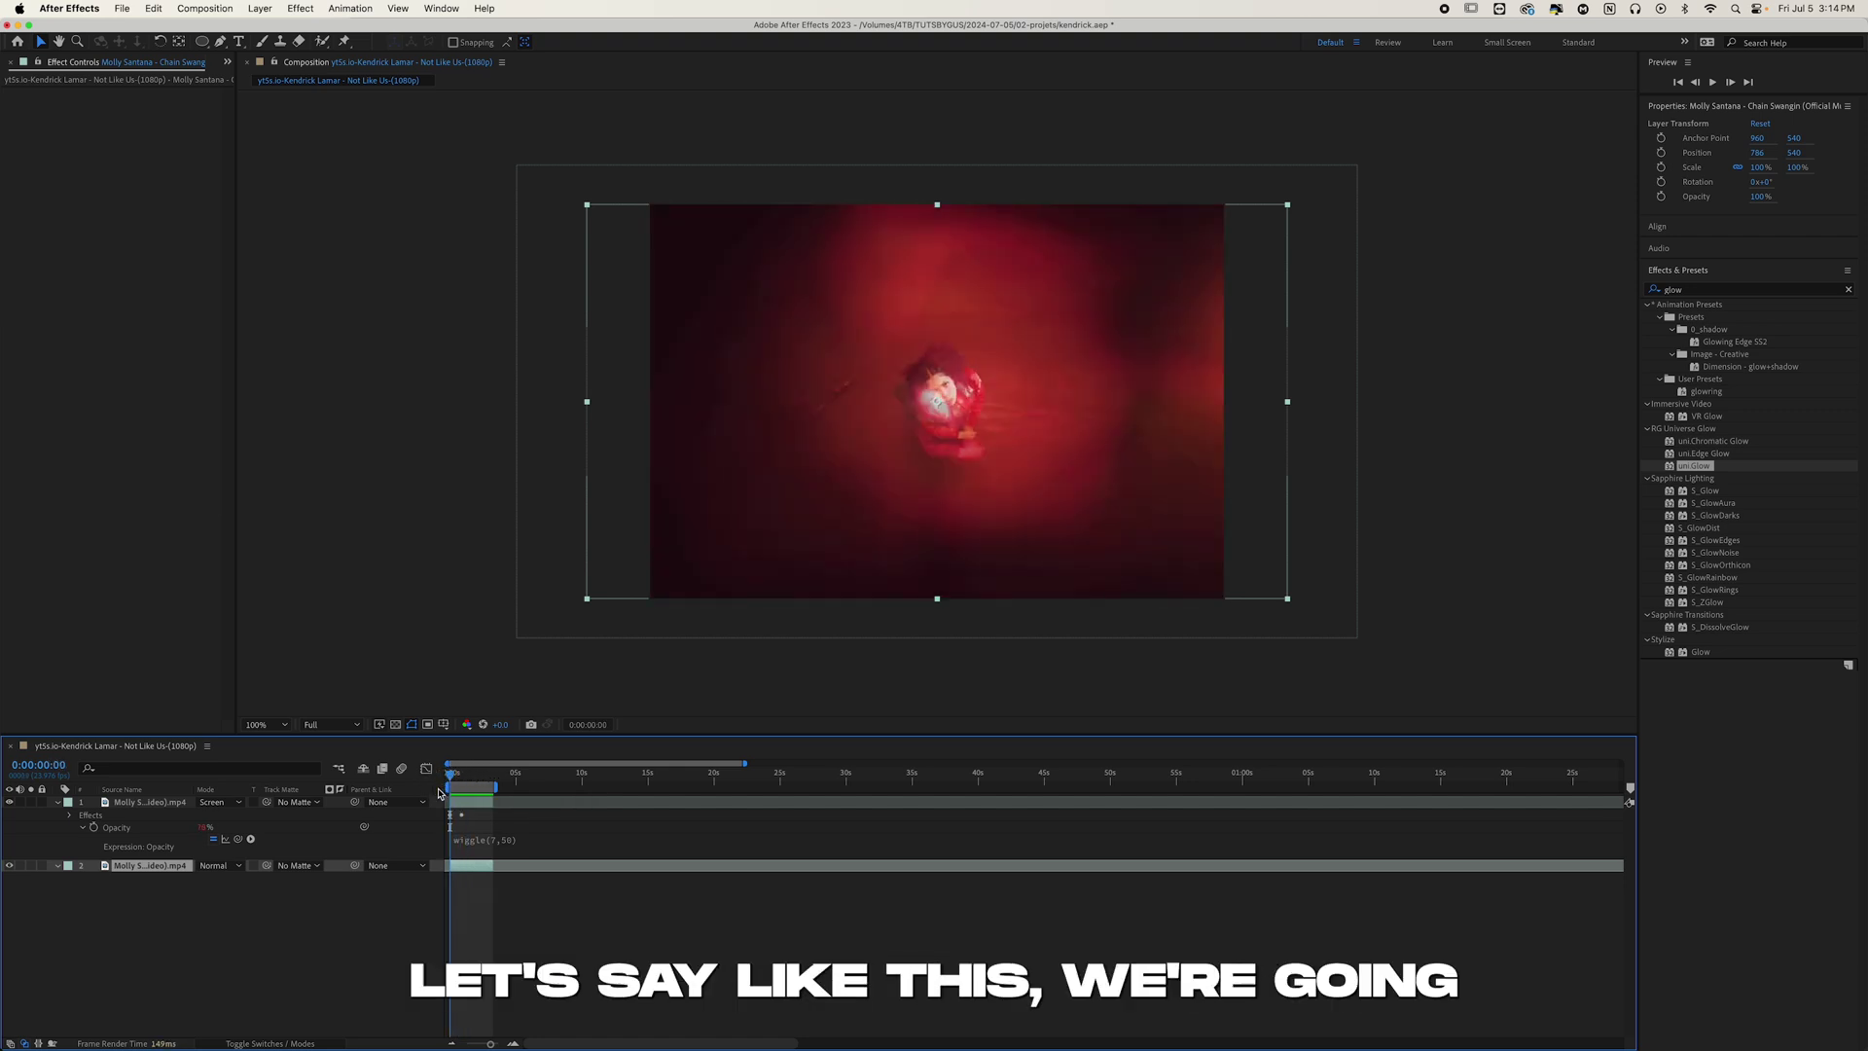
click(1704, 289)
text(gauss)
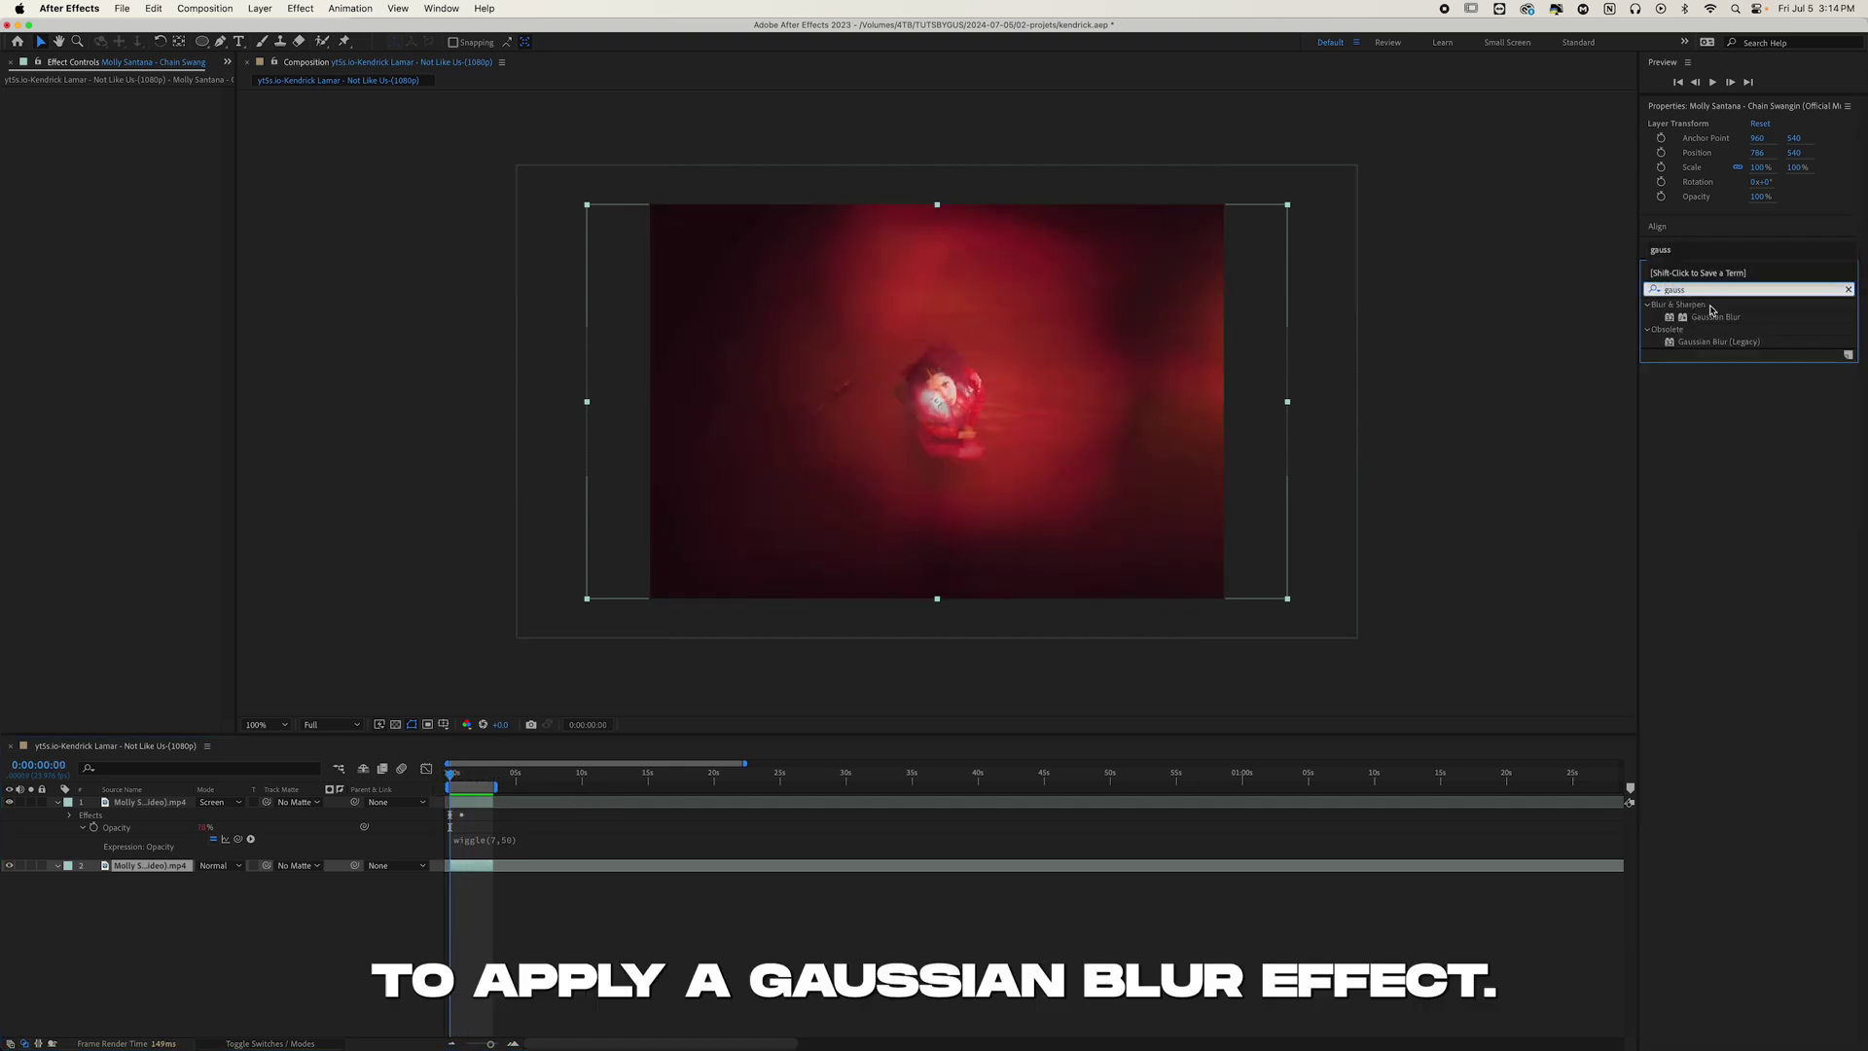
drag(1716, 317, 463, 868)
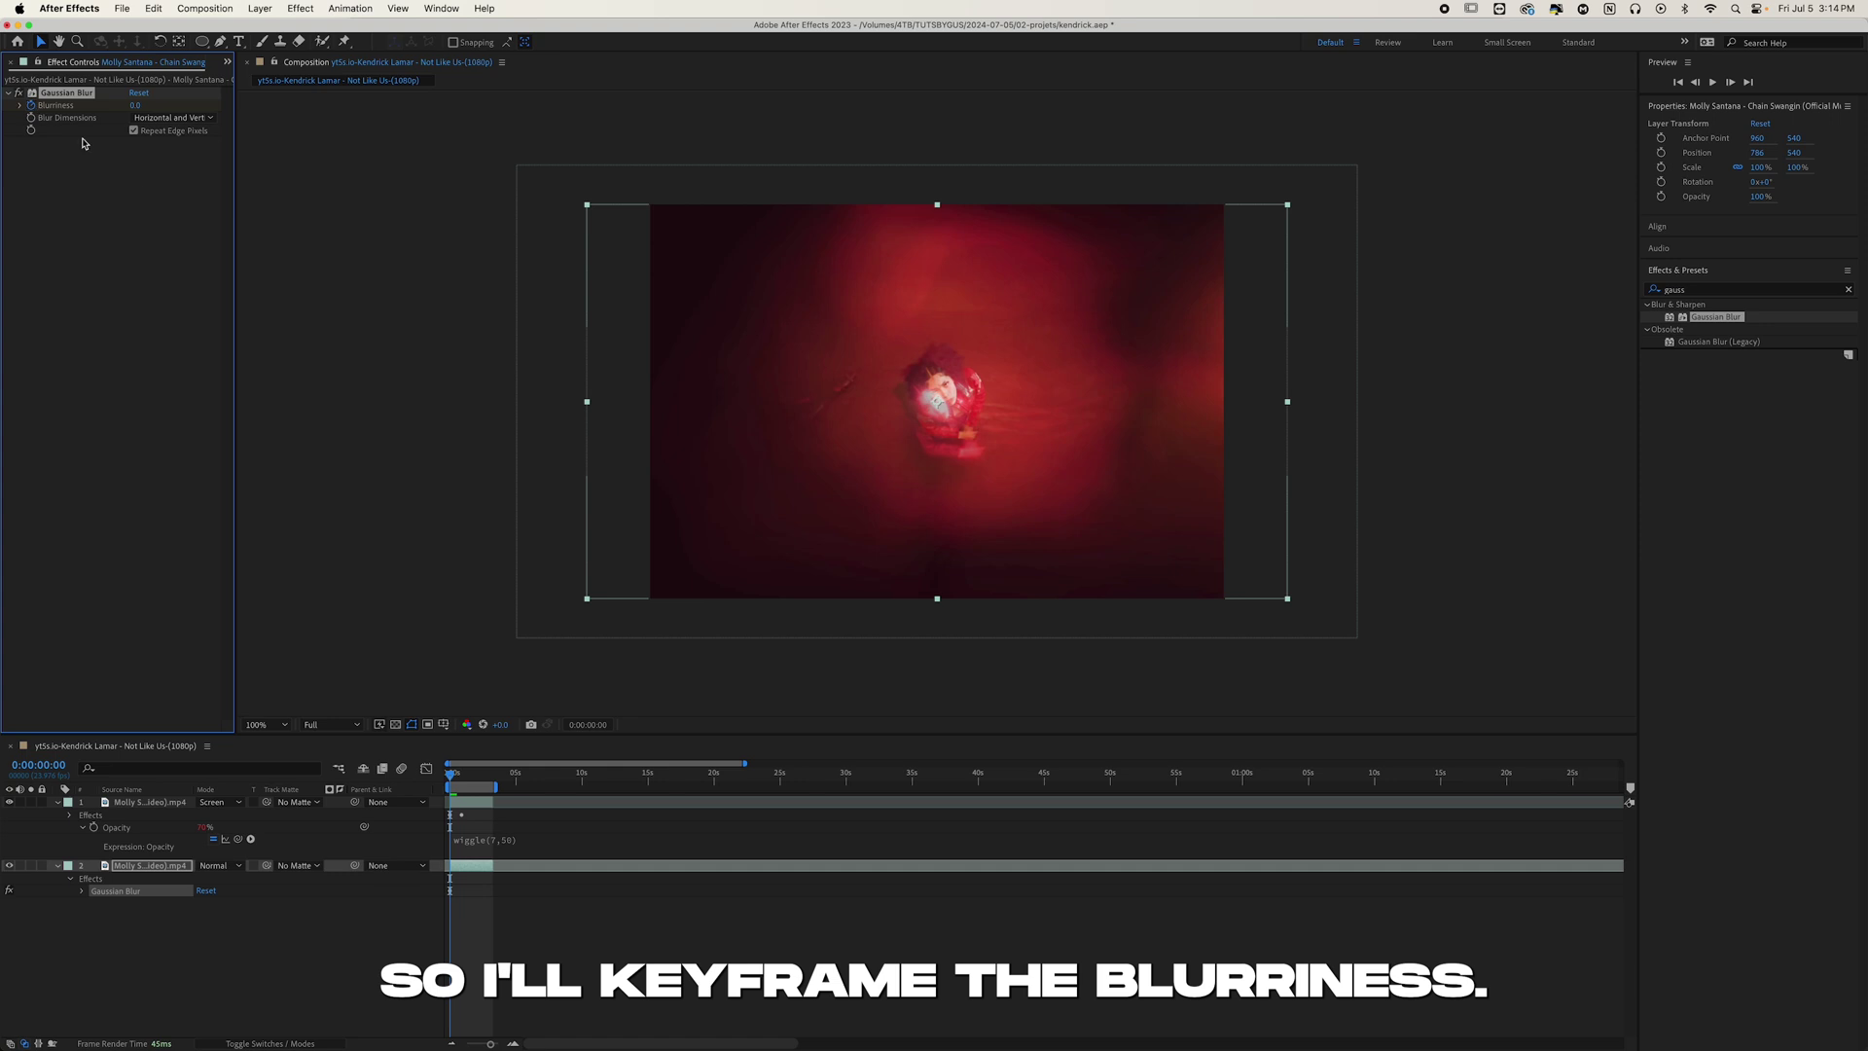
- Keyframe Blurriness 14.5 at 0:00:00:11, 0 at 0:00:01:06, about 30.6 at 0:00:02:08
drag(451, 774, 459, 799)
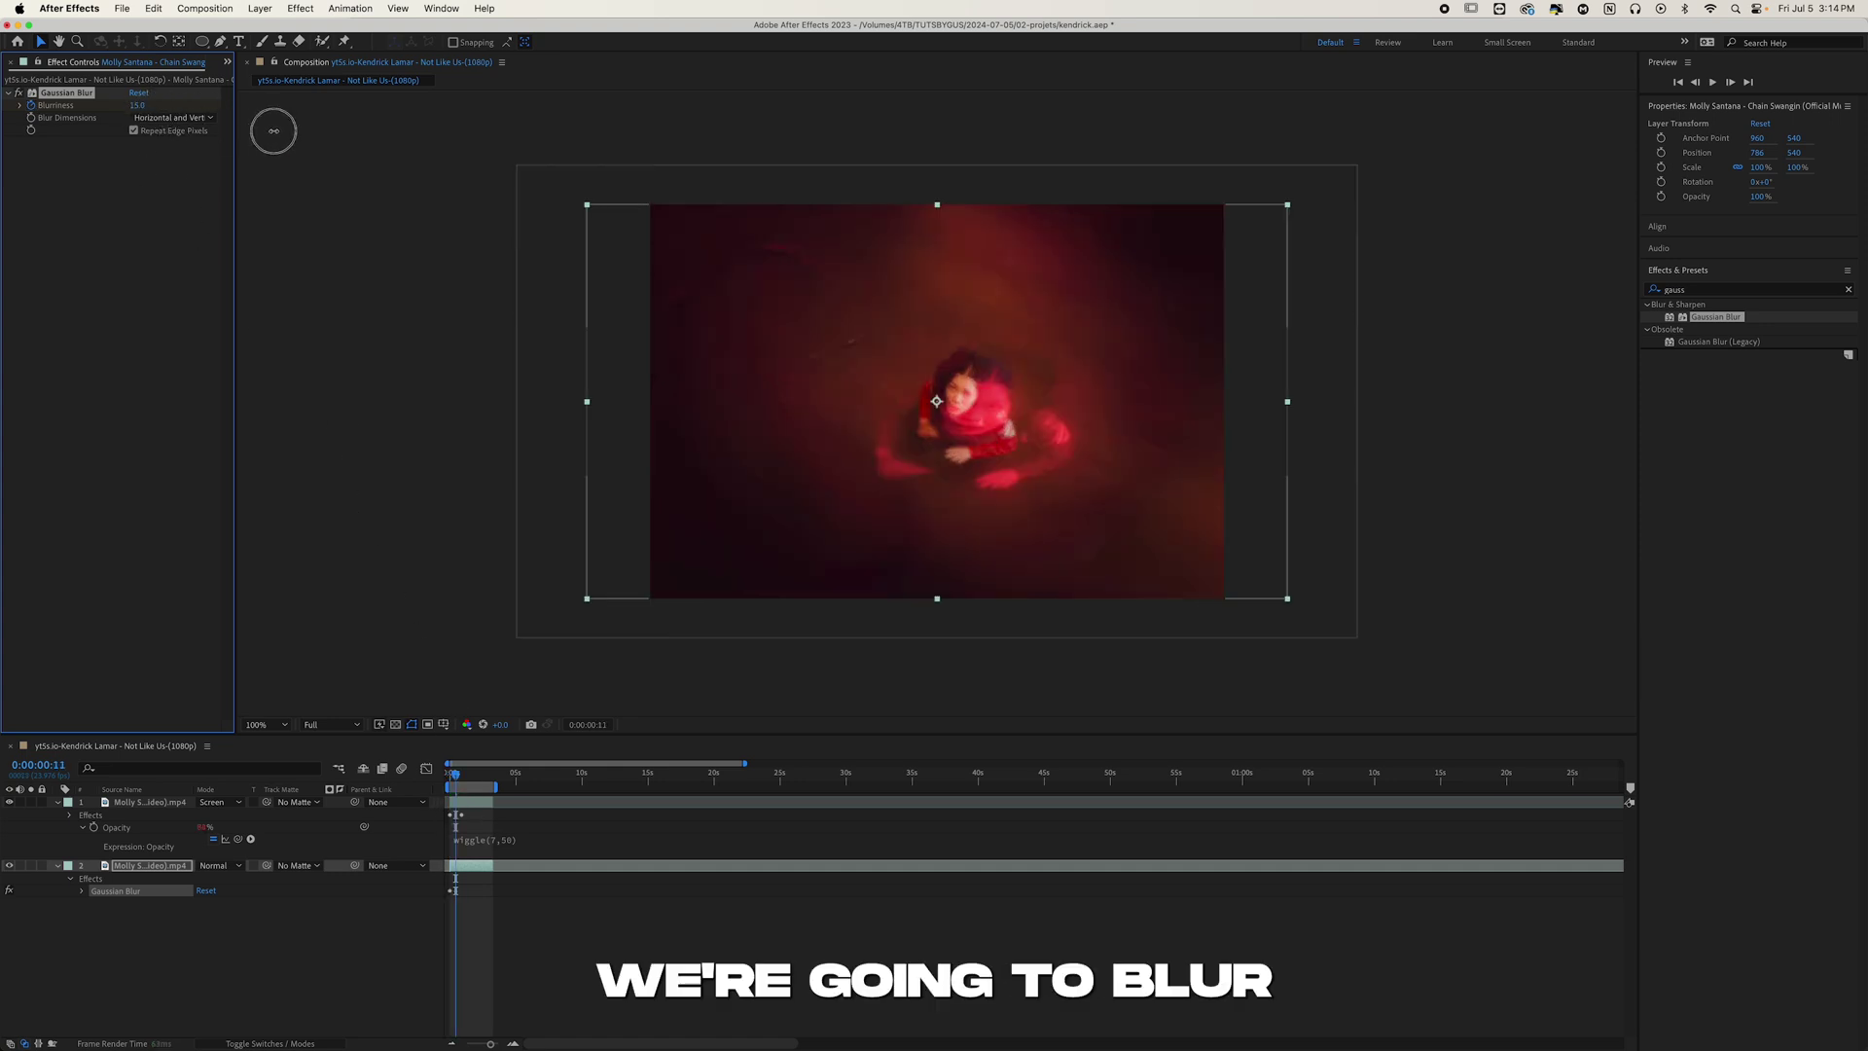
drag(273, 130, 233, 141)
key(space)
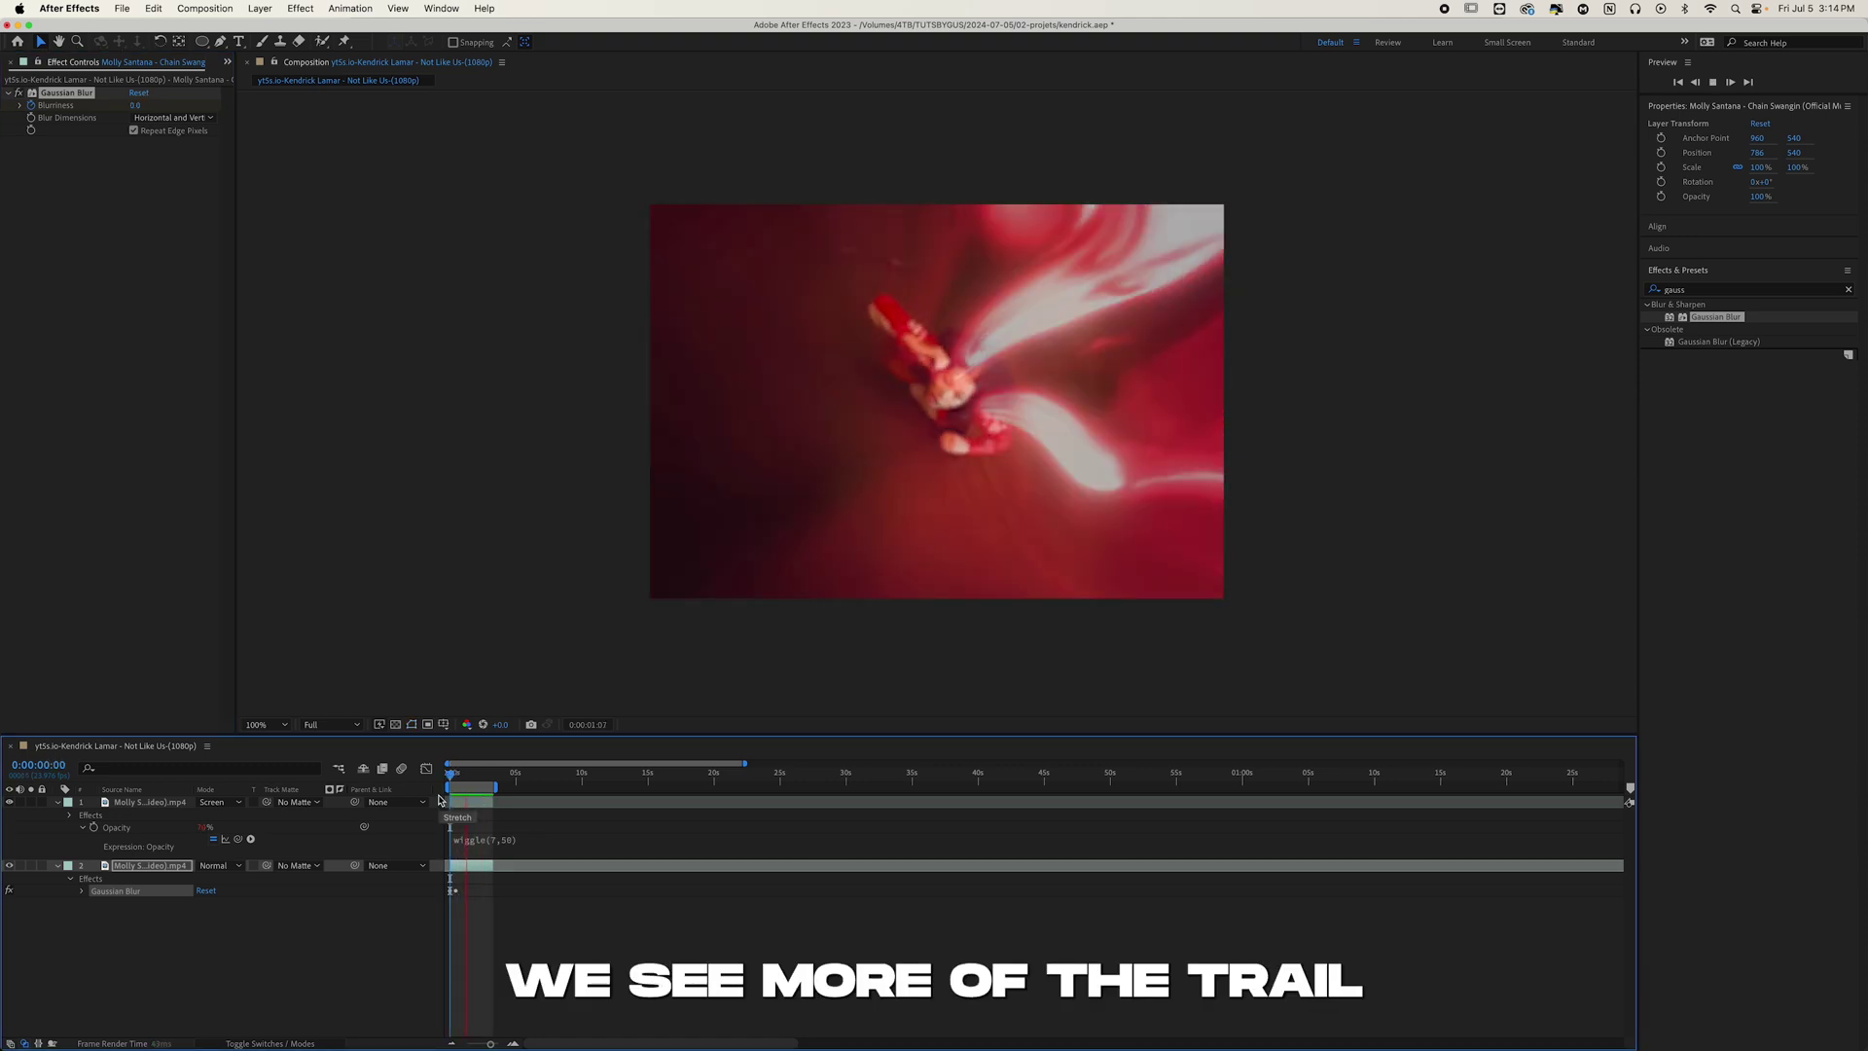
click(467, 778)
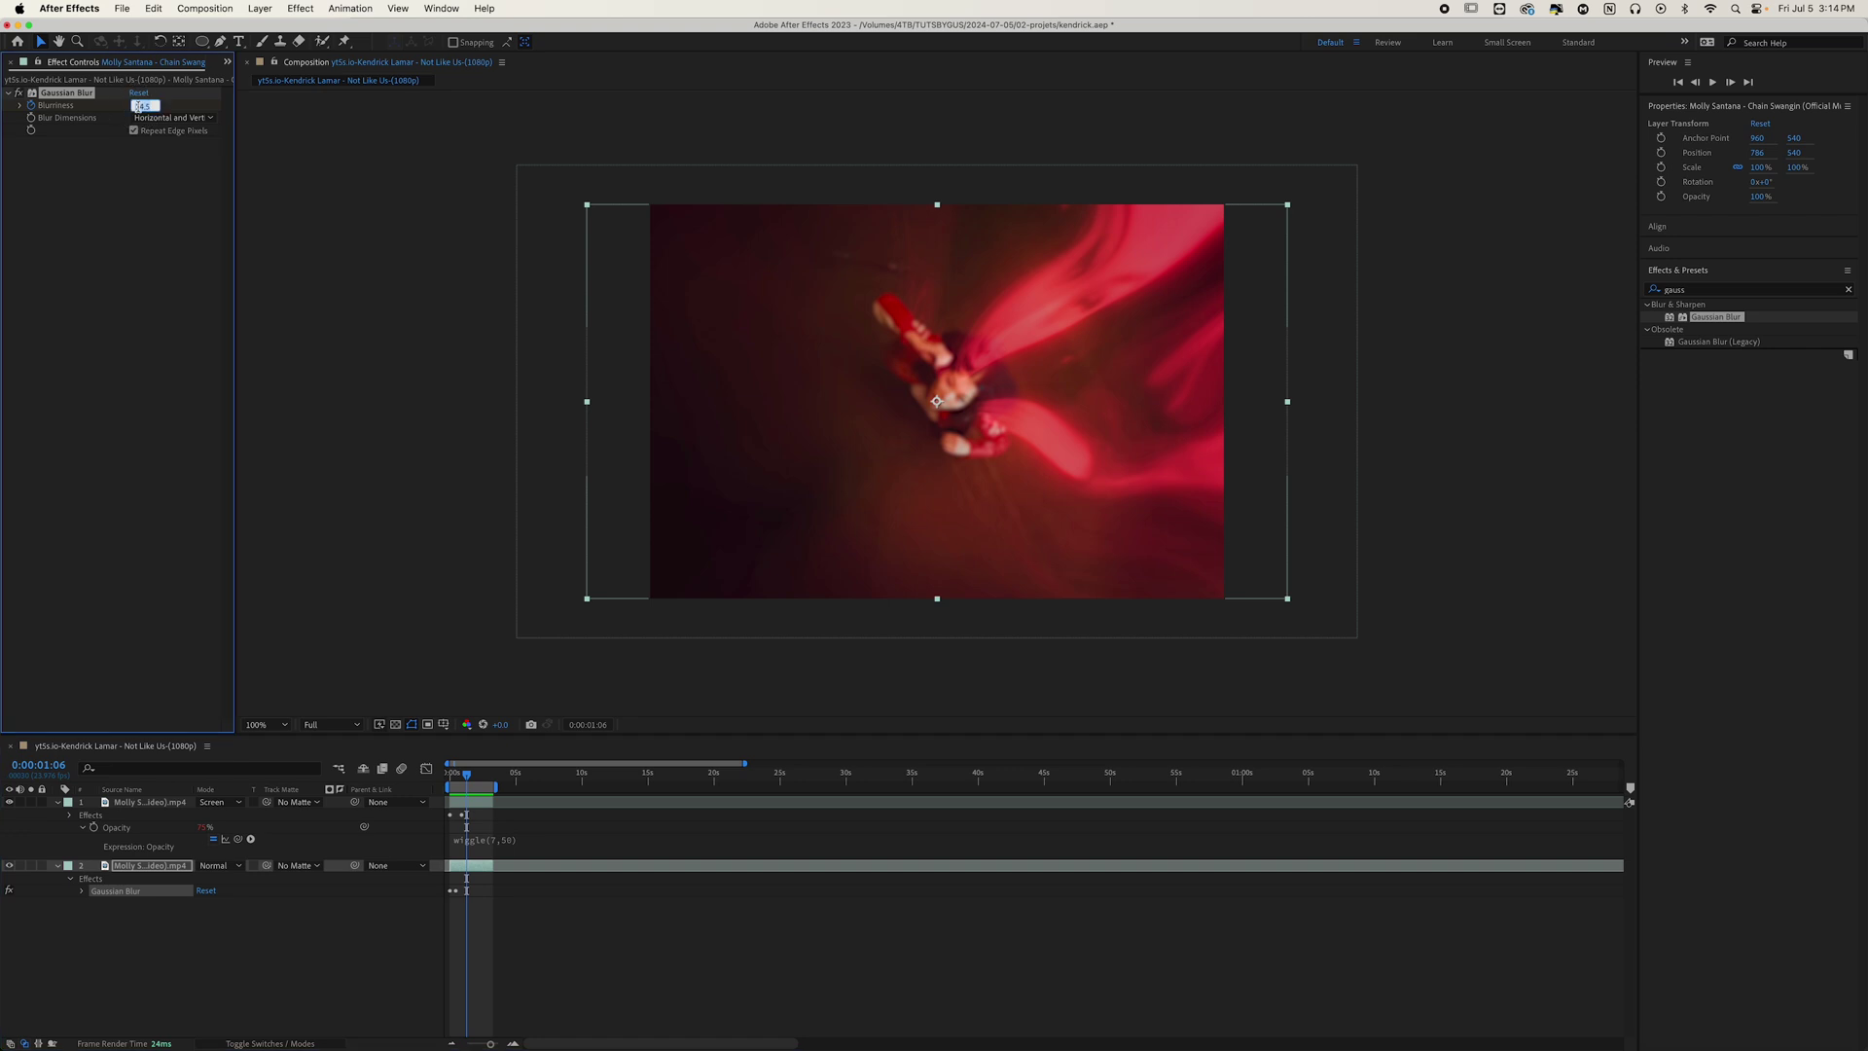
text(0)
key(Return)
drag(478, 776, 481, 778)
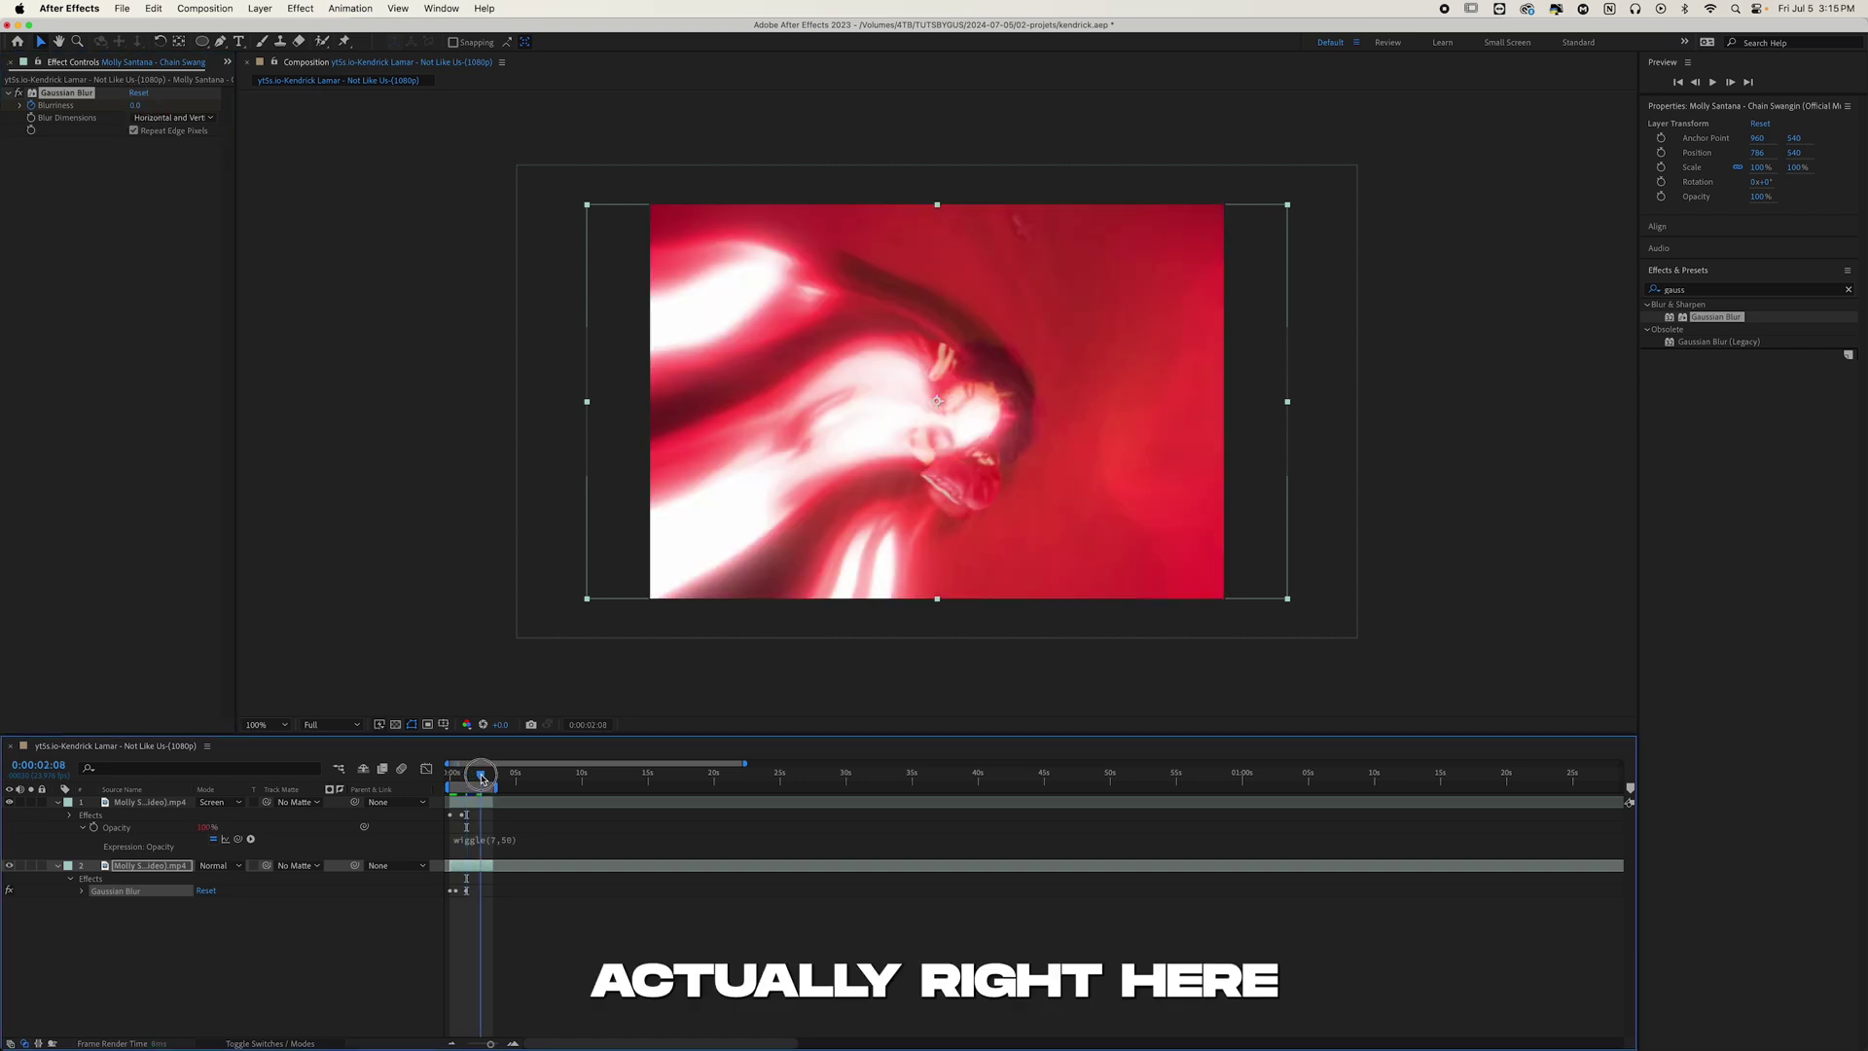
drag(135, 105, 389, 133)
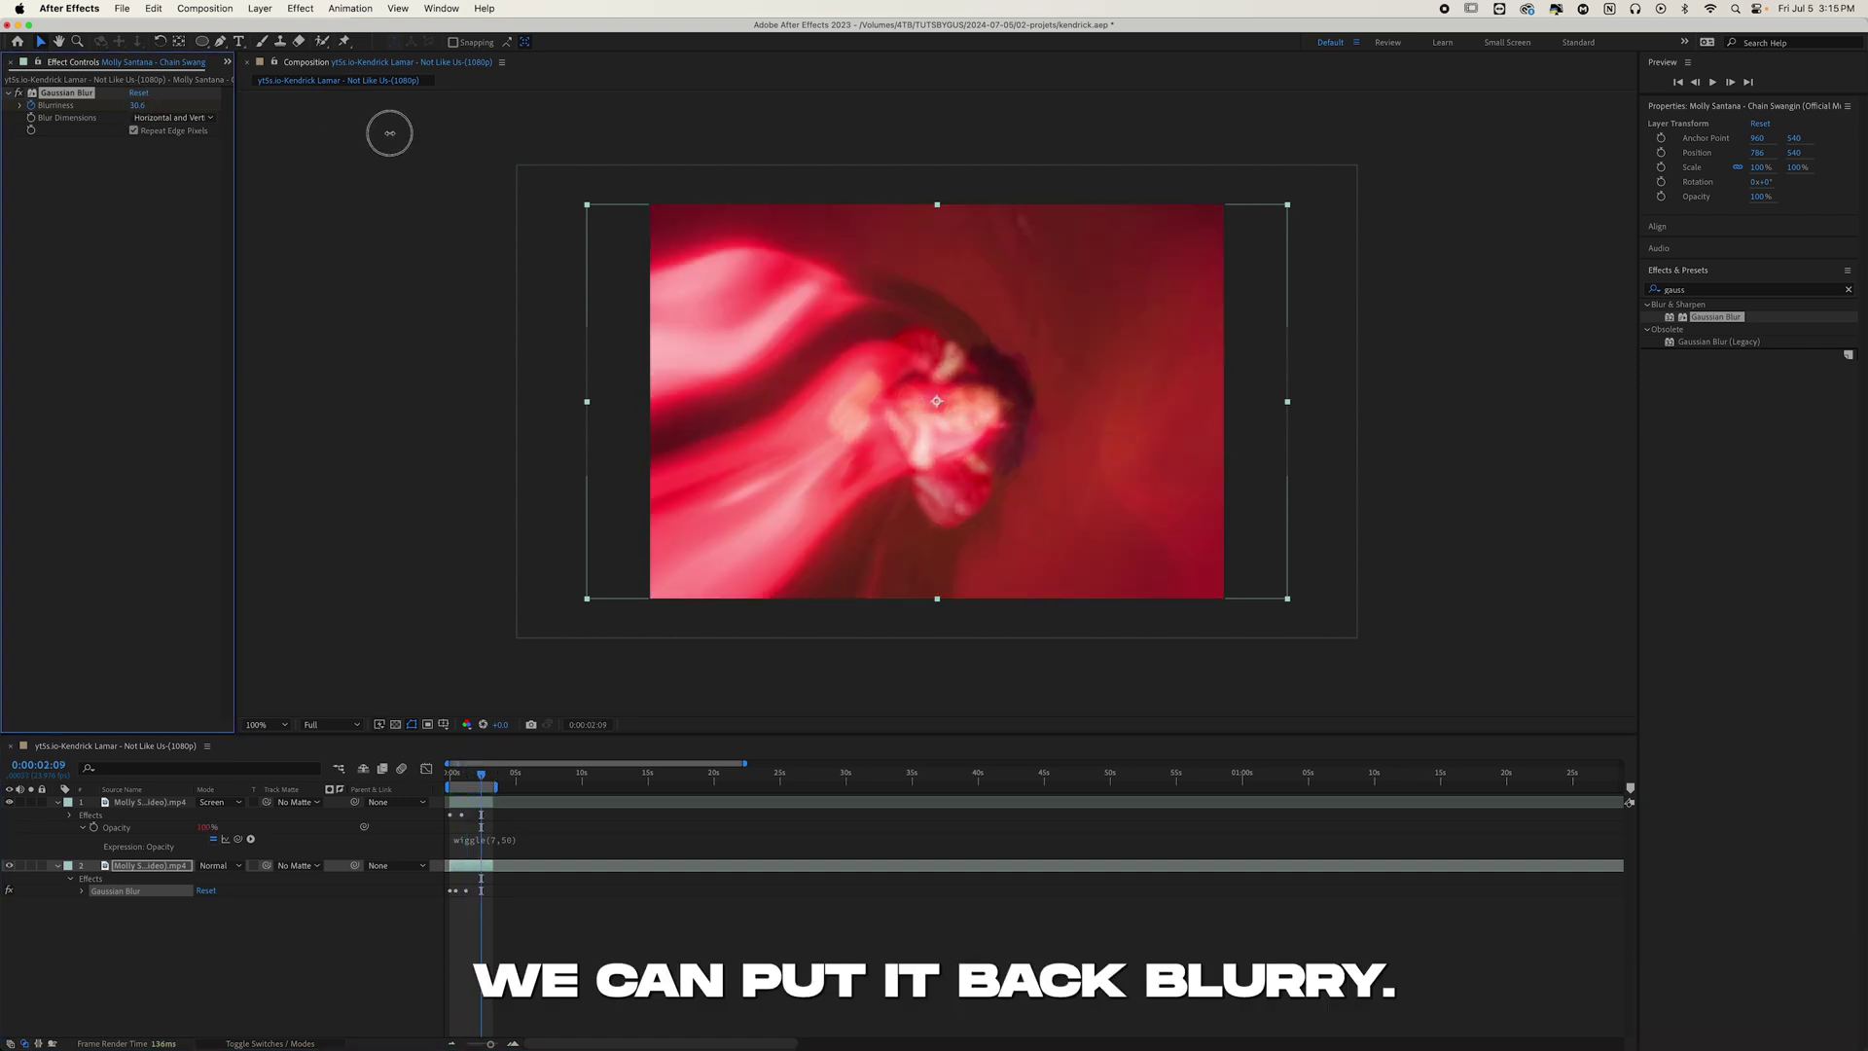
key(space)
scroll(484, 784, up, 5)
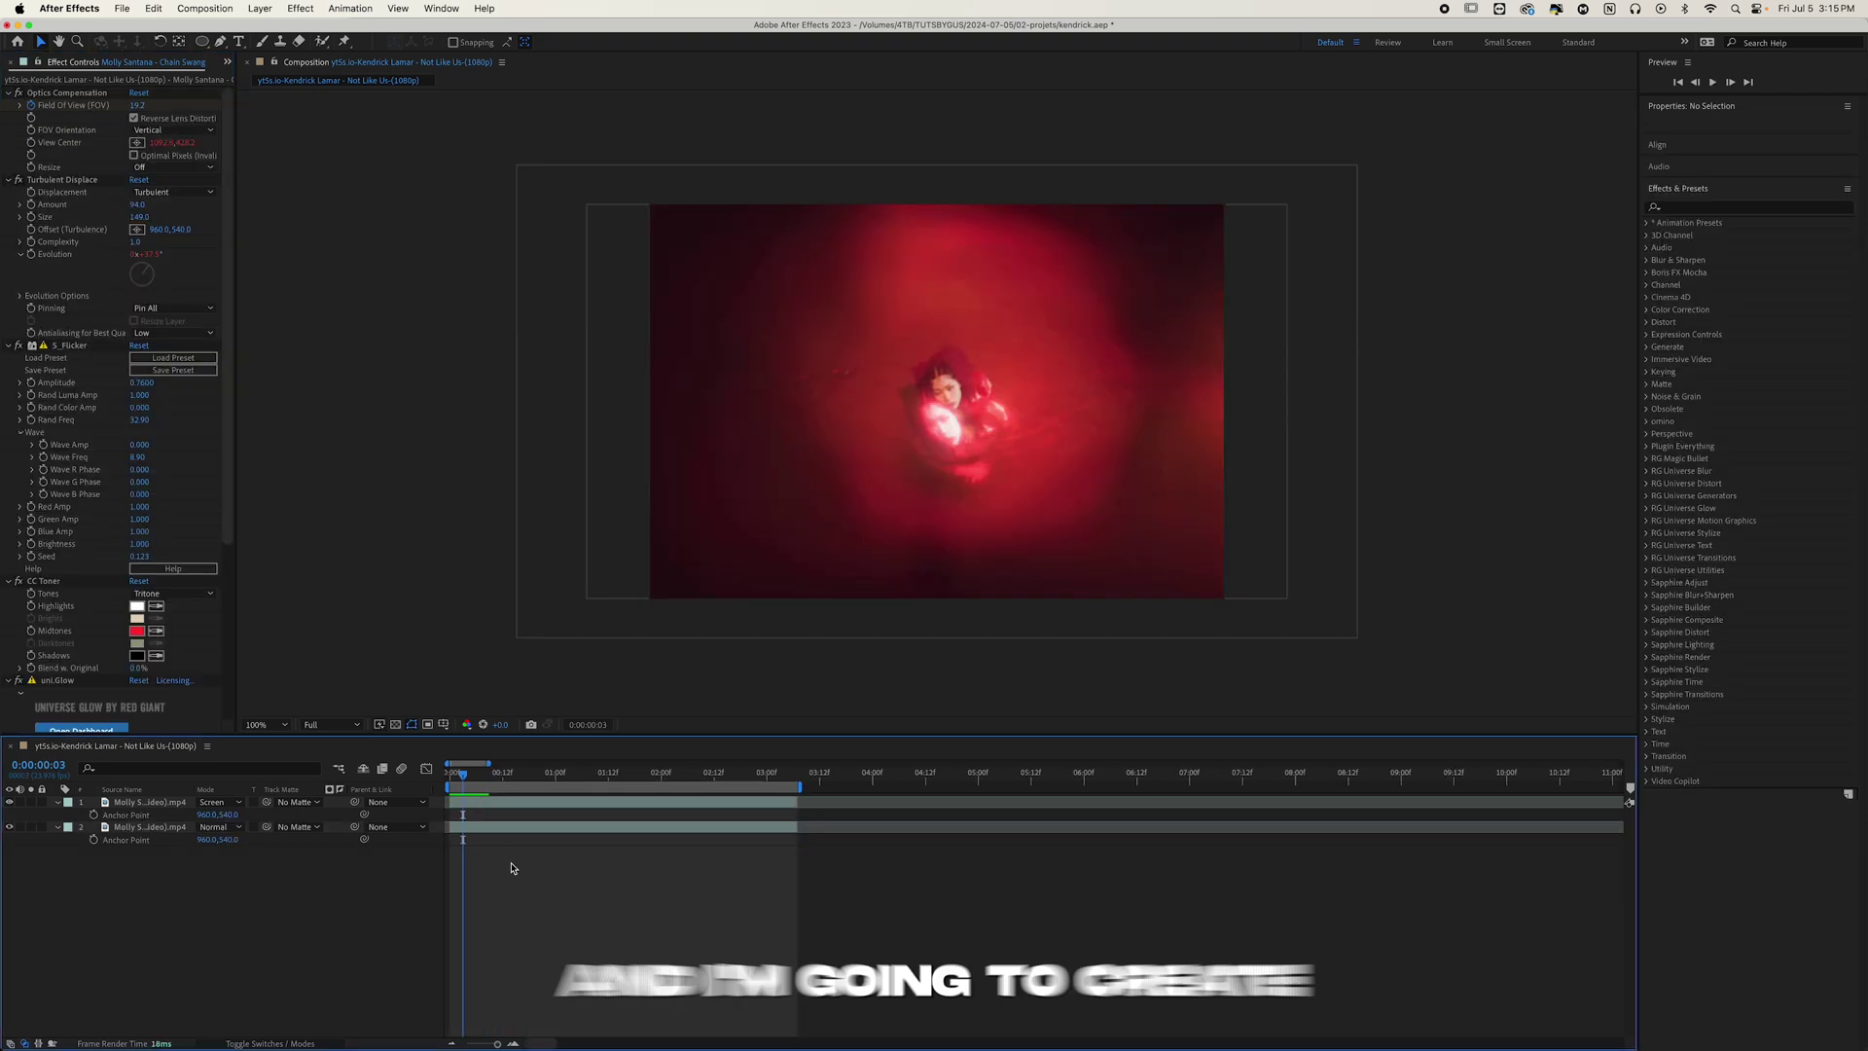
- Create a new adjustment layer at the top of the dancer layer stack
right_click(509, 852)
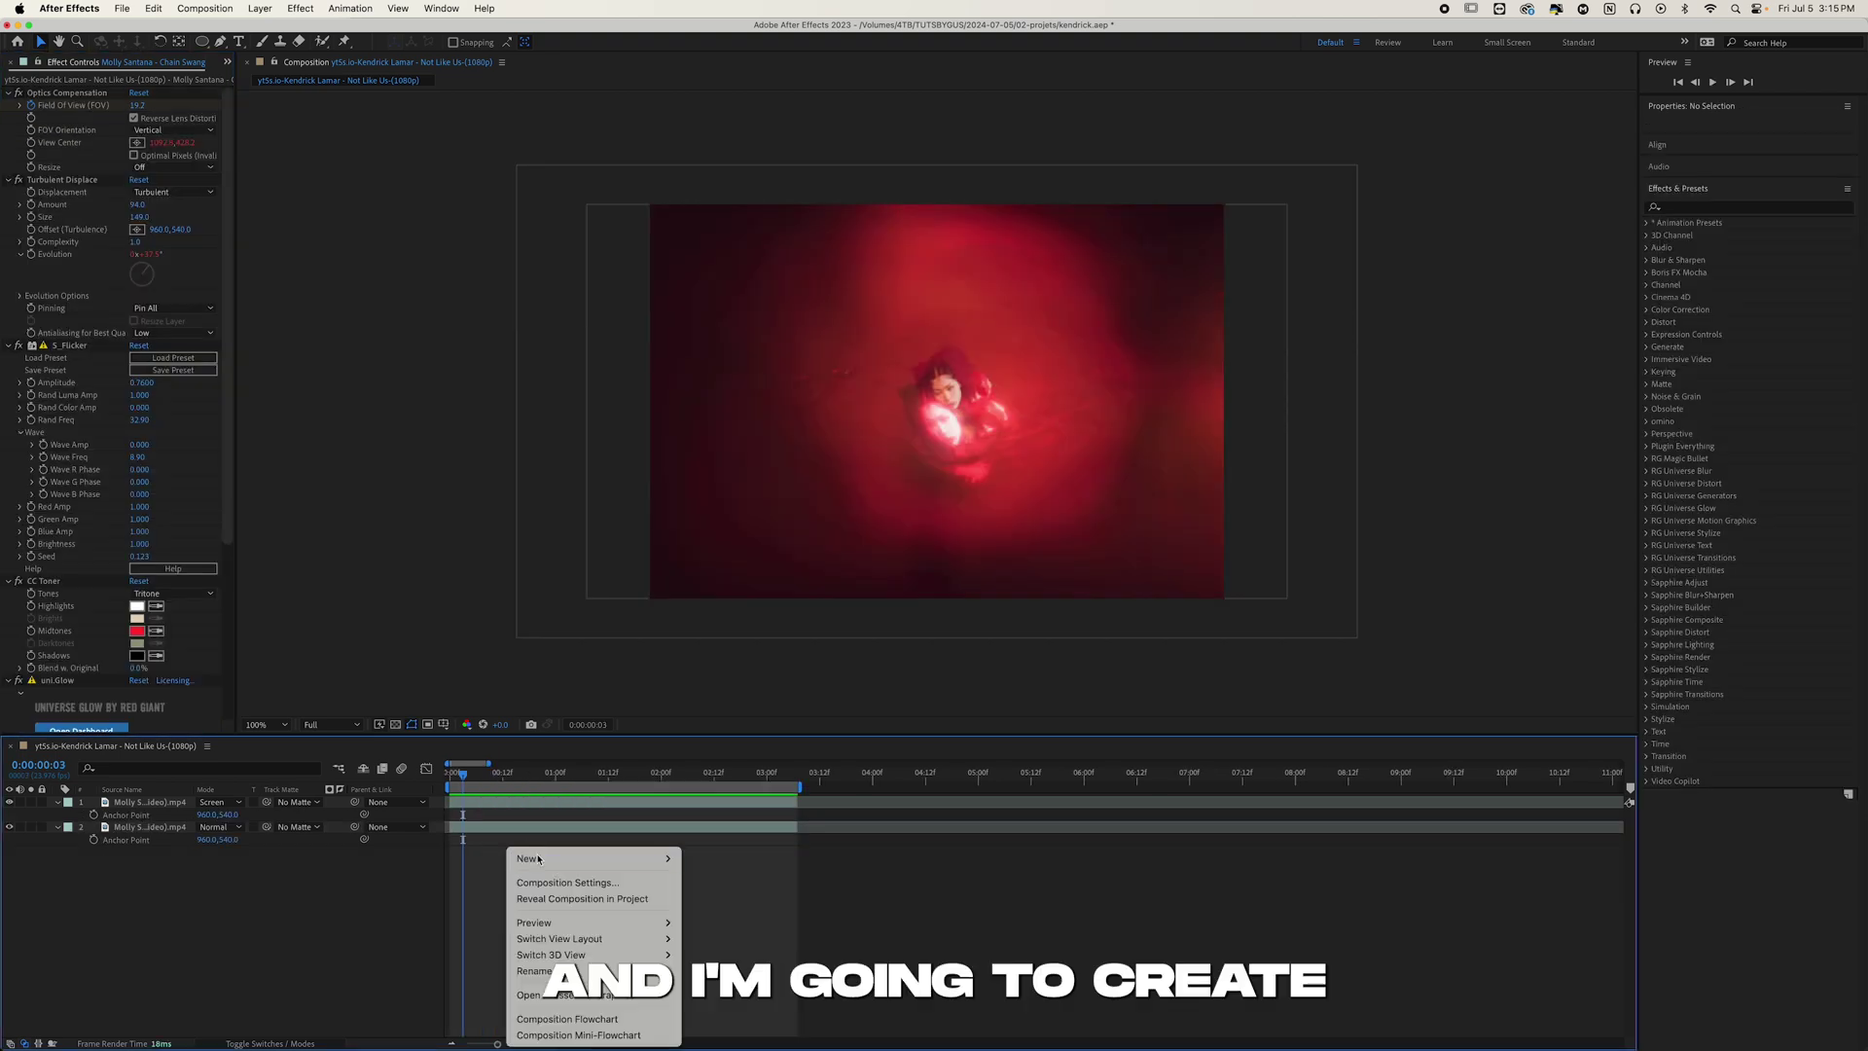
mouse_move(623, 858)
click(724, 978)
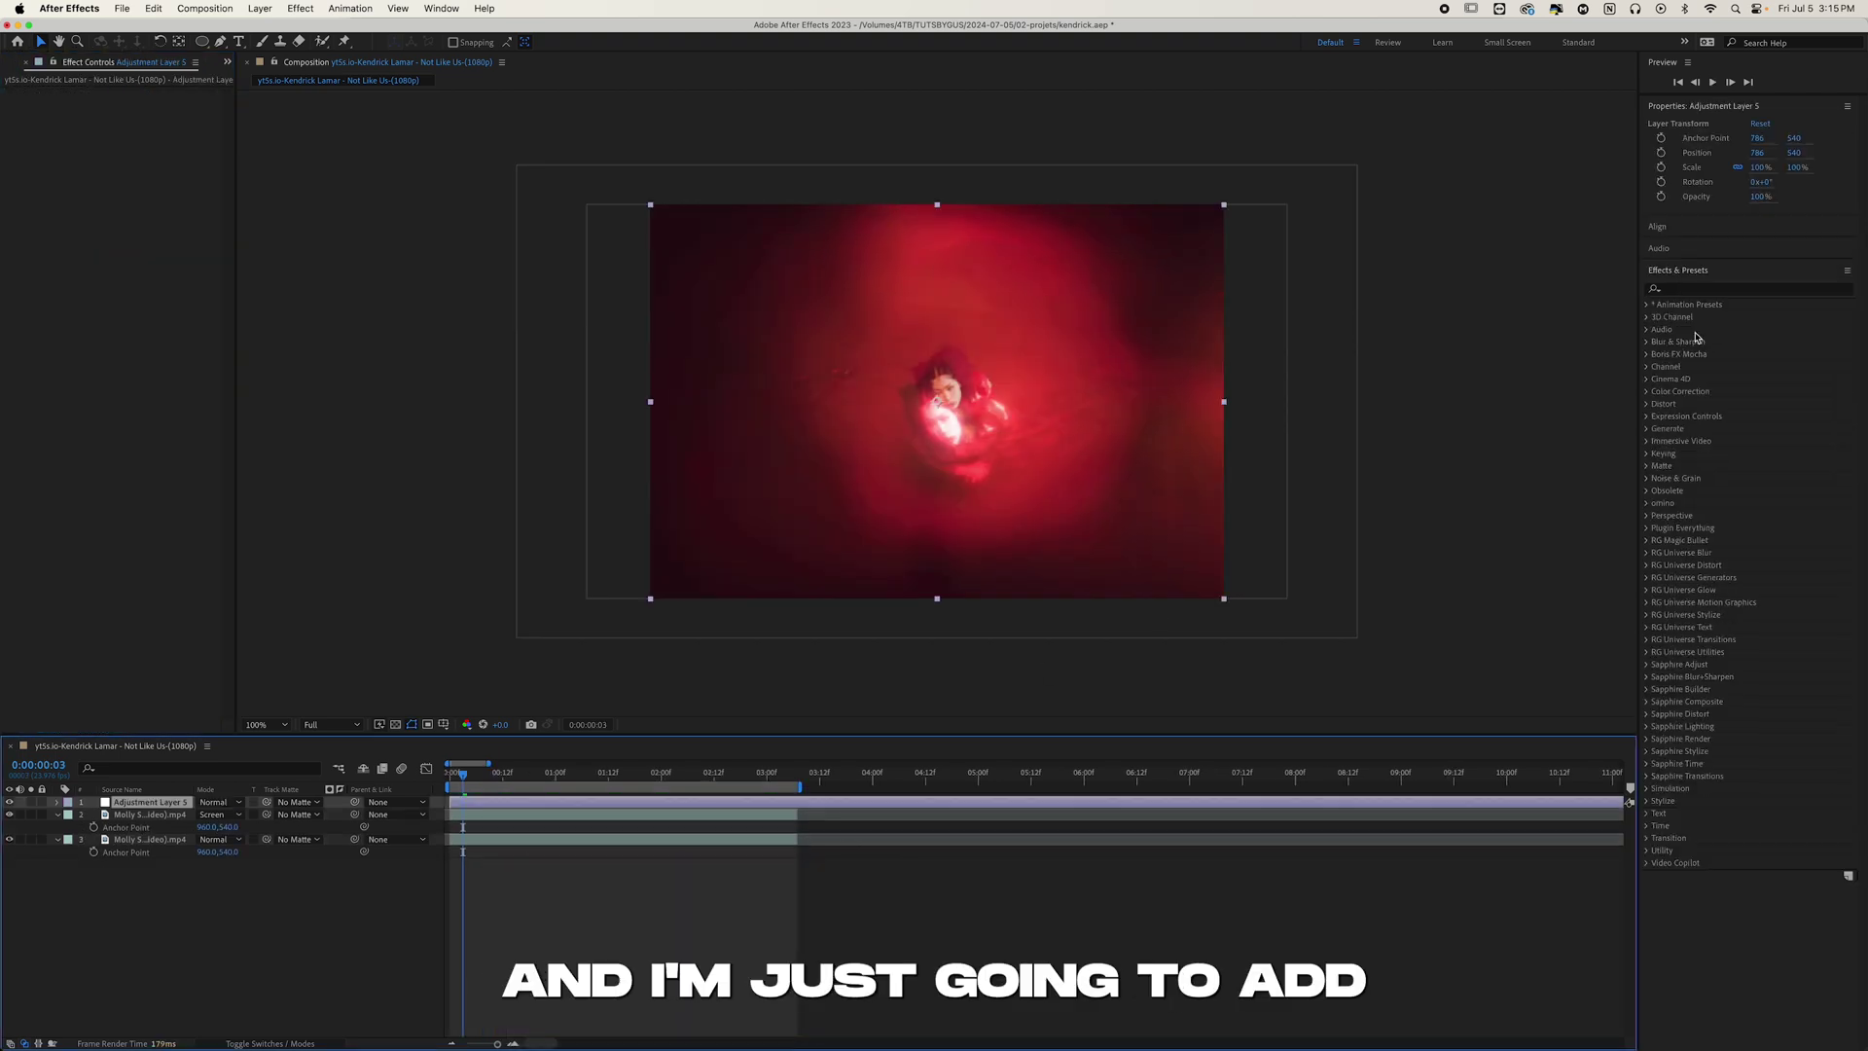
- Find S_Flicker in Effects & Presets and apply it to Adjustment Layer 5
click(1718, 289)
text(flicker)
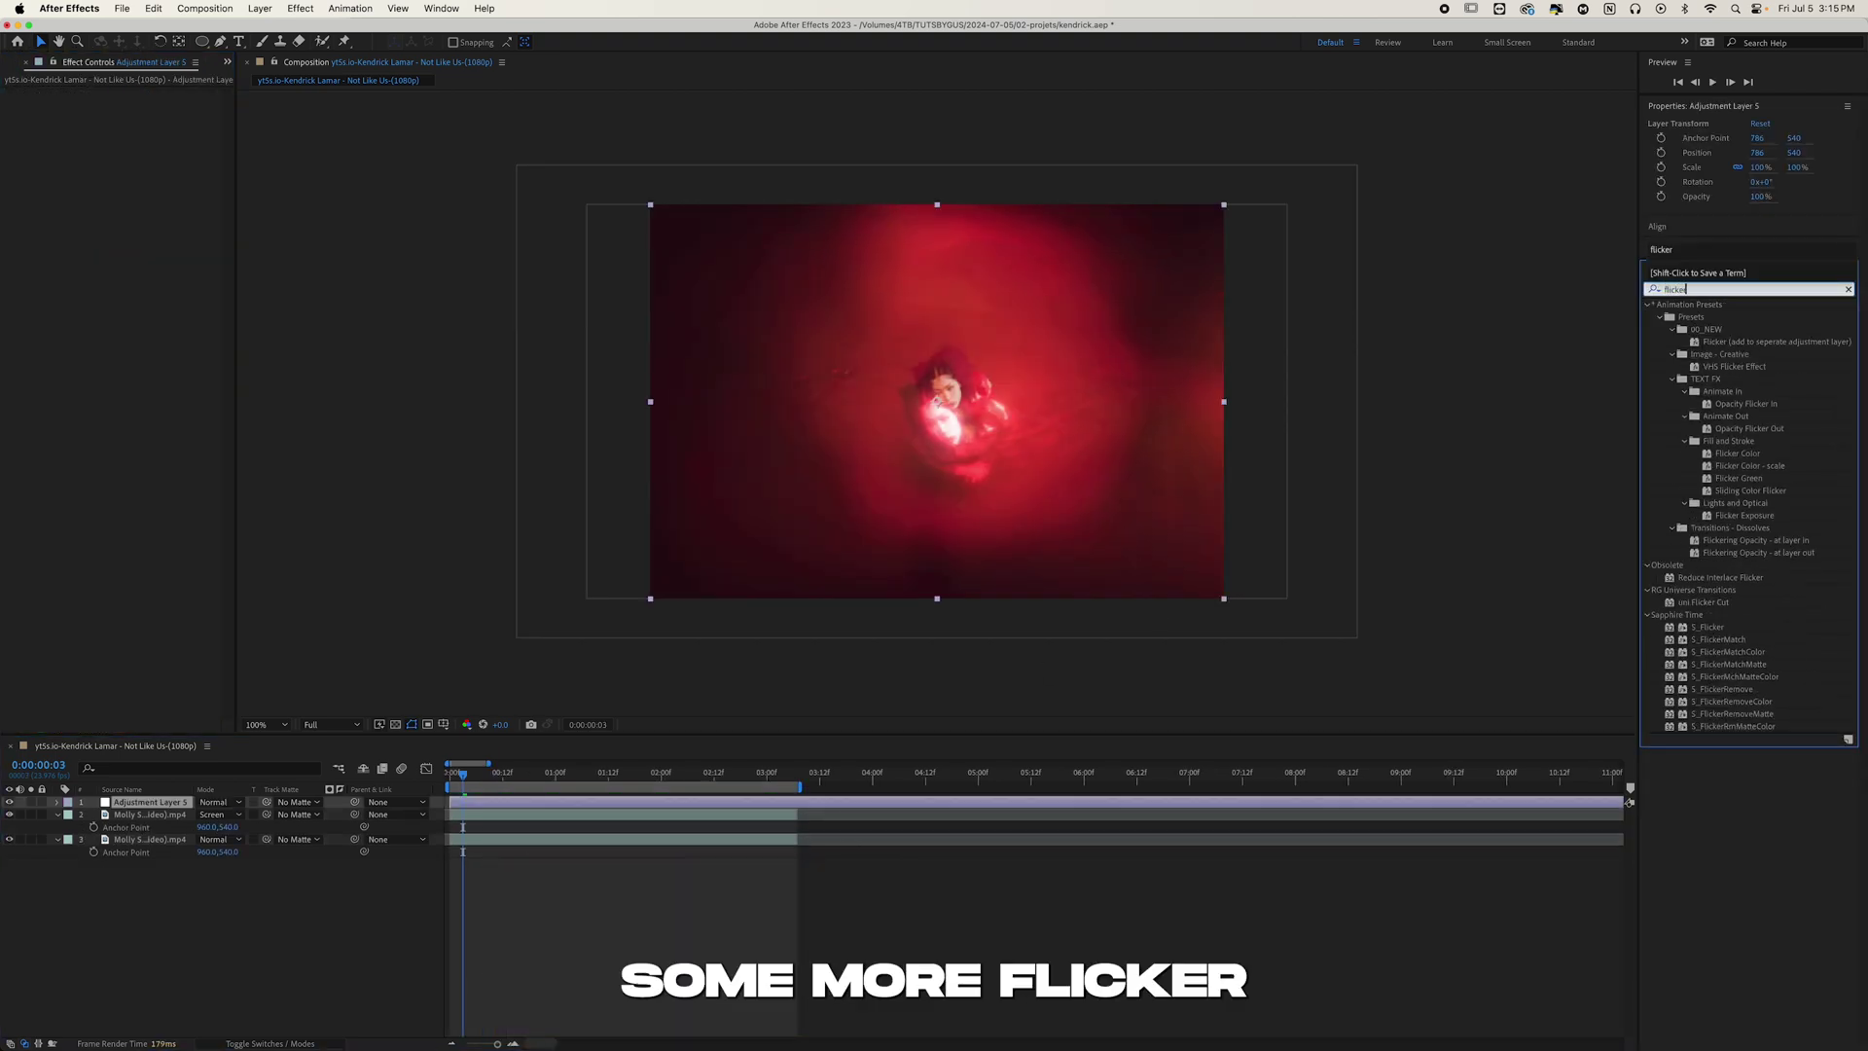
click(939, 668)
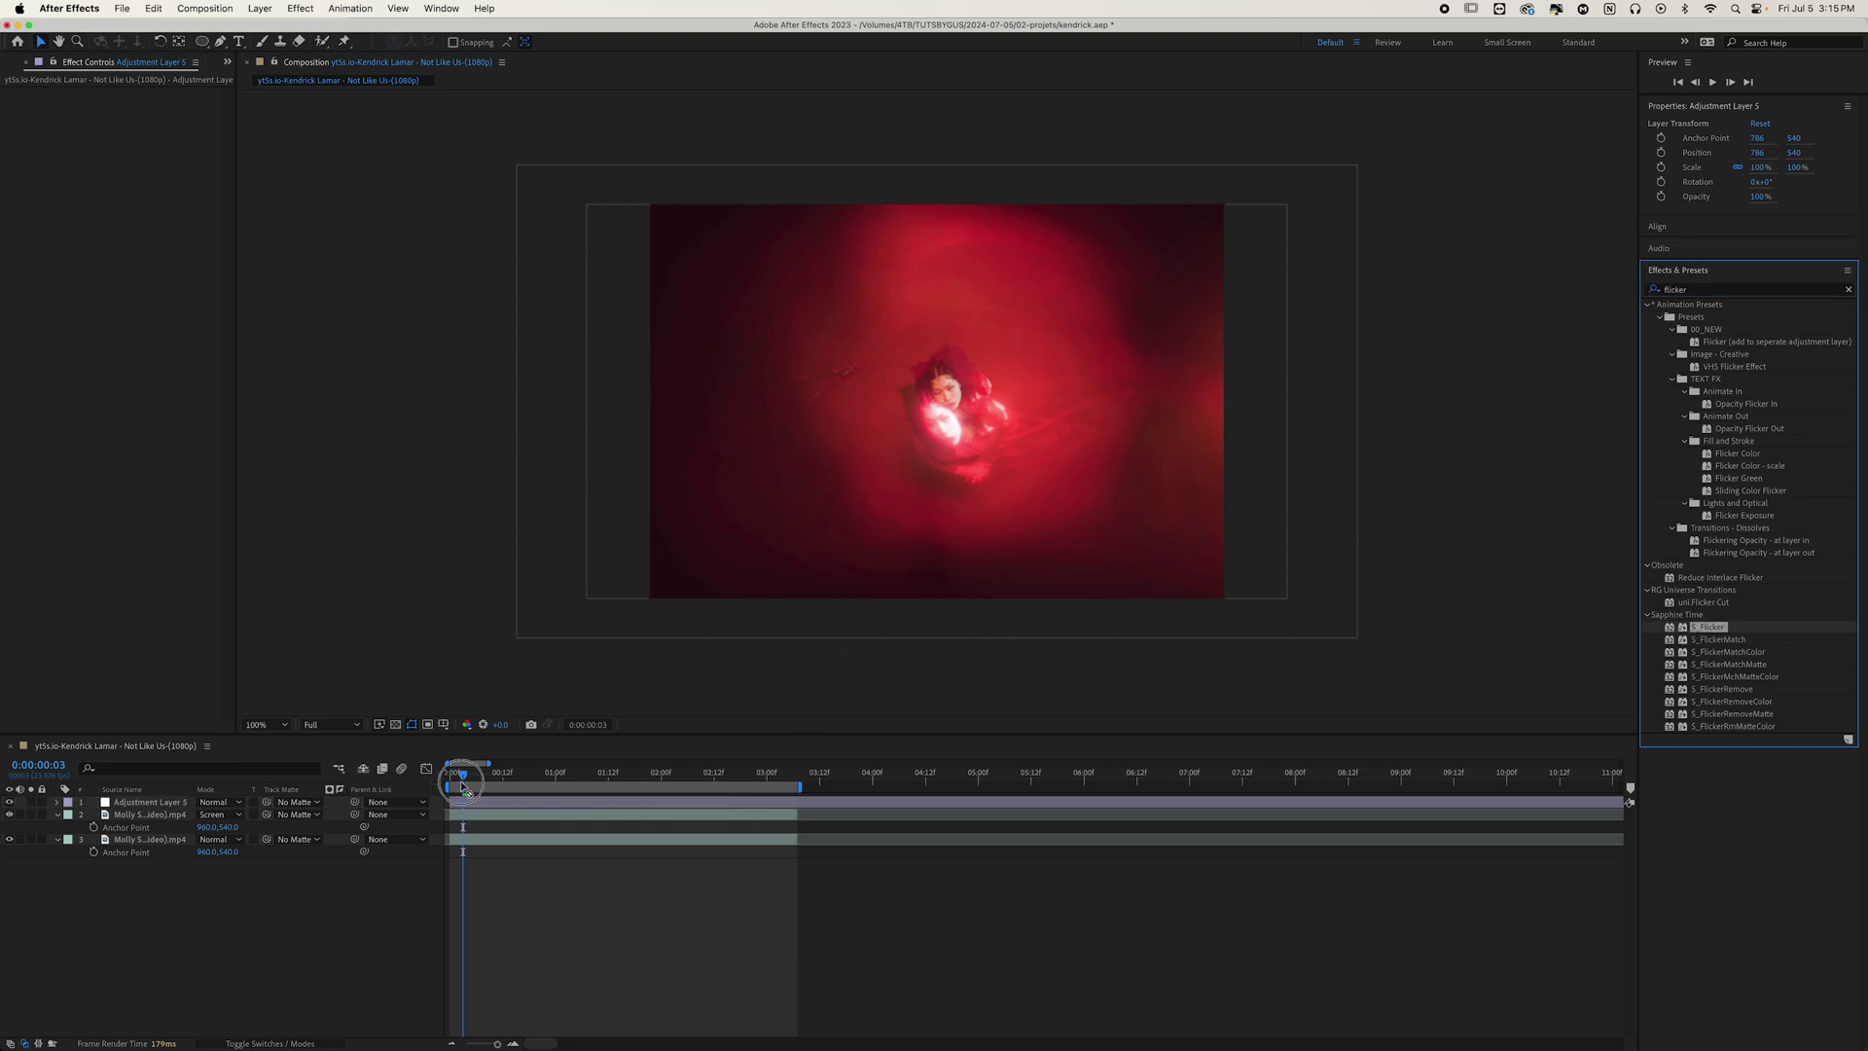
drag(468, 813, 468, 801)
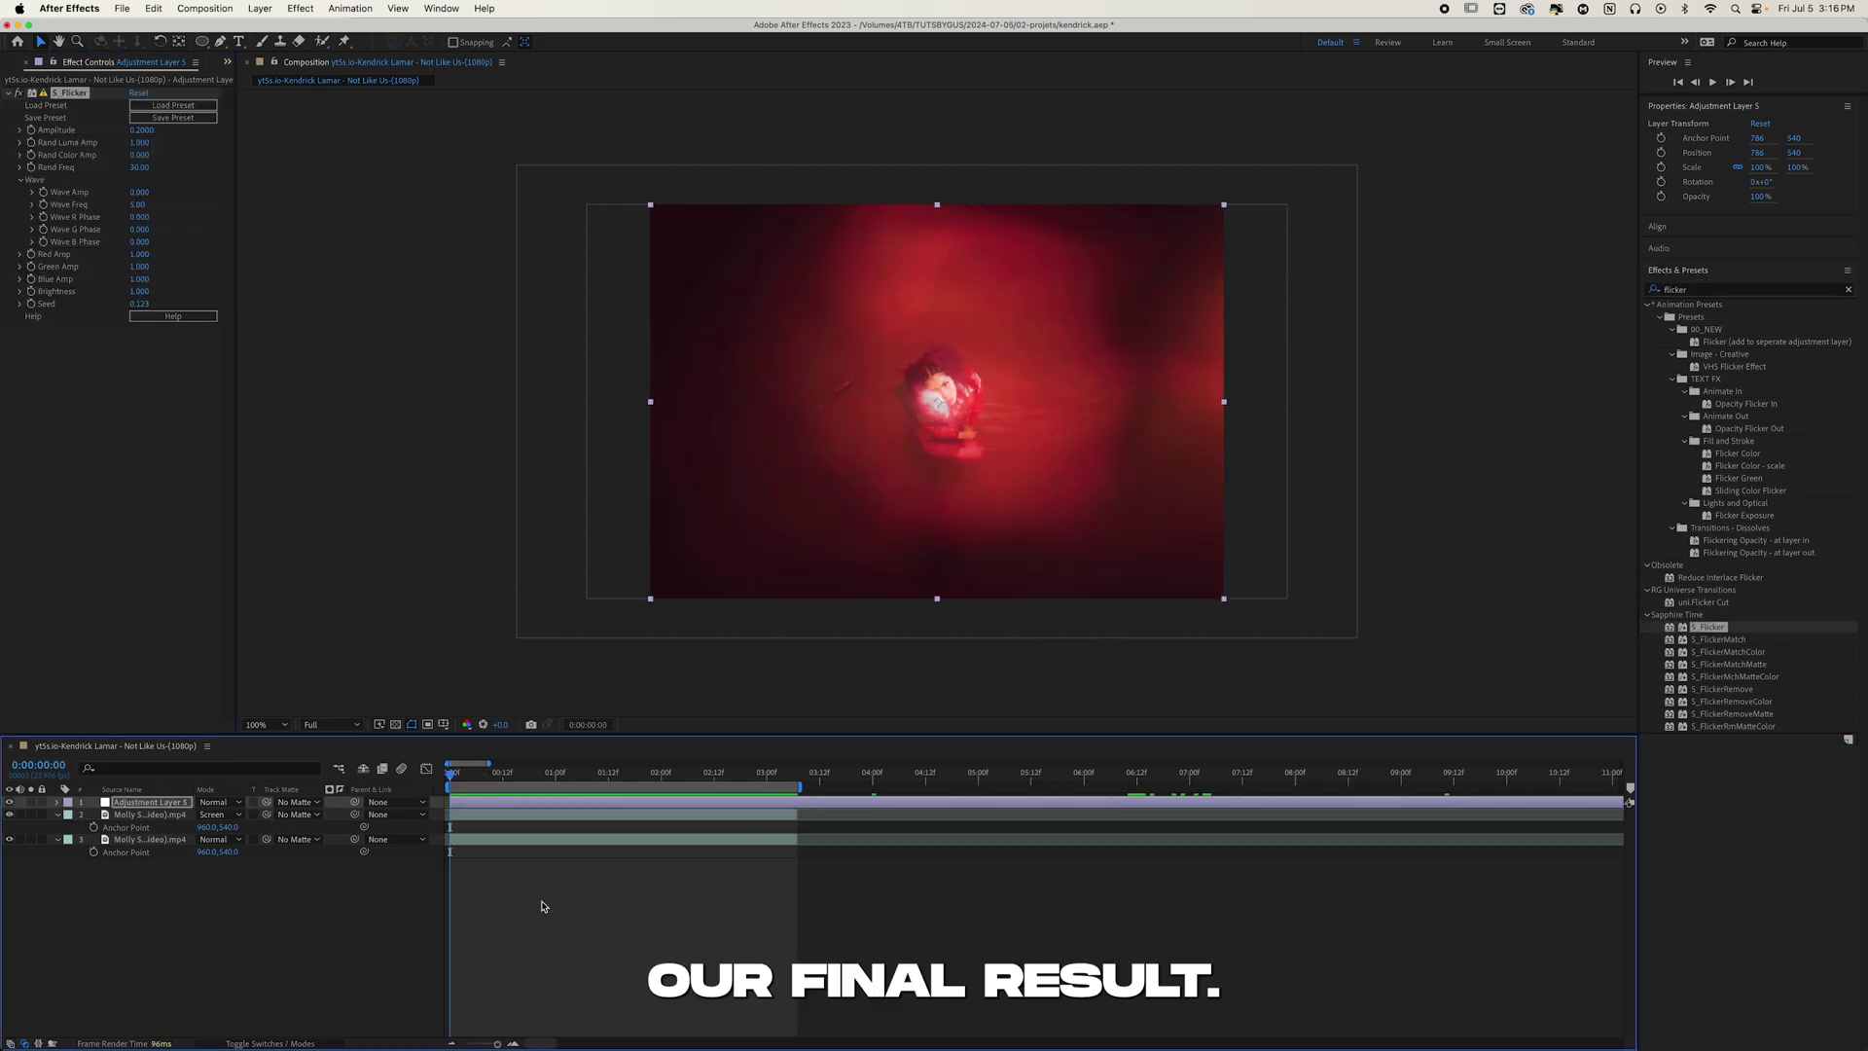